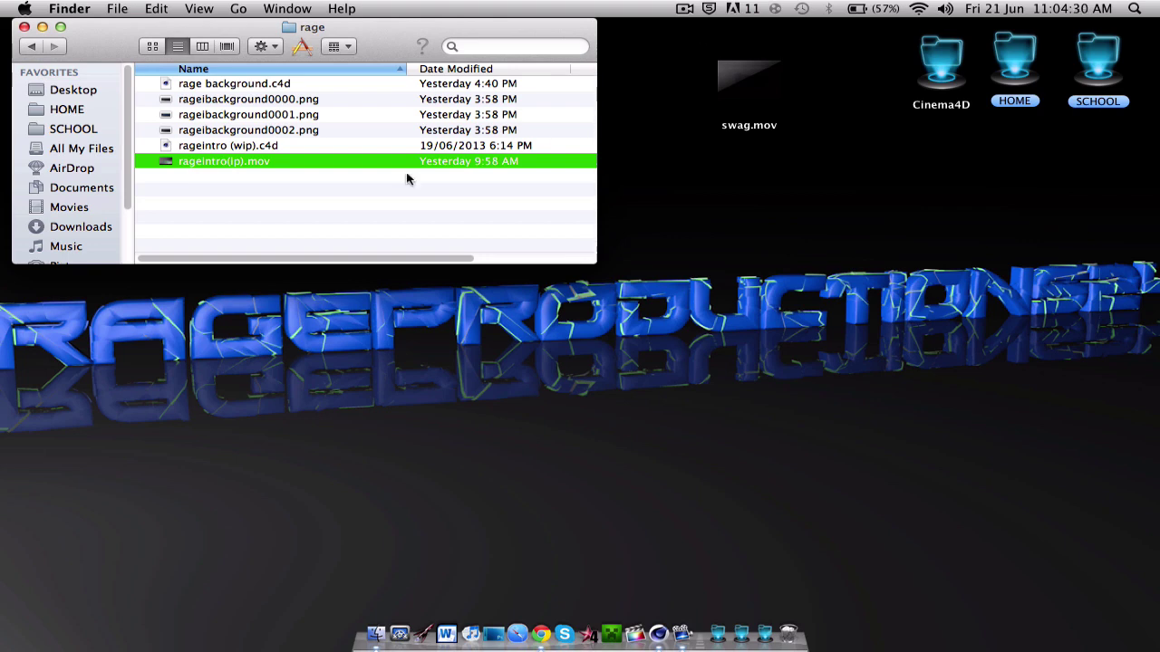
# Play the rageintro(ip).mov clip as a reference and close both the player and the folder window
pyautogui.doubleClick(215, 160)
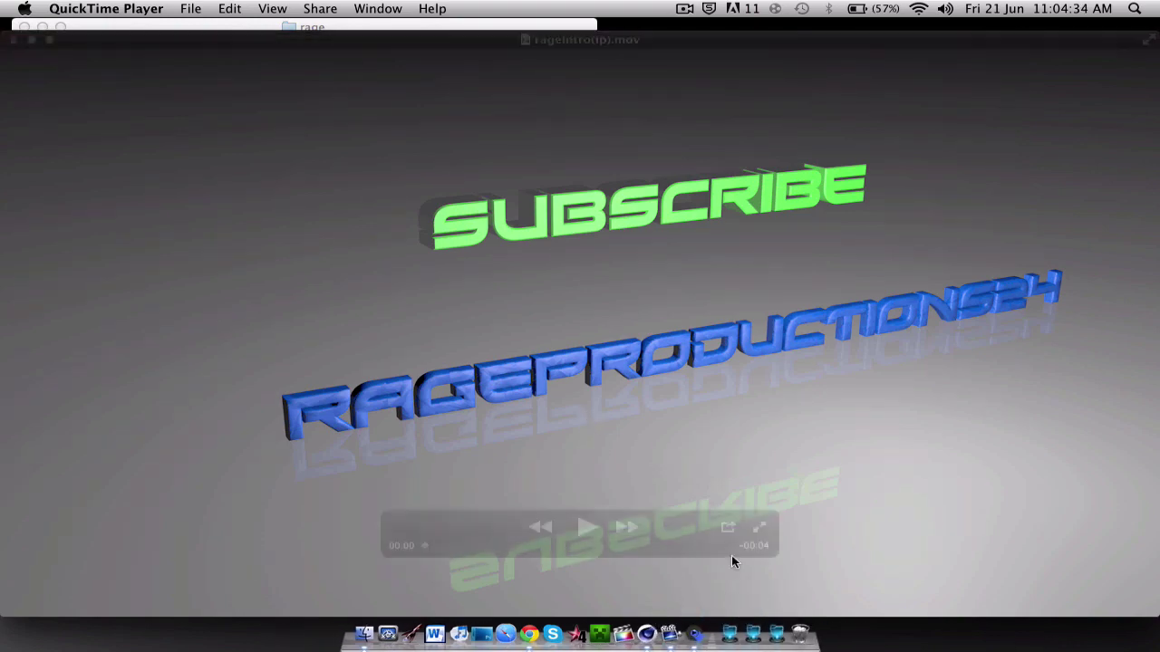
pyautogui.click(584, 527)
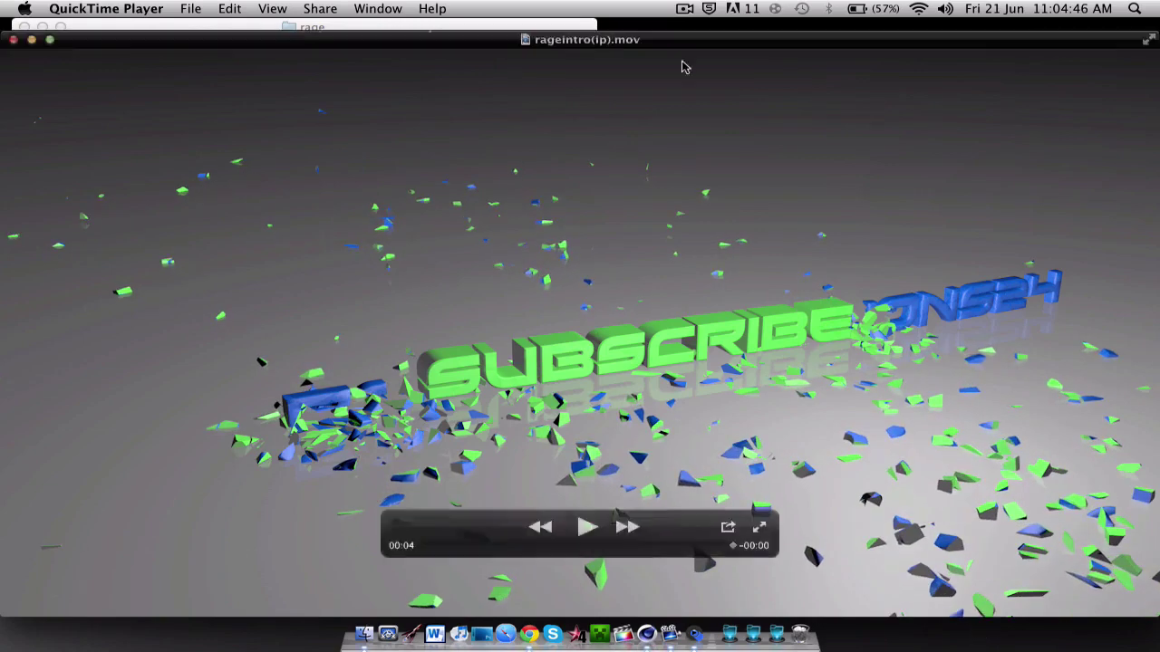
pyautogui.click(13, 40)
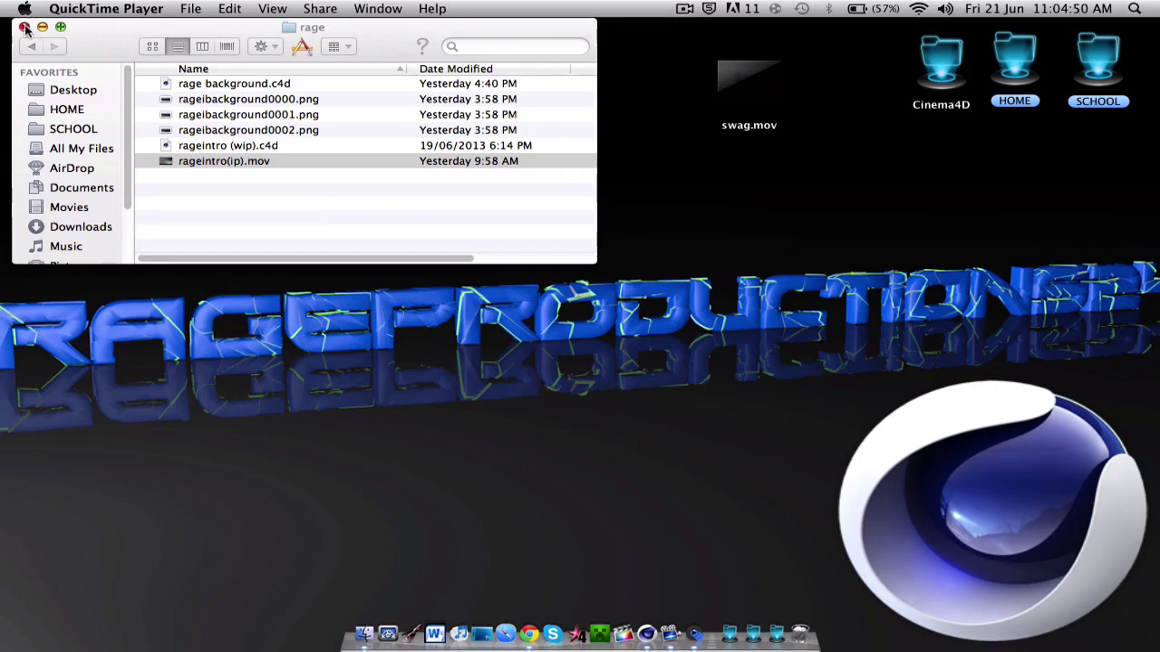
pyautogui.click(24, 27)
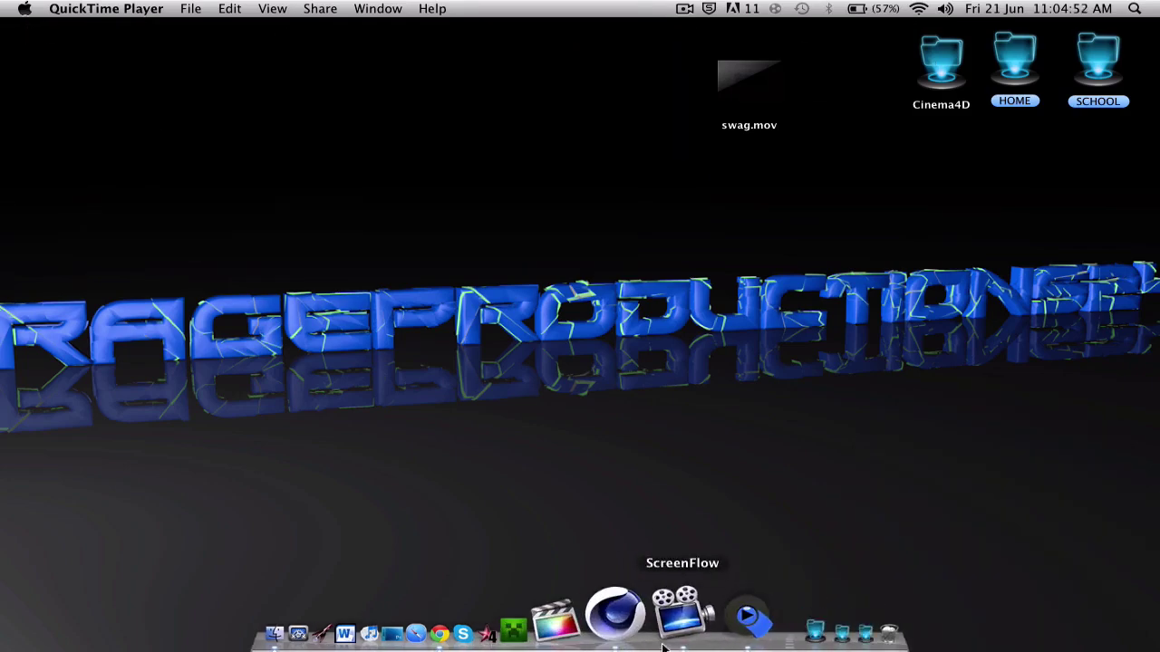
# Switch to CINEMA 4D, start a new empty project and add a floor object to it
pyautogui.click(629, 621)
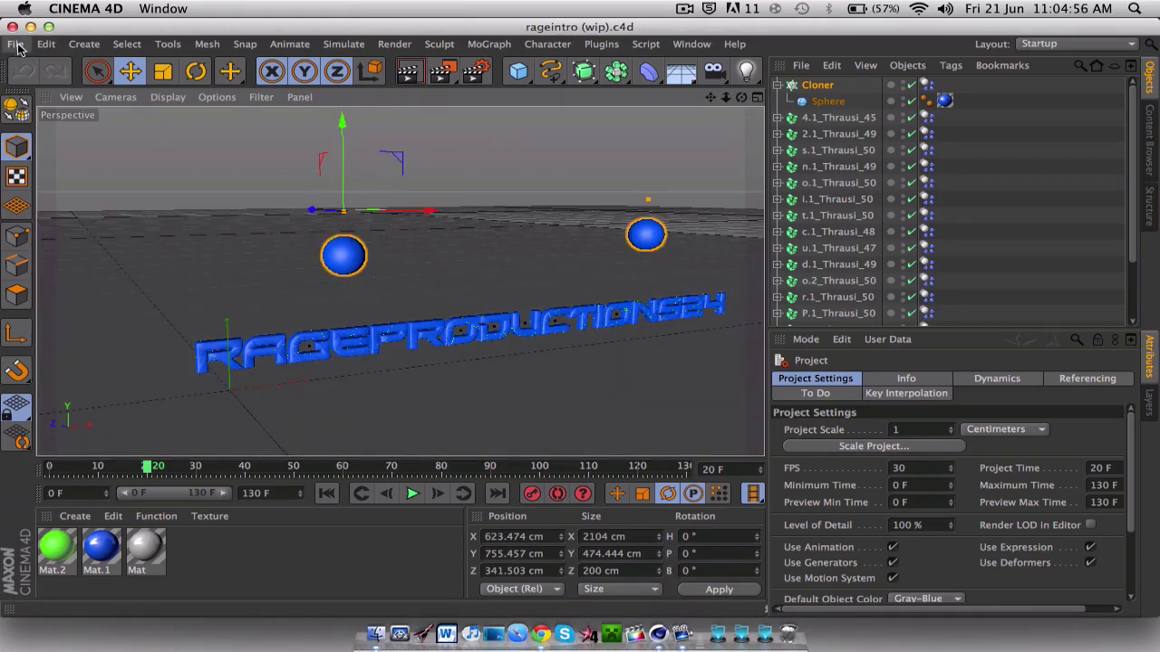
pyautogui.press('super+n')
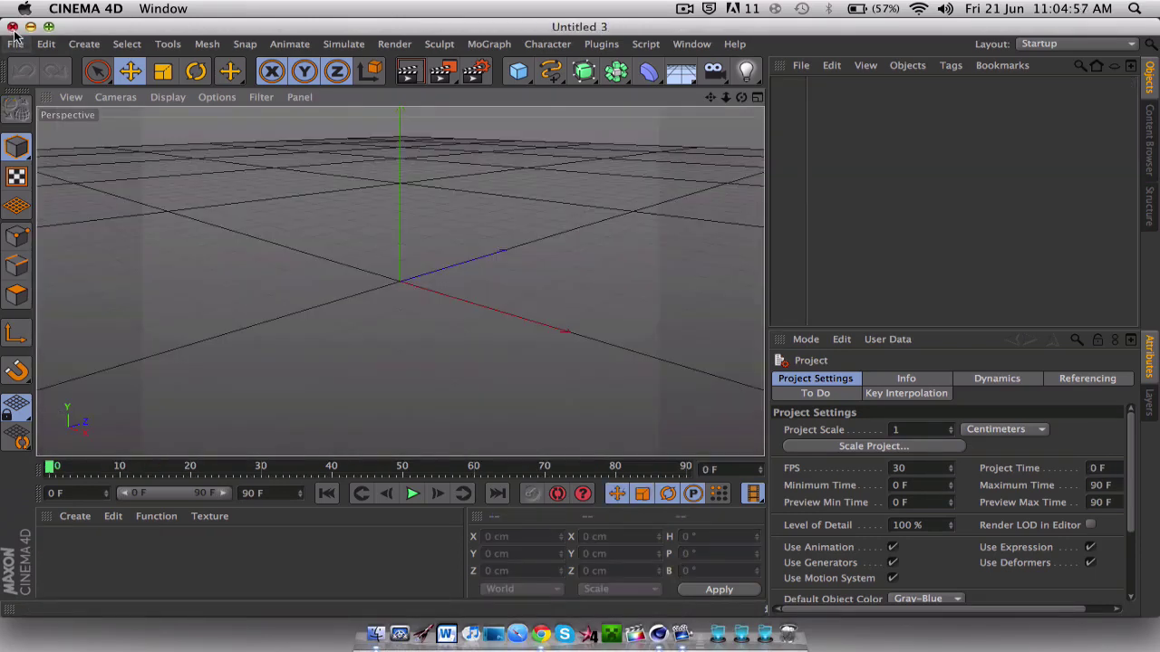
pyautogui.click(682, 72)
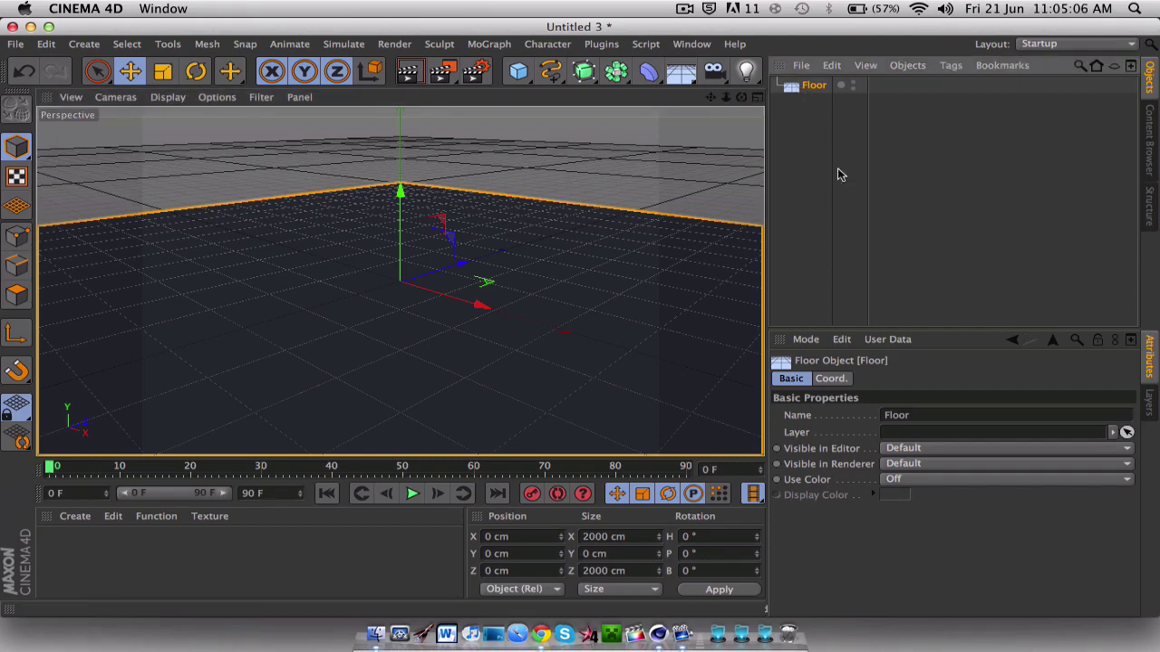
# Set the floor's X and Z scale to 10 and preview the scene with a render of the active view
pyautogui.click(821, 379)
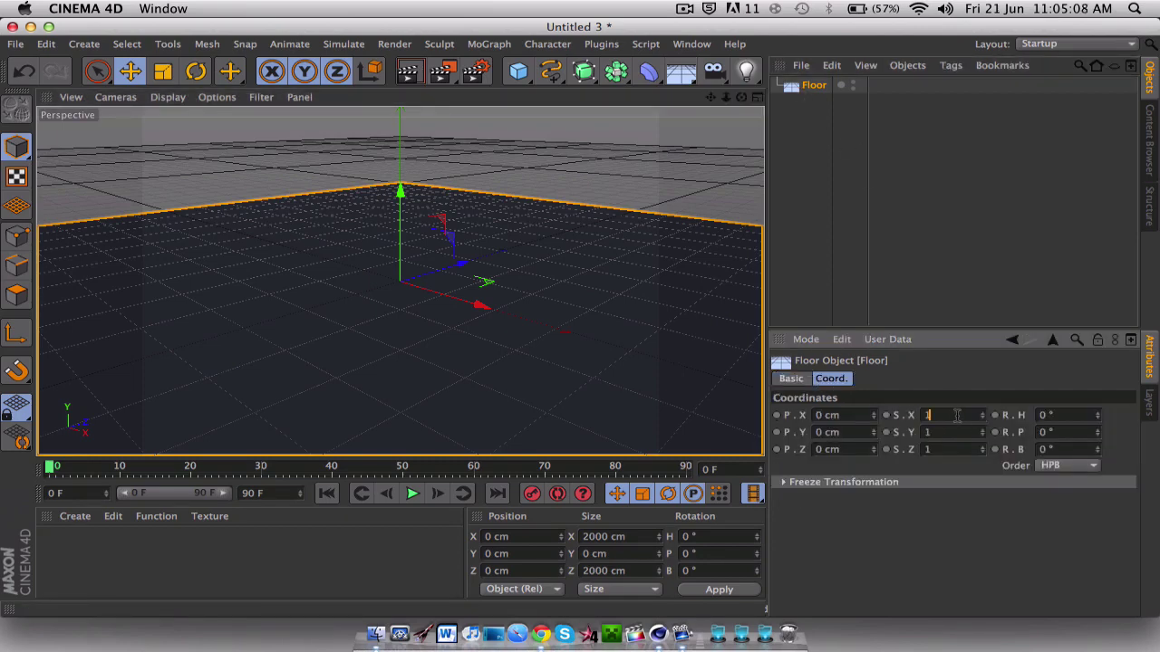
pyautogui.write('10')
pyautogui.click(938, 447)
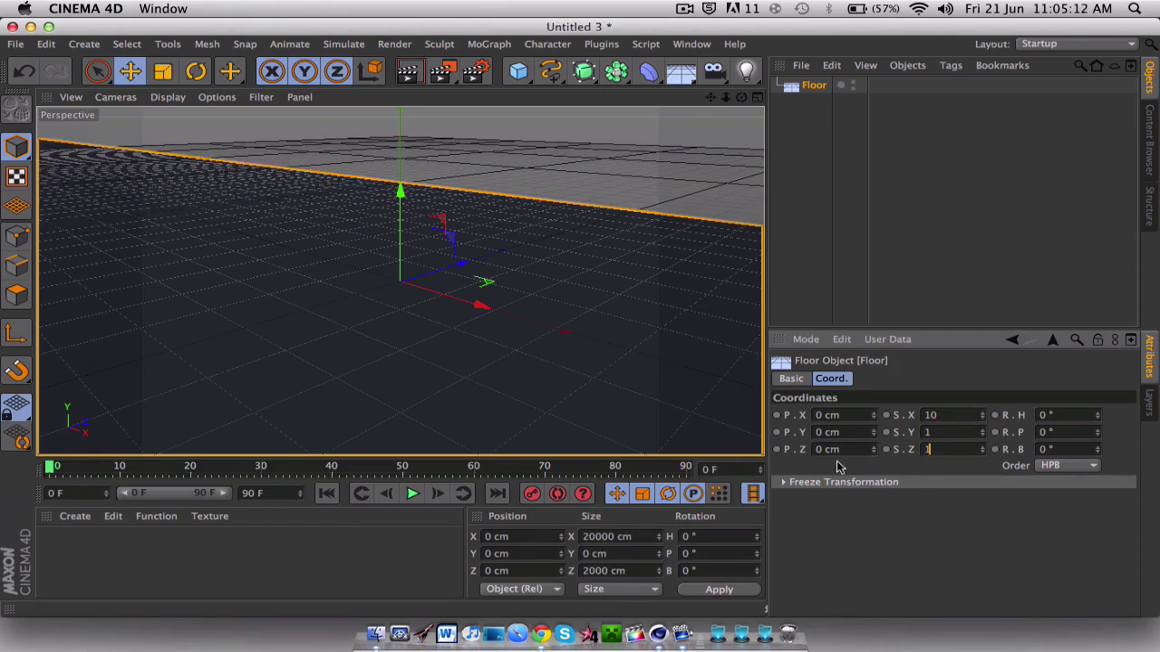
pyautogui.write('10')
pyautogui.press('Return')
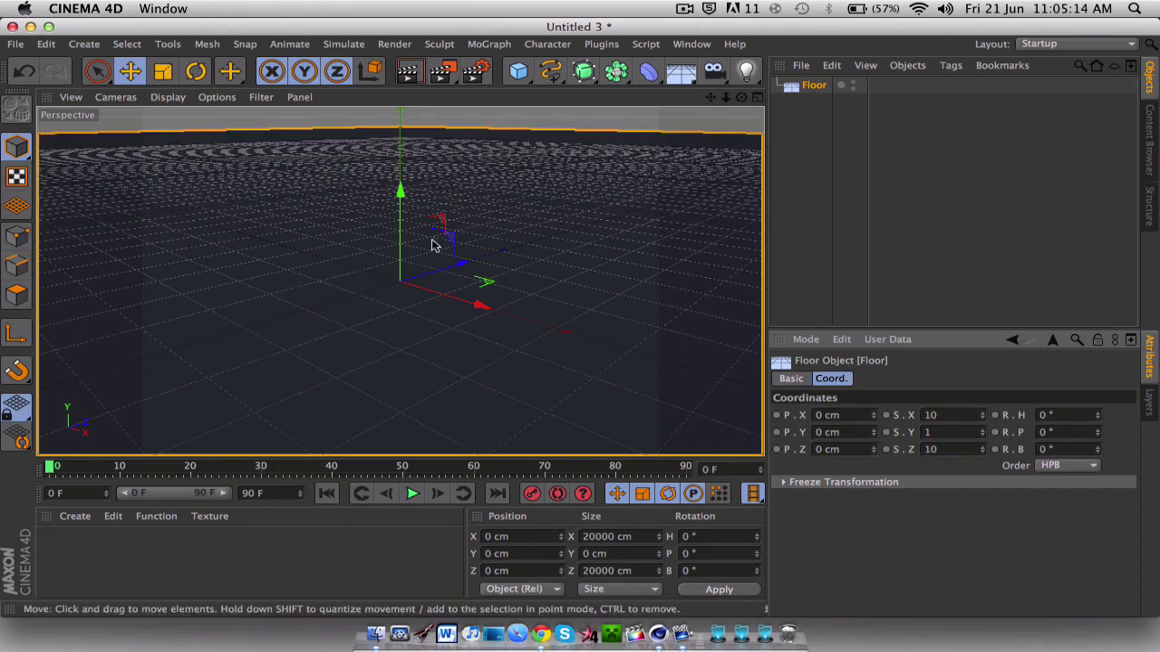
pyautogui.click(416, 72)
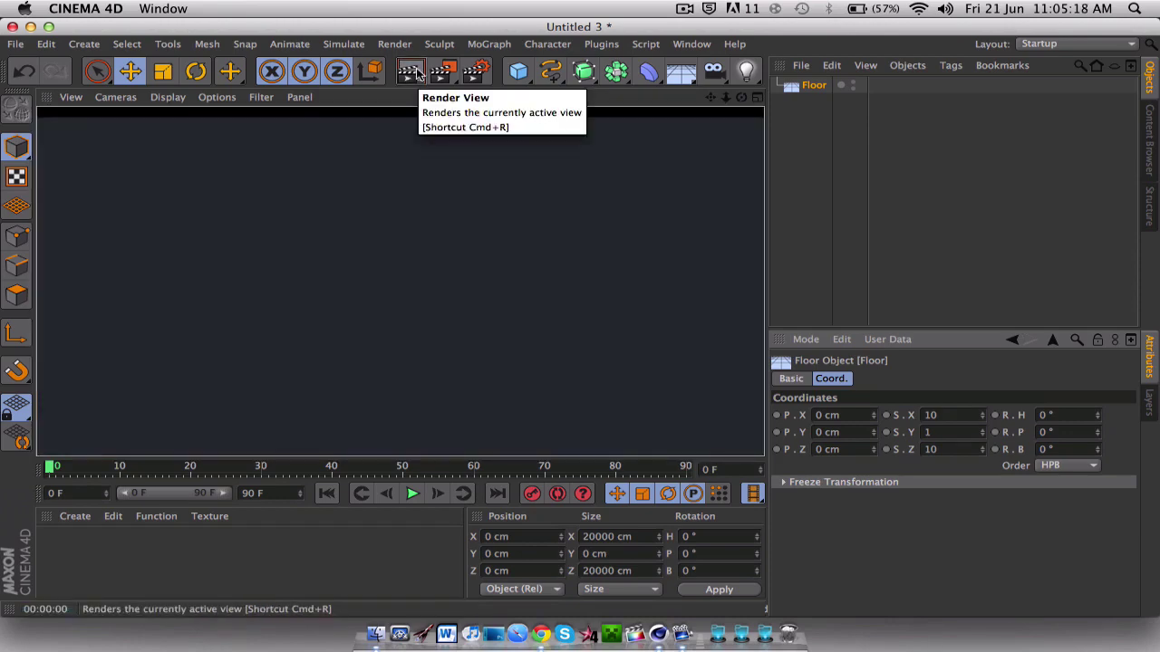
pyautogui.click(663, 322)
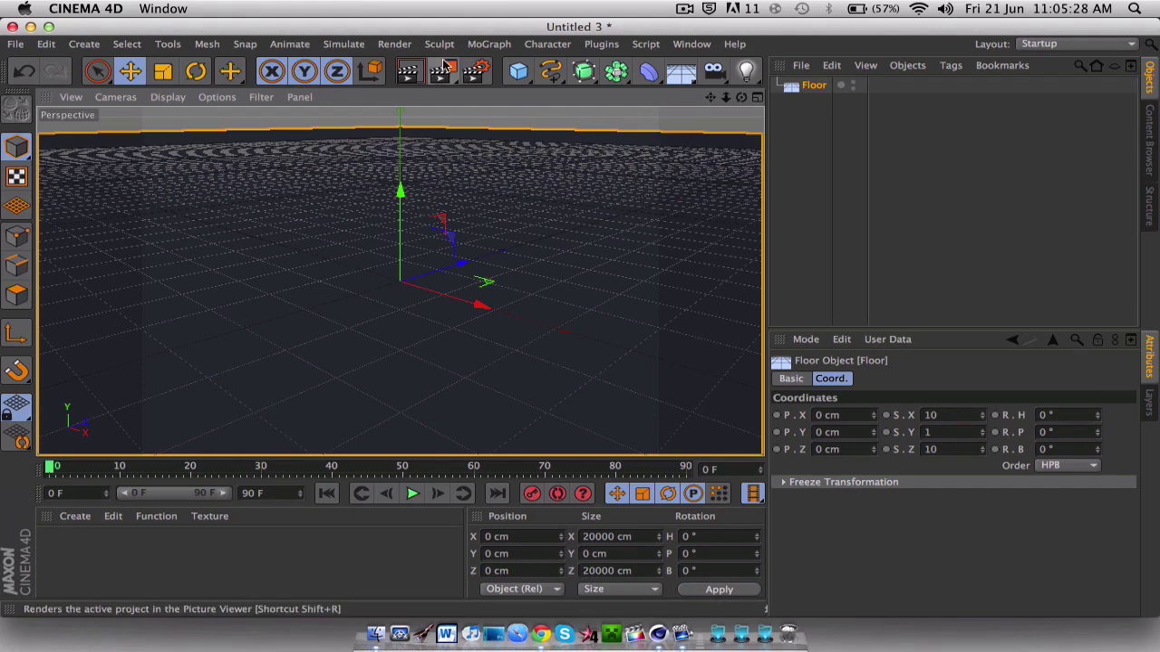
# Add a MoText object and set its text to RageProductions24
pyautogui.click(490, 46)
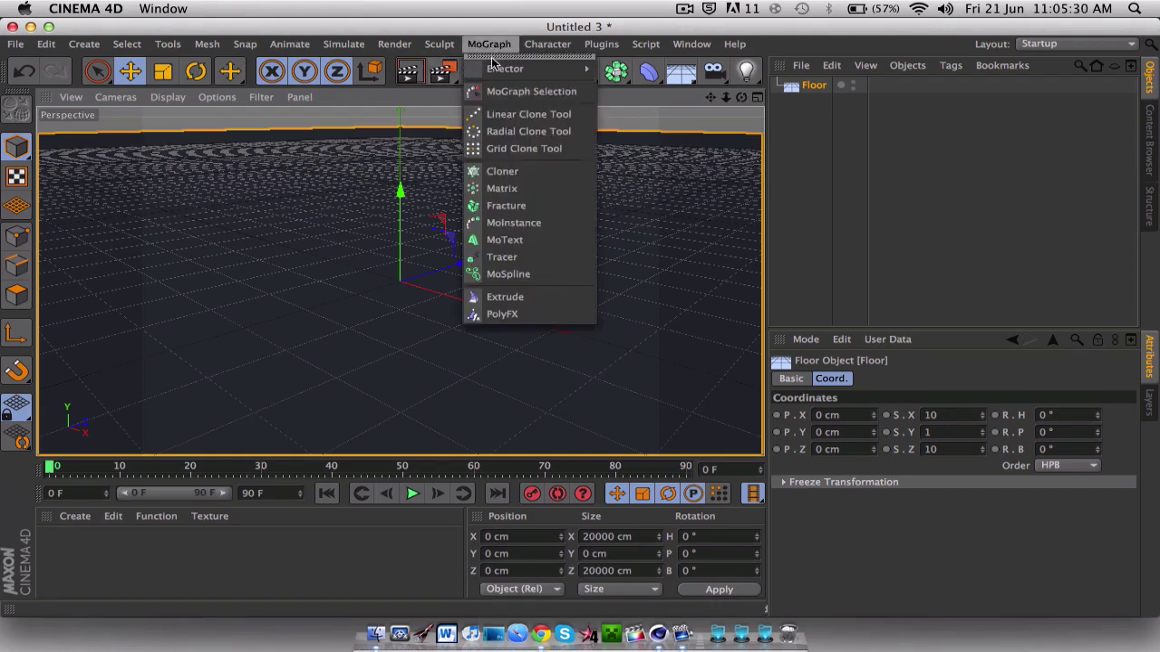
pyautogui.click(540, 240)
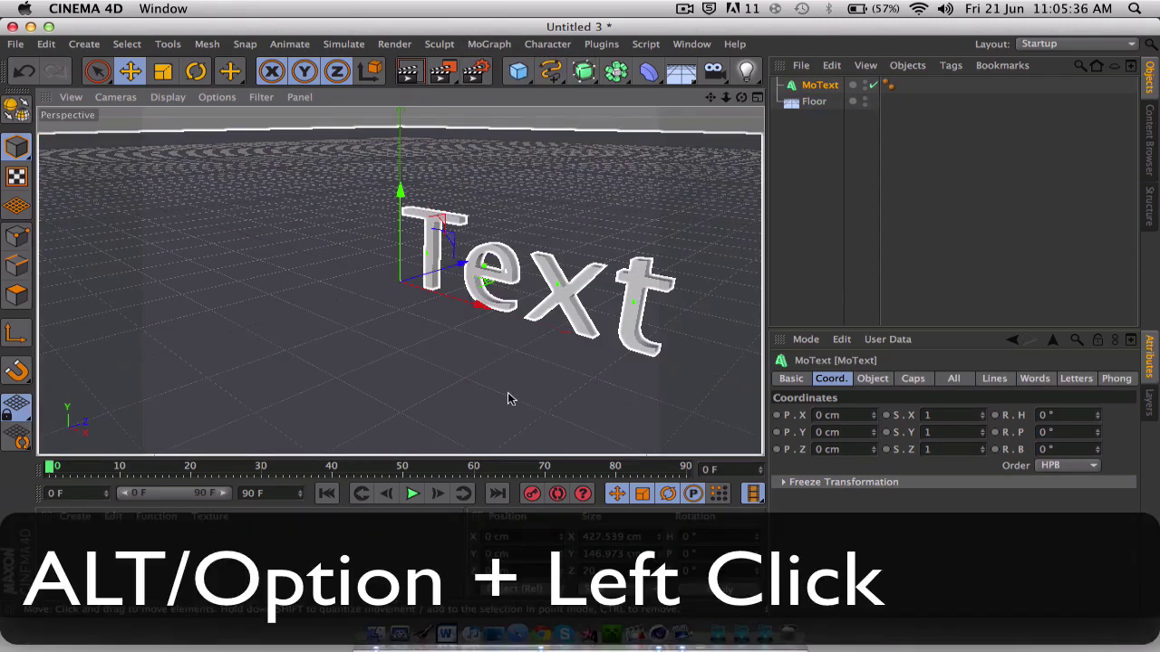
pyautogui.keyDown('alt'); pyautogui.moveTo(507, 404); pyautogui.dragTo(616, 387); pyautogui.keyUp('alt')
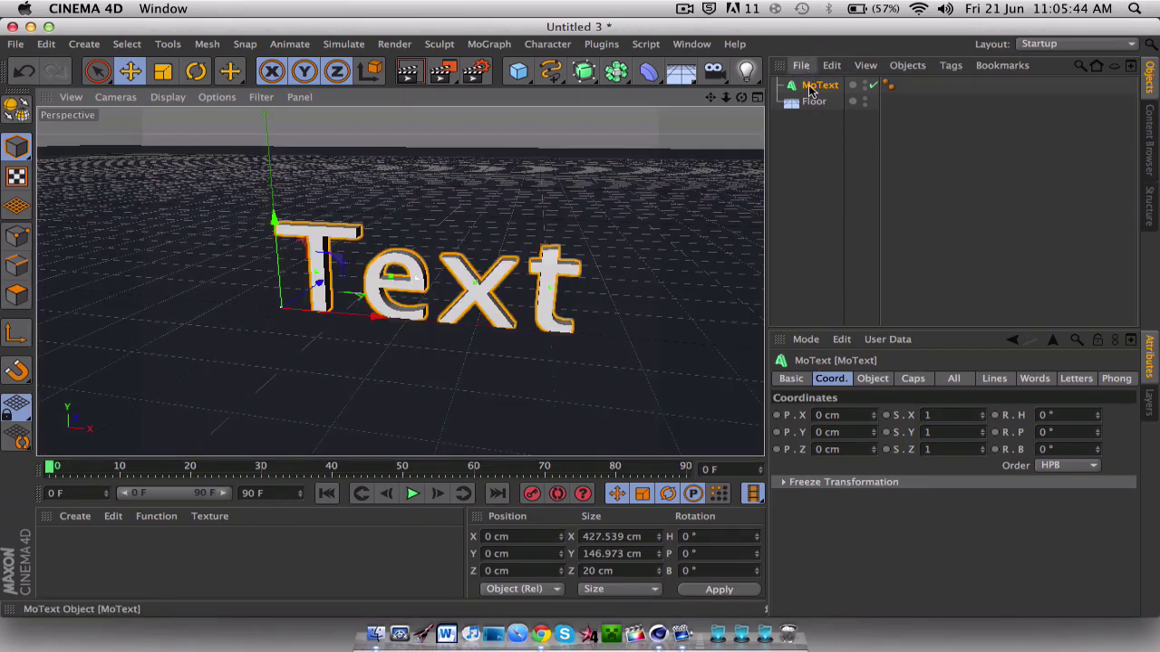
pyautogui.click(886, 380)
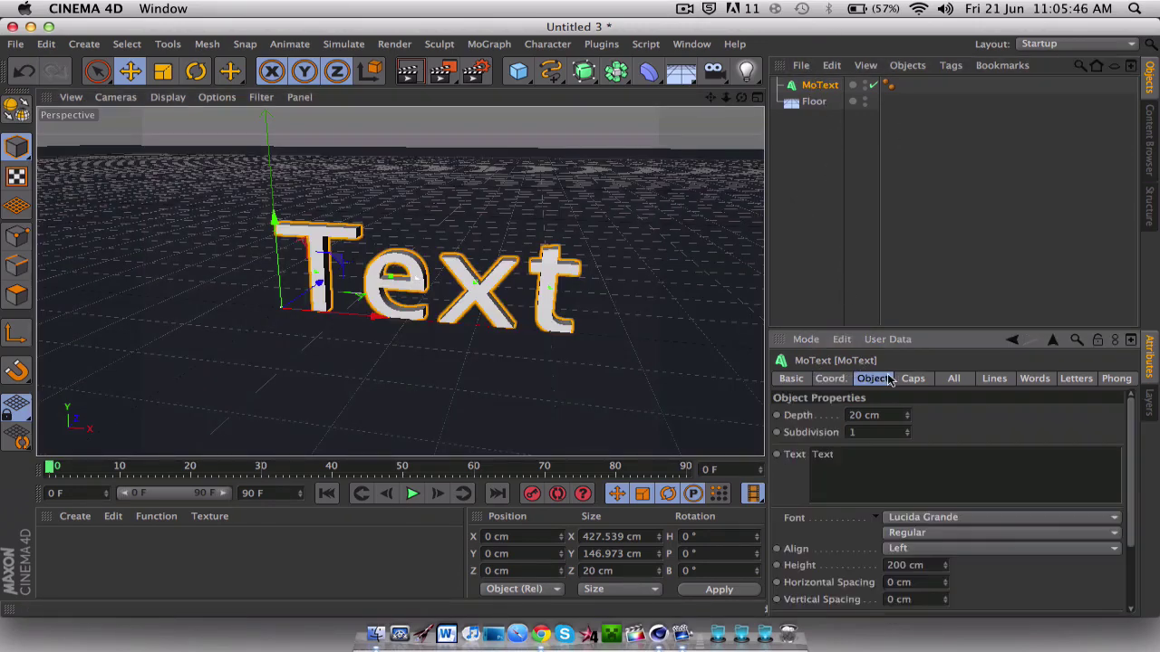
pyautogui.doubleClick(825, 455)
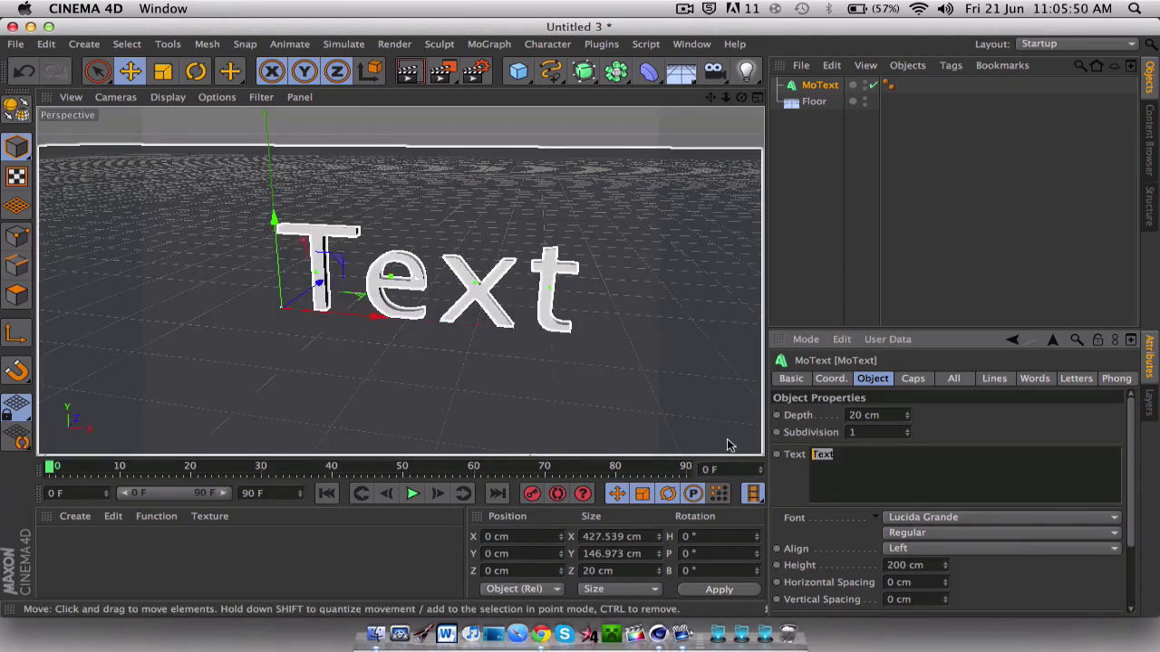
pyautogui.write('RageProductions24')
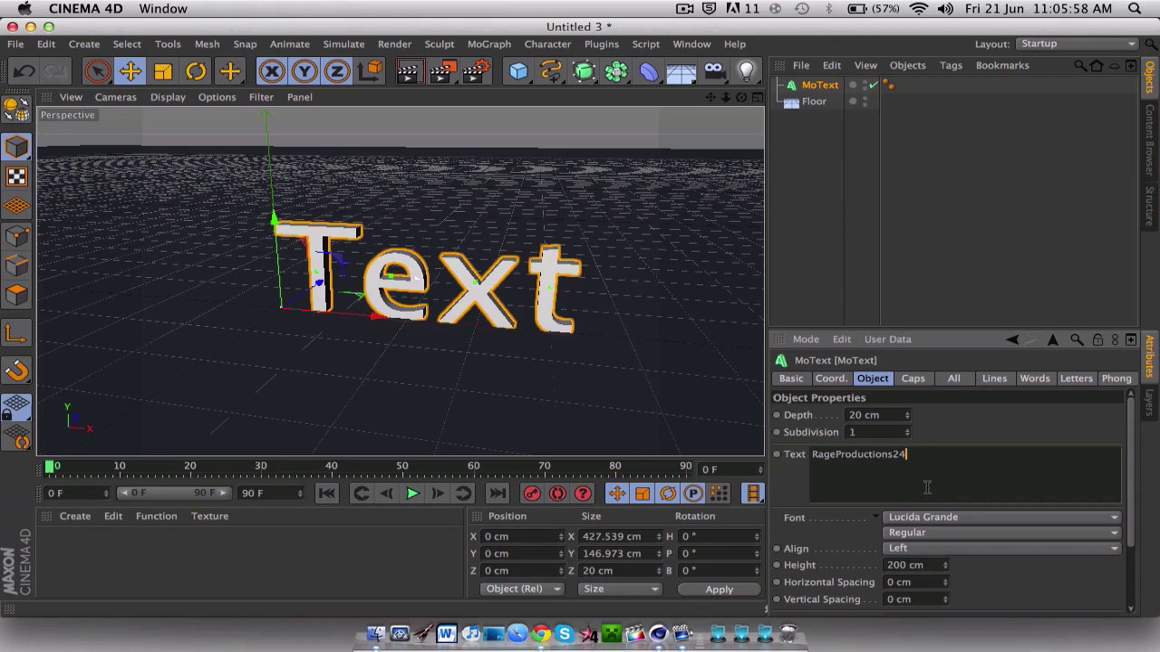
# Change the font of the MoText object to Xirod
pyautogui.click(935, 517)
pyautogui.scroll(-8, 997, 469)
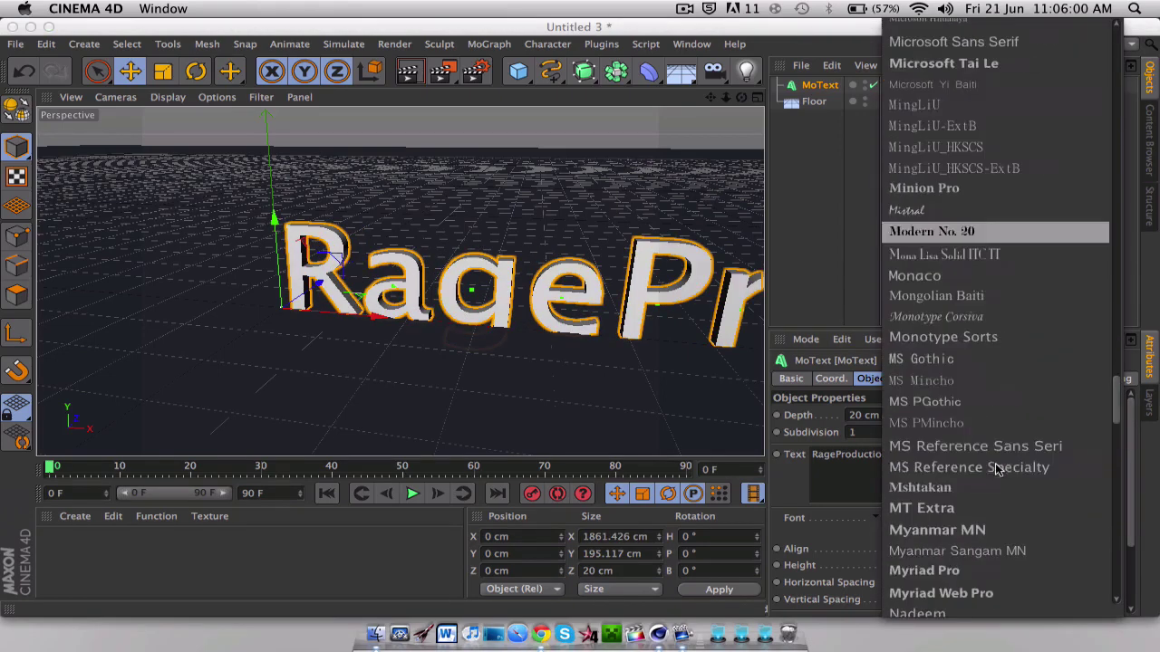
pyautogui.scroll(-15, 995, 468)
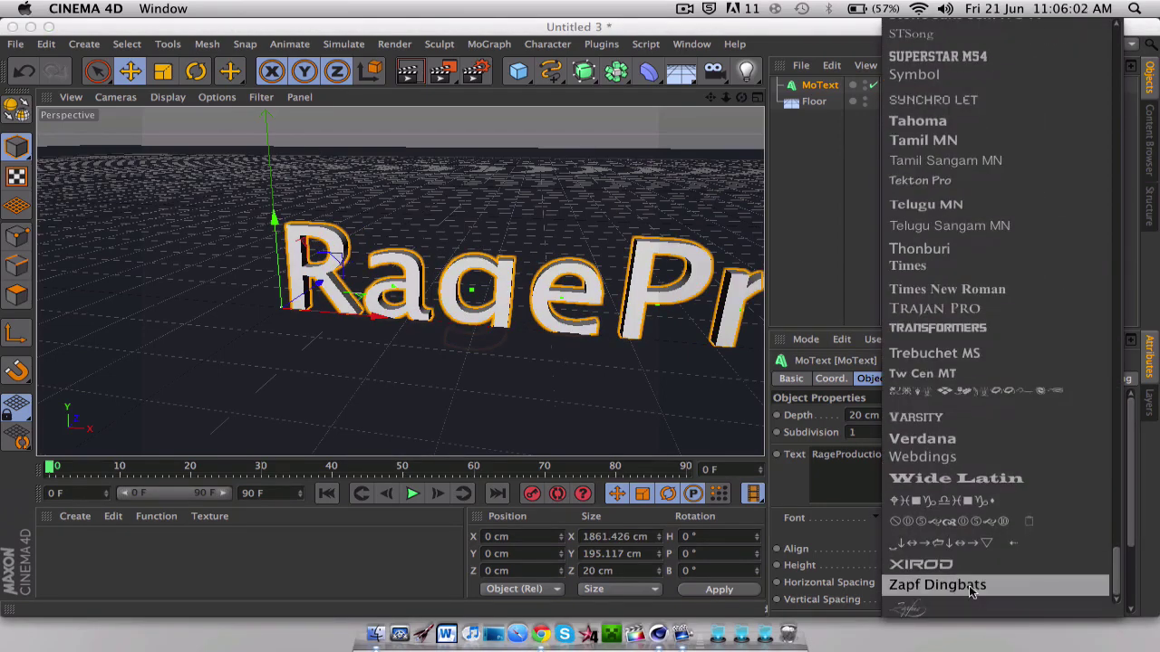
pyautogui.click(967, 567)
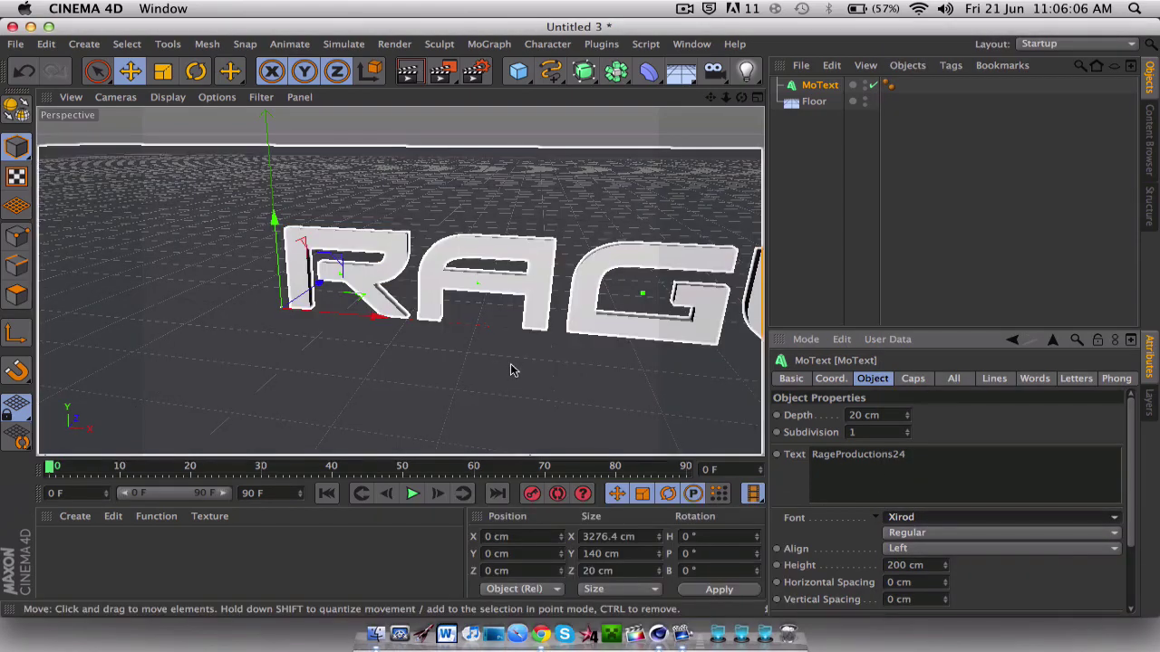
pyautogui.moveTo(726, 98); pyautogui.dragTo(702, 97)
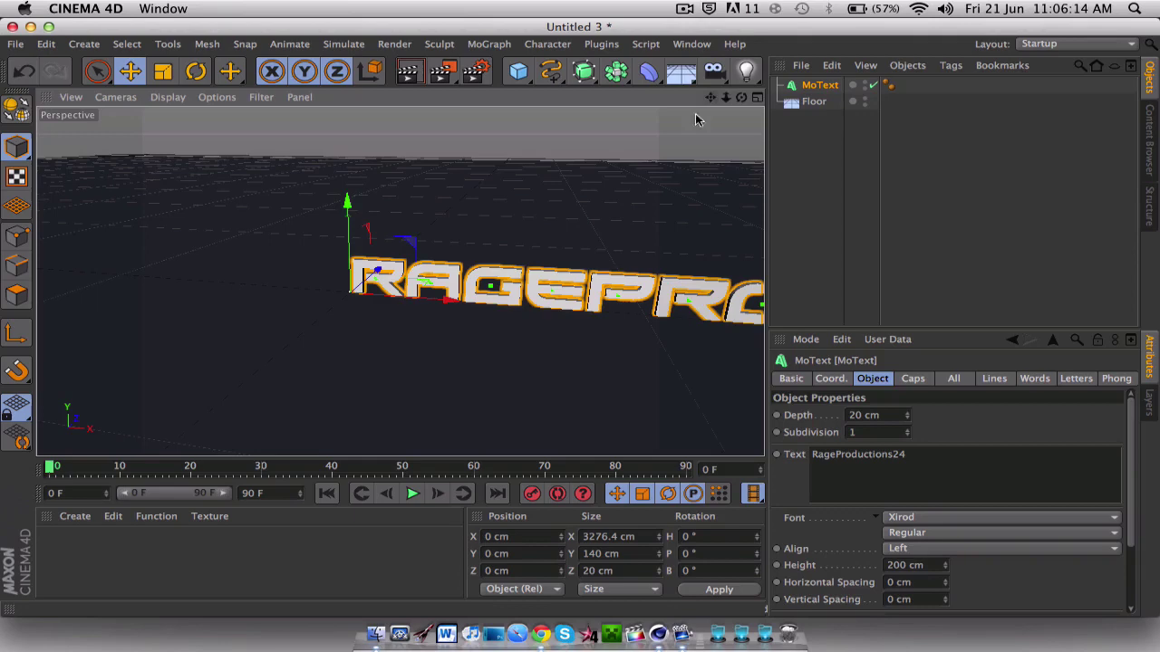
pyautogui.moveTo(710, 97); pyautogui.dragTo(547, 89)
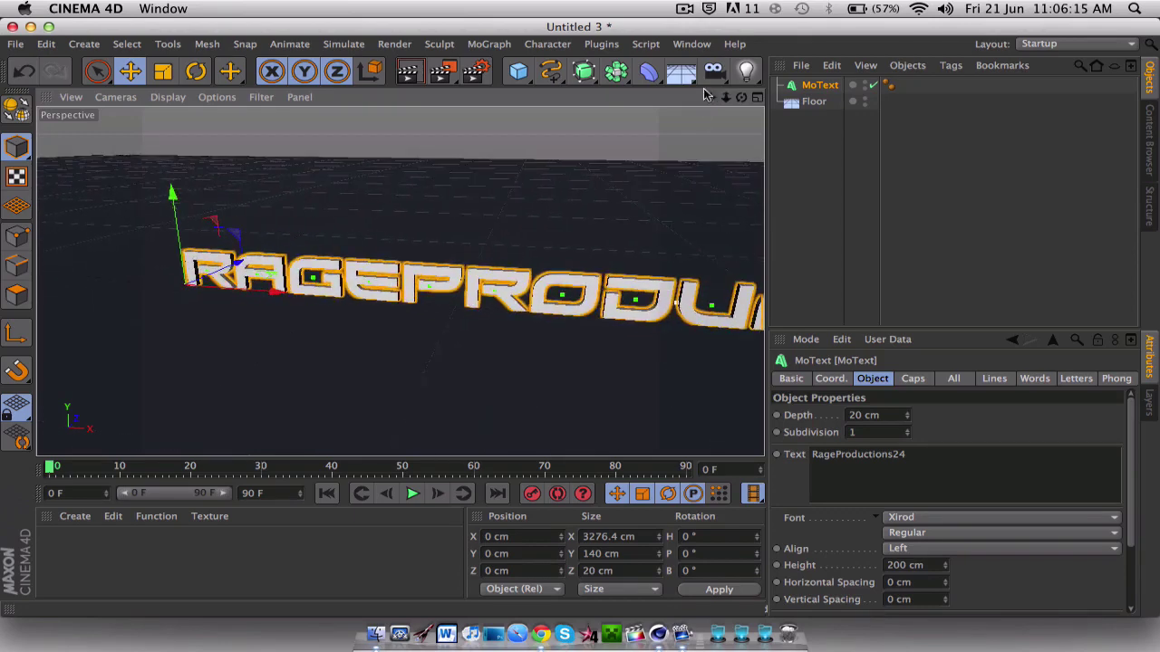
# Set the render output size to a width of 1280 and a height of 720 pixels, and close the render settings
pyautogui.click(485, 73)
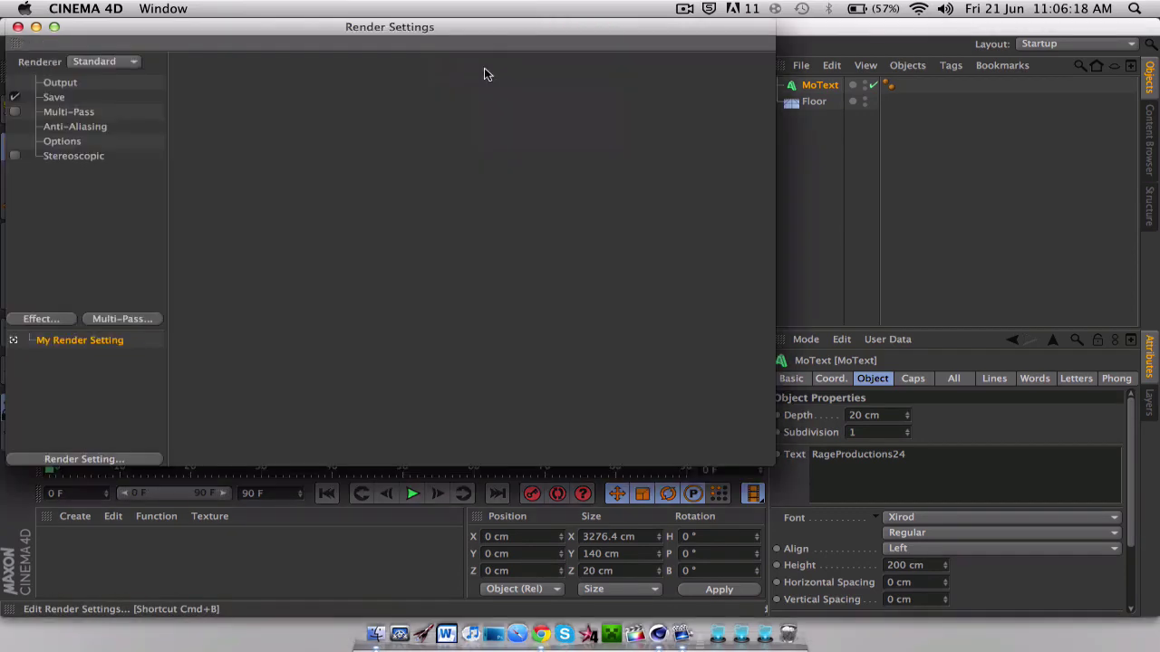
pyautogui.click(49, 84)
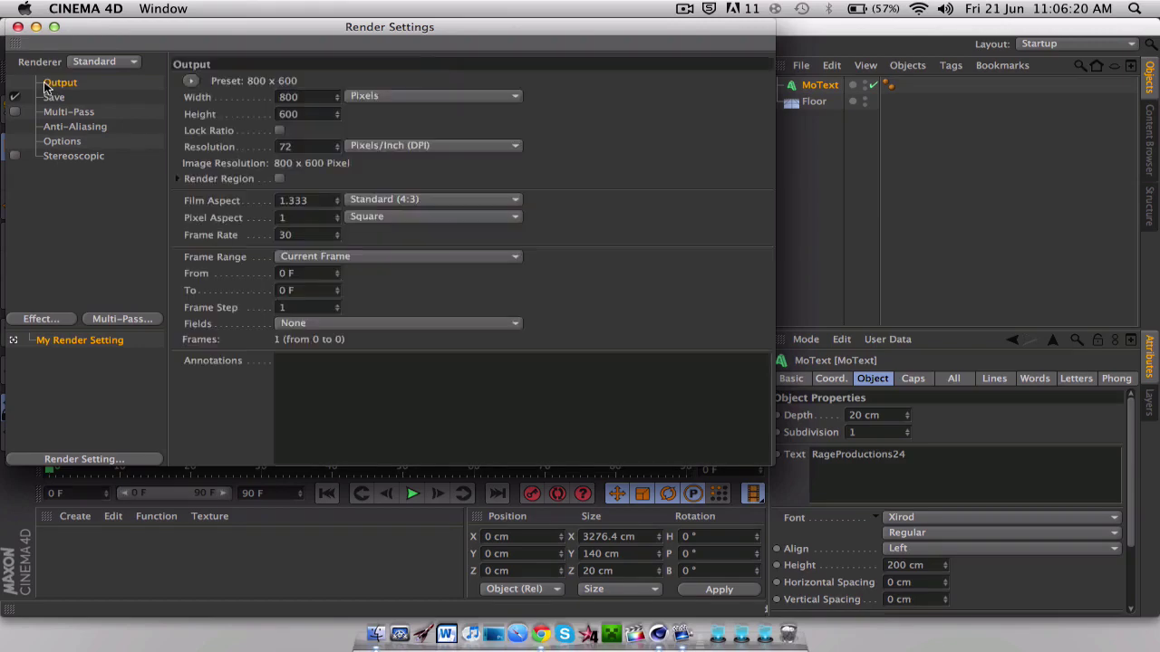
pyautogui.click(364, 97)
pyautogui.click(298, 94)
pyautogui.moveTo(307, 98); pyautogui.dragTo(230, 91)
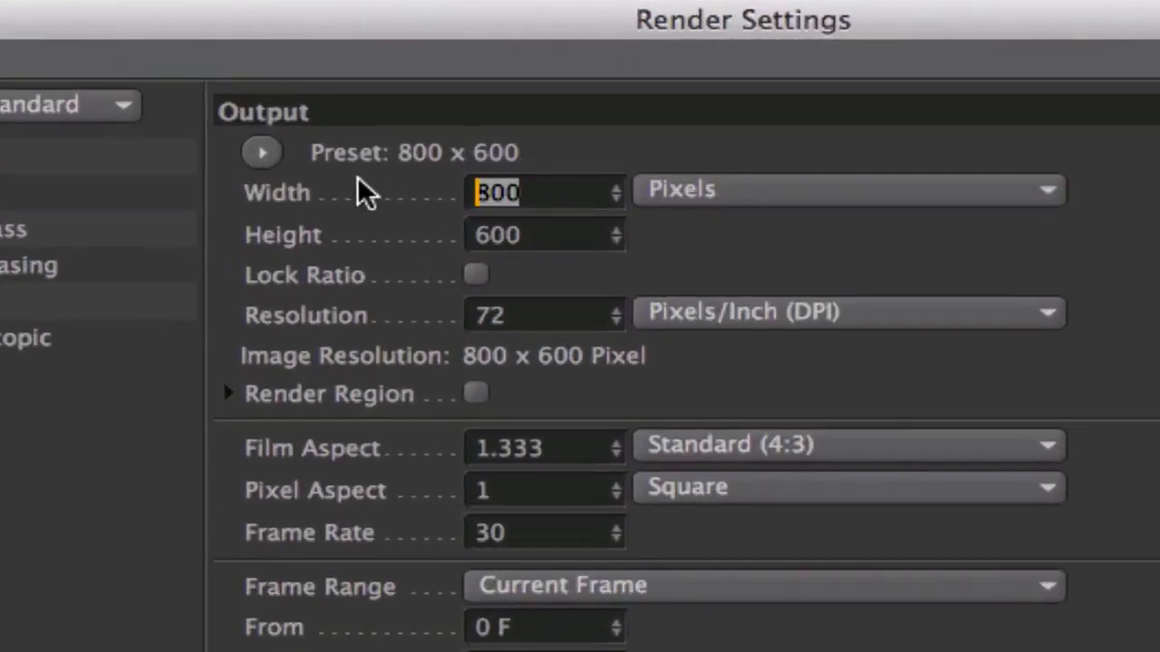
pyautogui.write('1280')
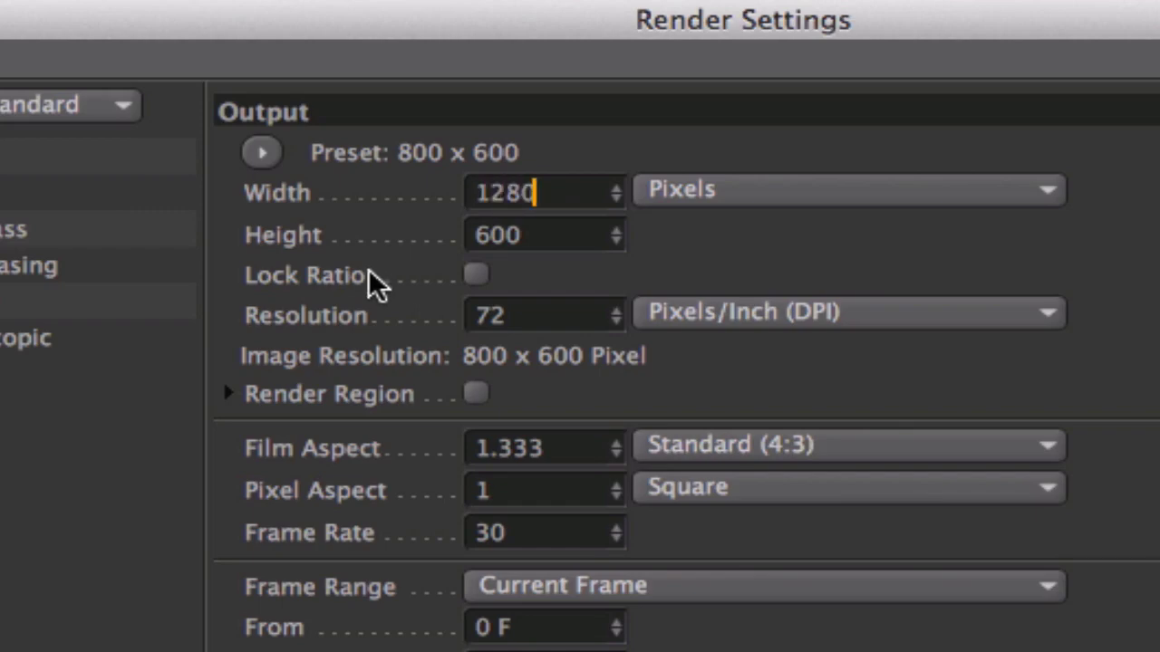
pyautogui.doubleClick(585, 235)
pyautogui.write('7')
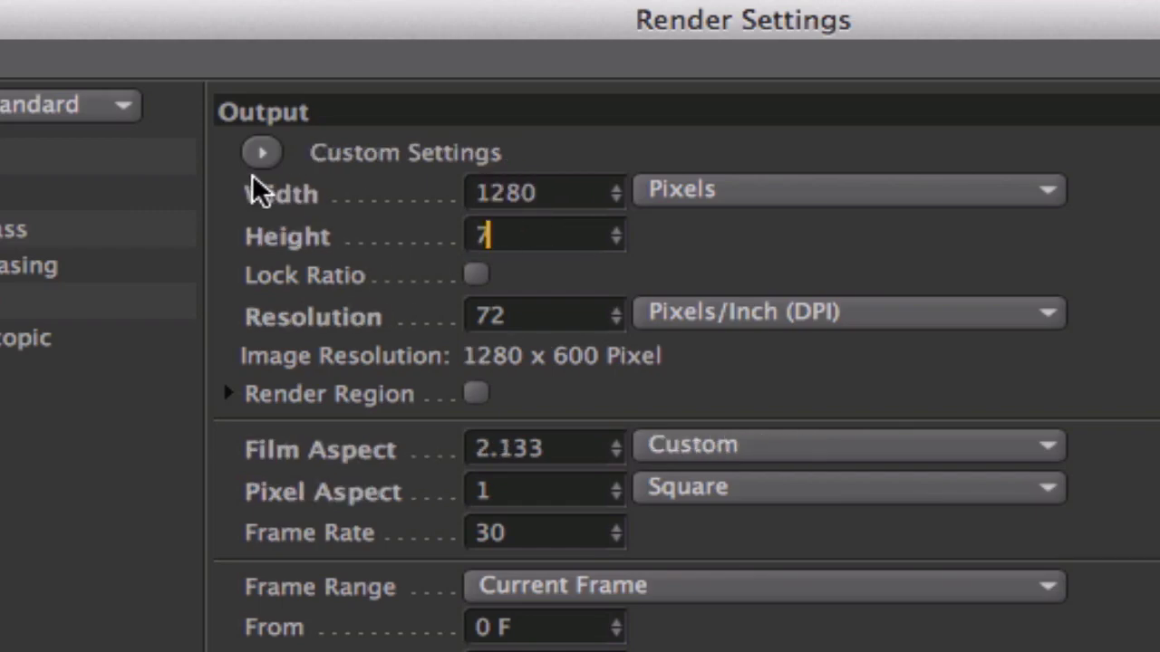
pyautogui.write('20')
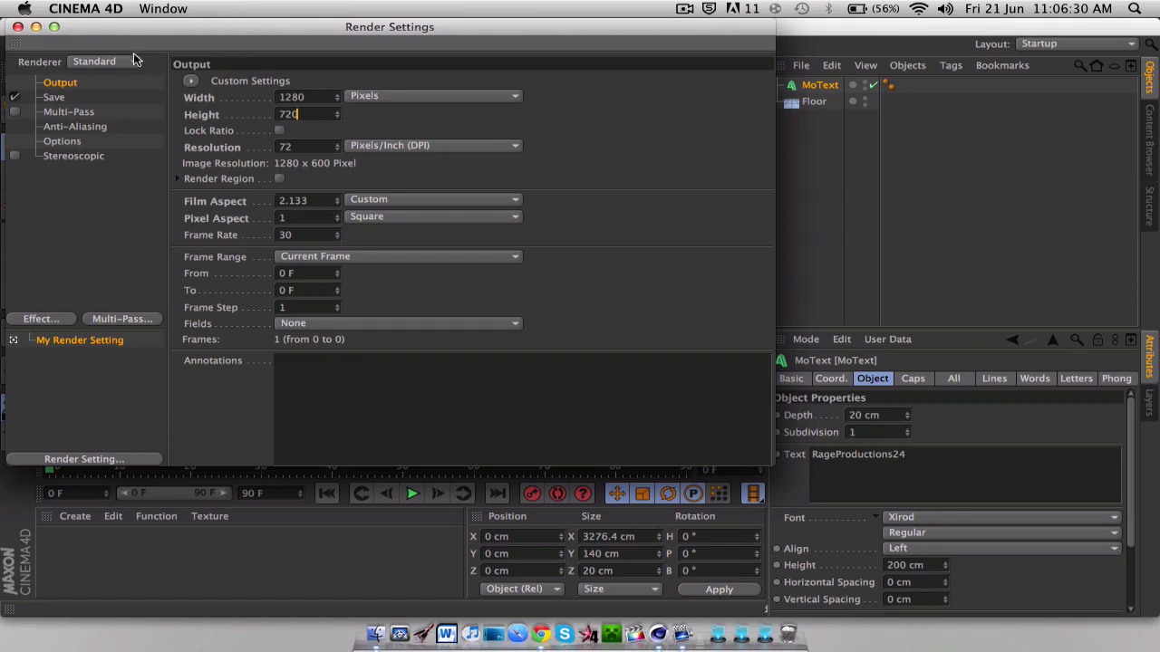
pyautogui.click(17, 28)
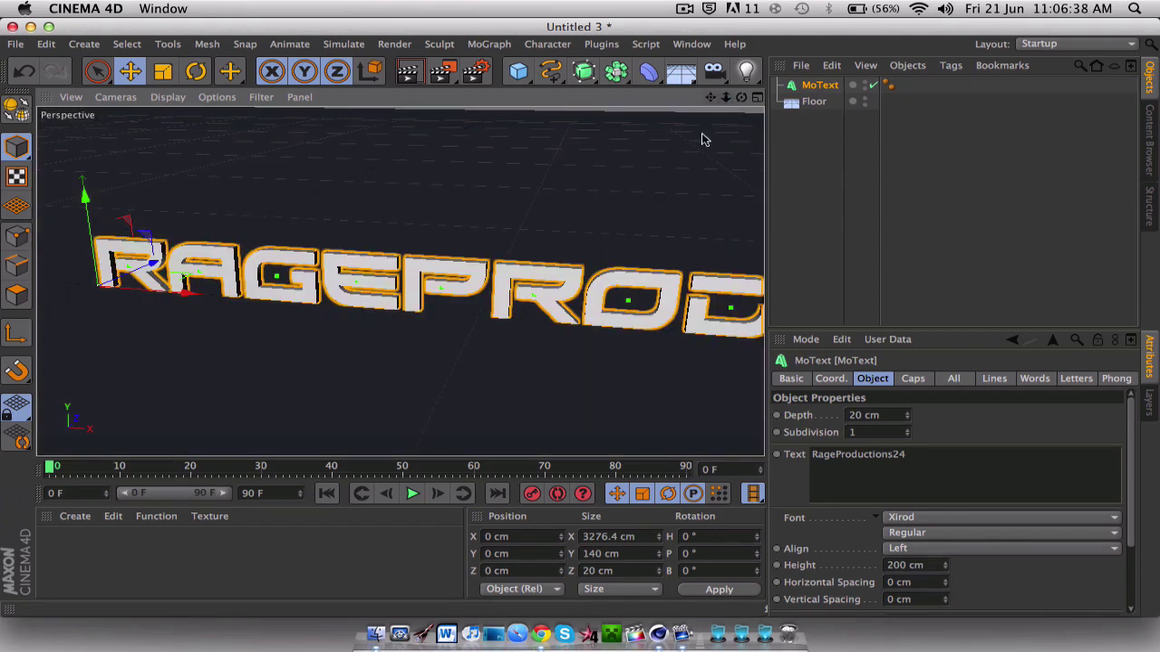
# Move the MoText along the X axis to about -899 cm
pyautogui.moveTo(725, 96); pyautogui.dragTo(630, 97)
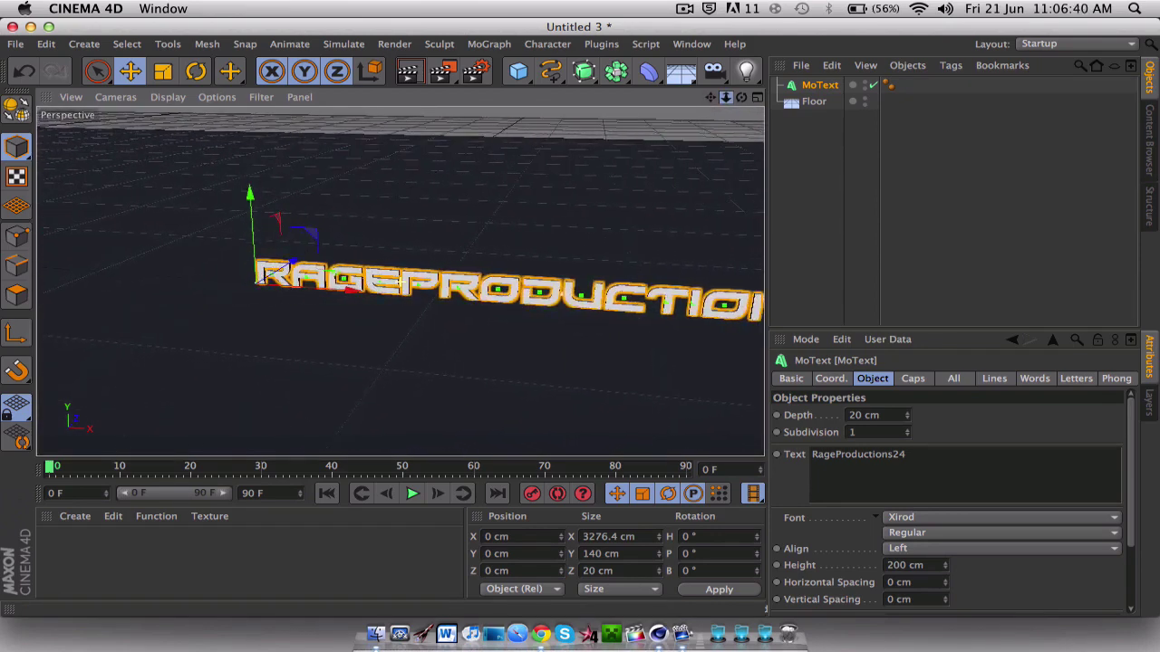
pyautogui.moveTo(373, 281); pyautogui.dragTo(206, 283)
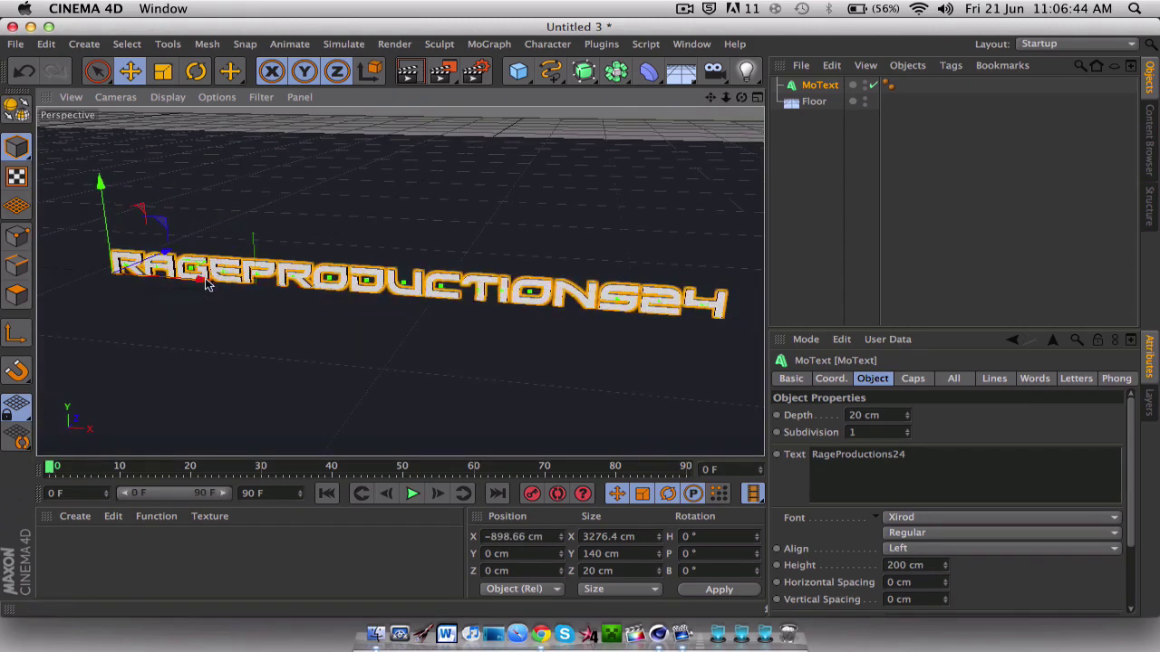
# Reframe the perspective view so the whole RageProductions24 text is seen at a slight angle, and clear the selection
pyautogui.press('super+r')
pyautogui.moveTo(267, 377); pyautogui.dragTo(291, 369)
pyautogui.press('super+r')
pyautogui.press('super+z')
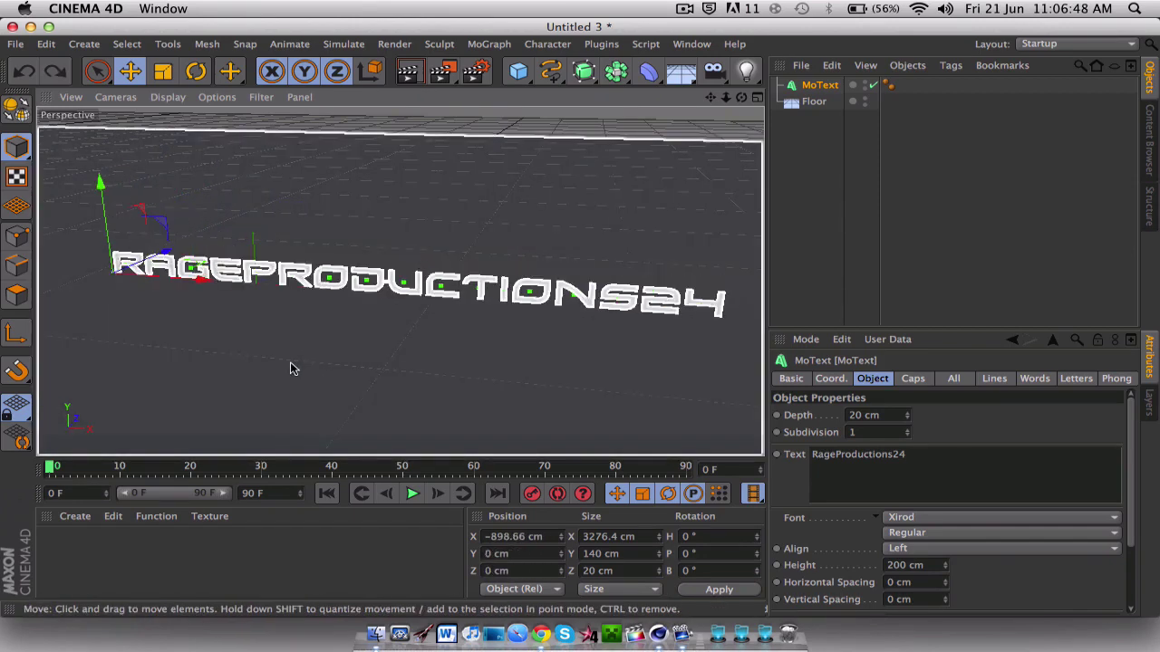
pyautogui.press('super+r')
pyautogui.keyDown('alt'); pyautogui.moveTo(214, 376); pyautogui.dragTo(318, 381); pyautogui.keyUp('alt')
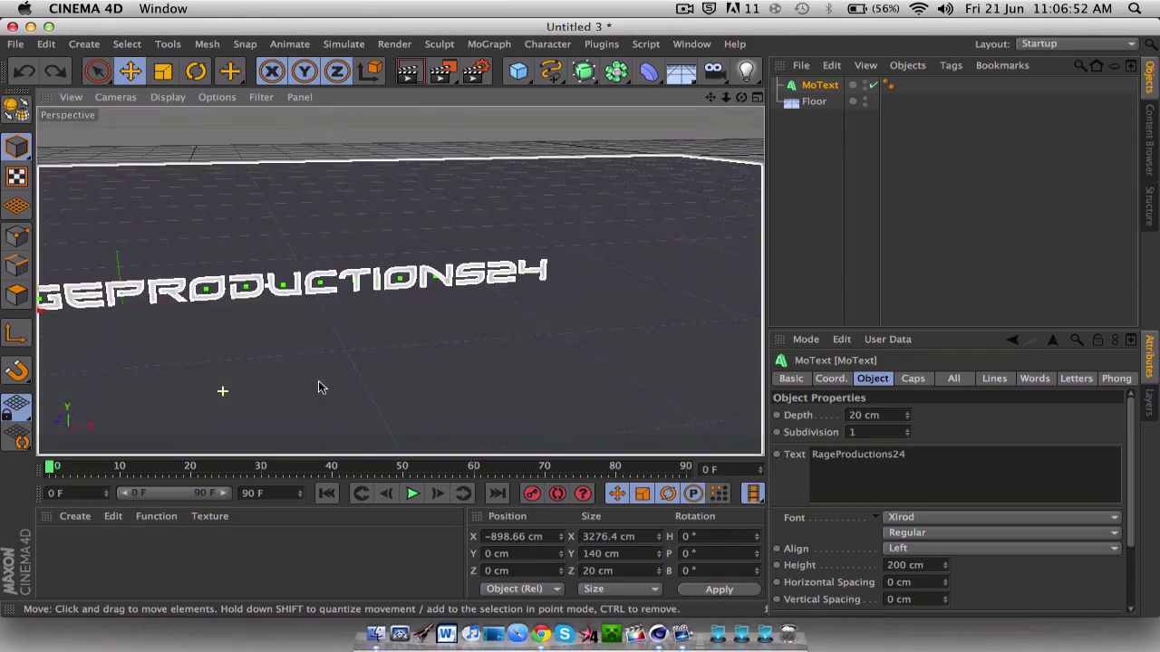
pyautogui.moveTo(710, 97); pyautogui.dragTo(917, 77)
pyautogui.moveTo(400, 282); pyautogui.dragTo(343, 291)
pyautogui.moveTo(400, 283)
pyautogui.keyDown('alt'); pyautogui.mouseDown(button='middle')
pyautogui.moveTo(431, 275)
pyautogui.moveTo(400, 283)
pyautogui.moveTo(390, 270)
pyautogui.moveTo(400, 283)
pyautogui.mouseUp(button='middle'); pyautogui.keyUp('alt')
pyautogui.moveTo(400, 282)
pyautogui.mouseDown()
pyautogui.moveTo(404, 243)
pyautogui.moveTo(402, 278)
pyautogui.mouseUp()
pyautogui.click(910, 258)
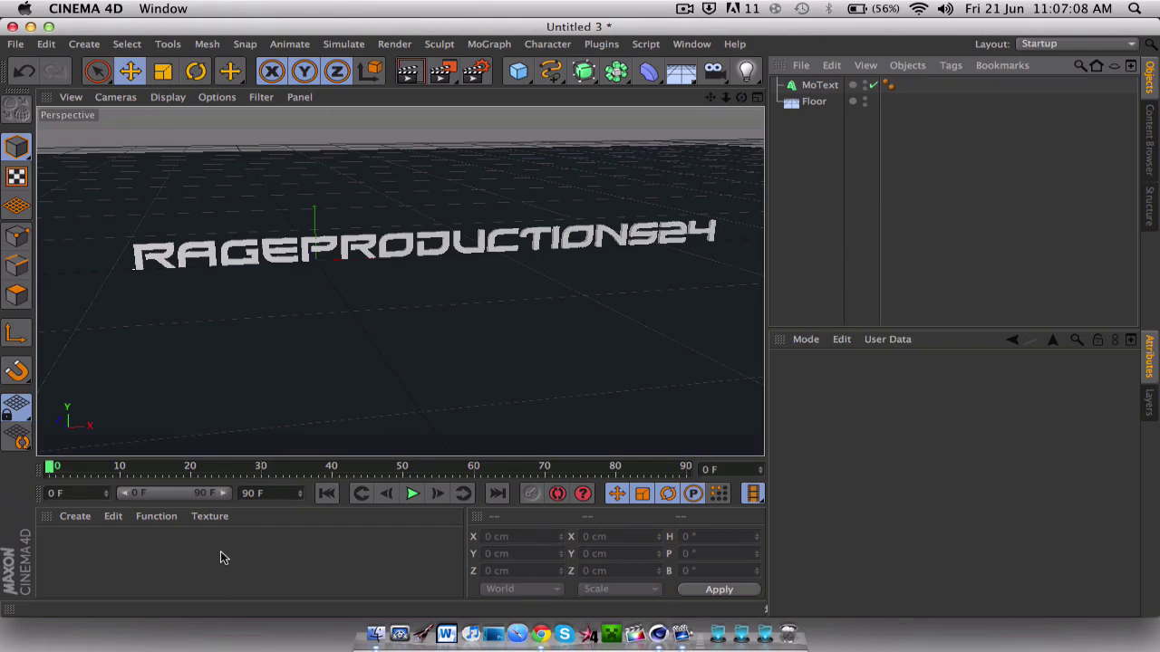
# Create a new material and set its colour to blue with RGB 0, 165, 255
pyautogui.doubleClick(219, 551)
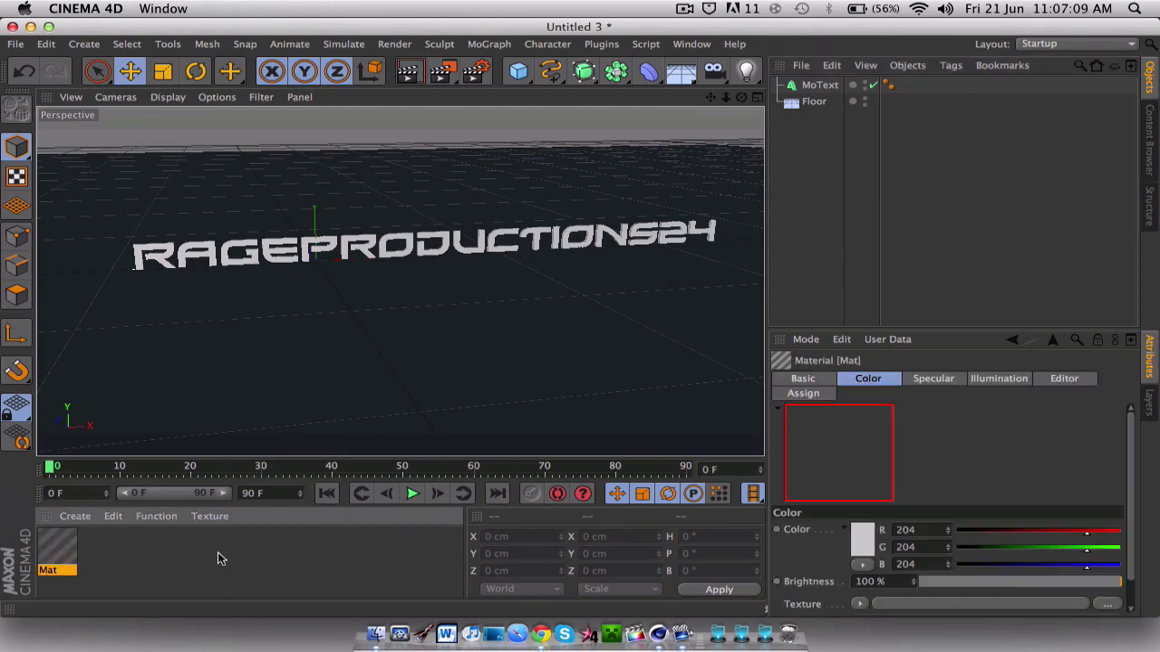
pyautogui.doubleClick(58, 546)
pyautogui.click(317, 178)
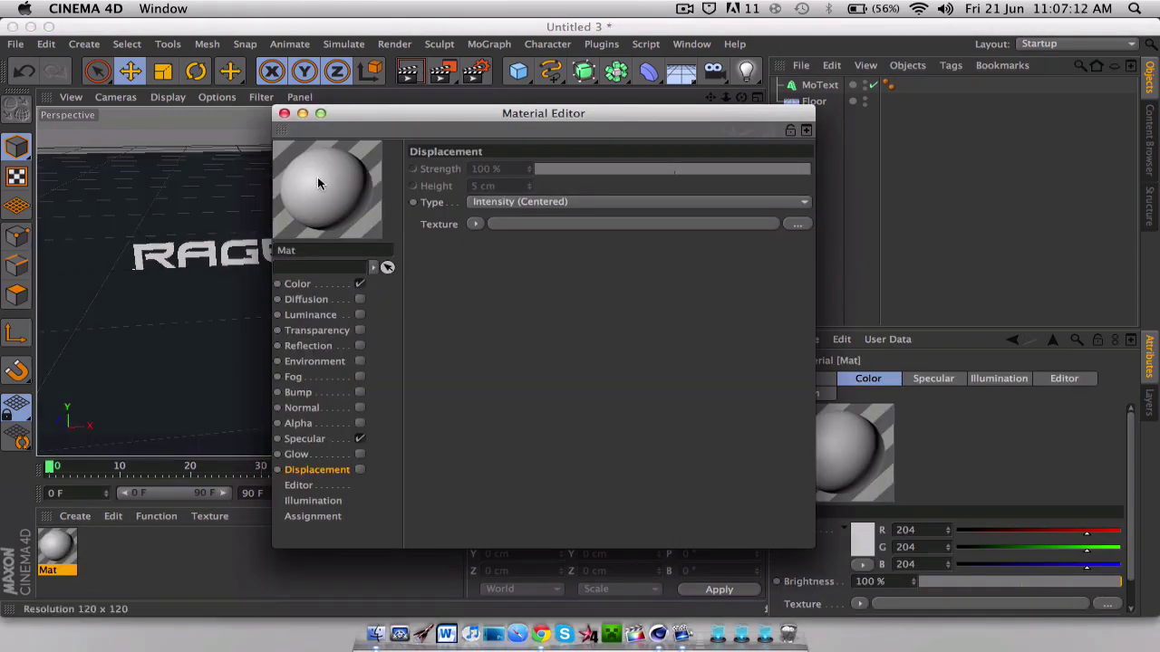
pyautogui.click(295, 284)
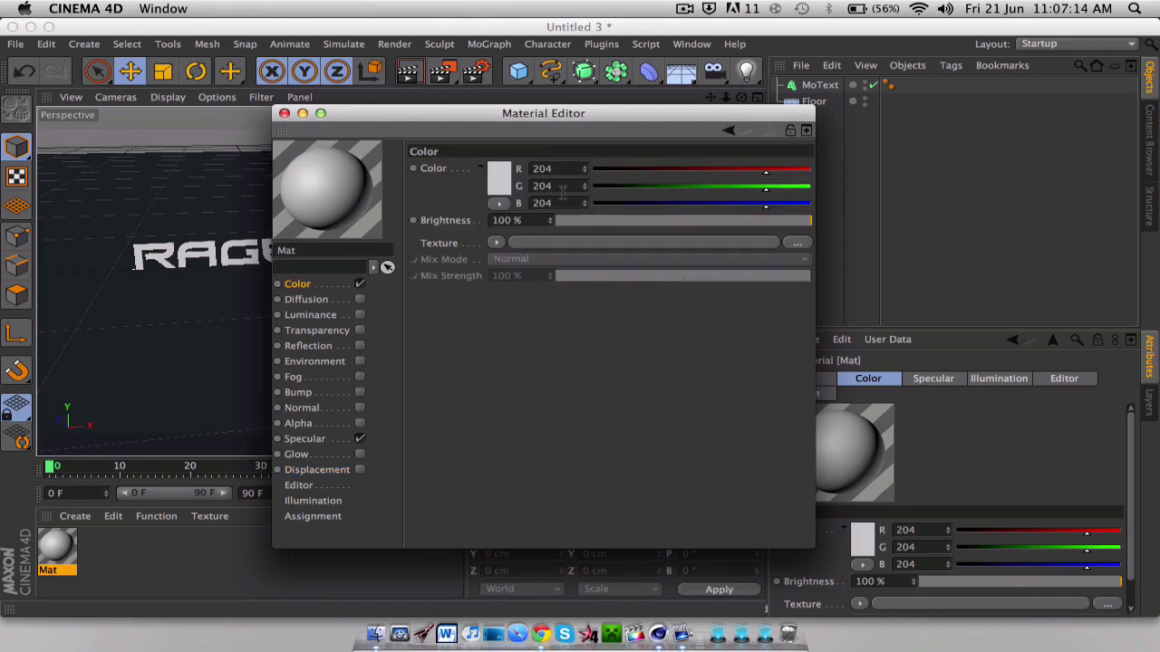
pyautogui.click(505, 173)
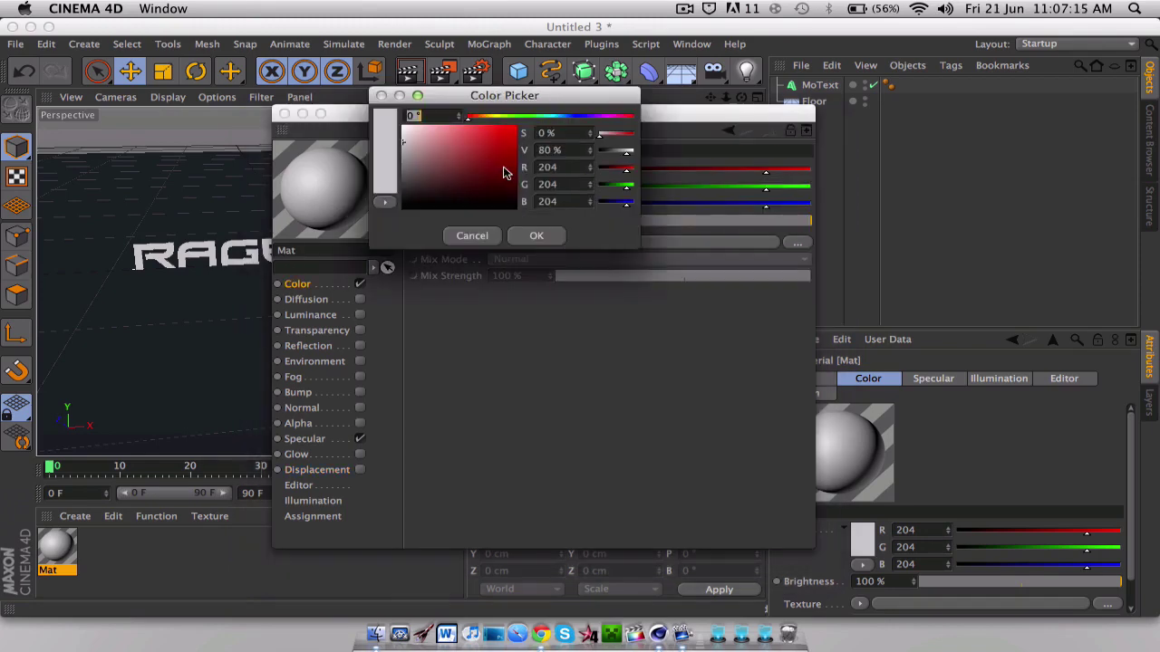
pyautogui.click(558, 115)
pyautogui.click(515, 126)
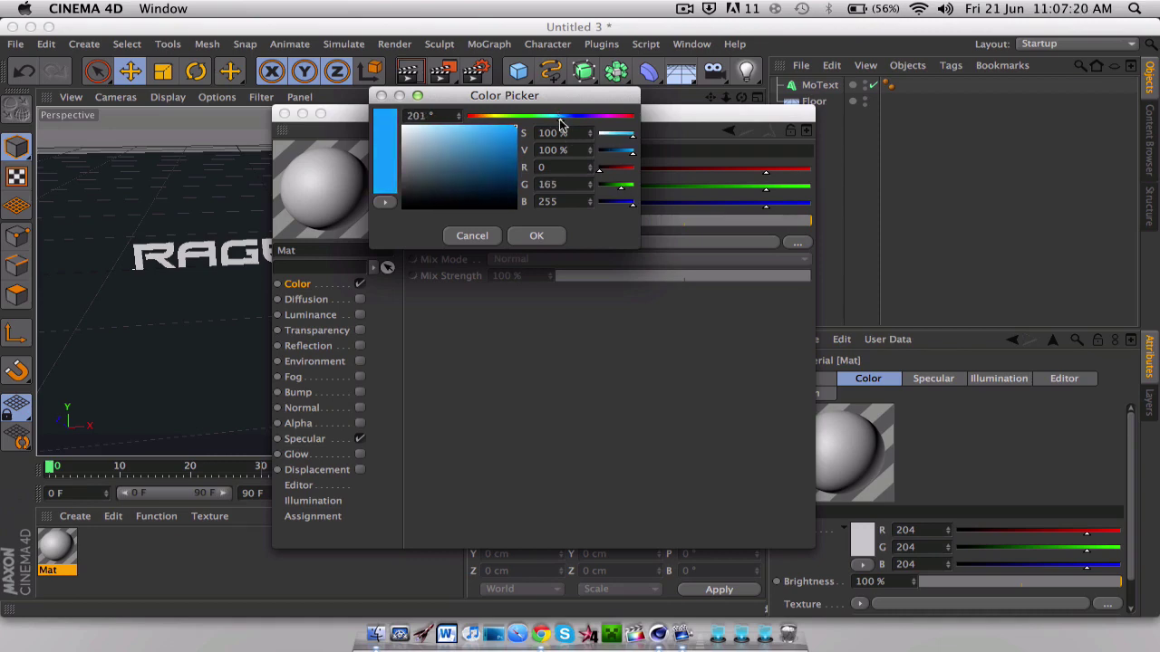
pyautogui.click(543, 237)
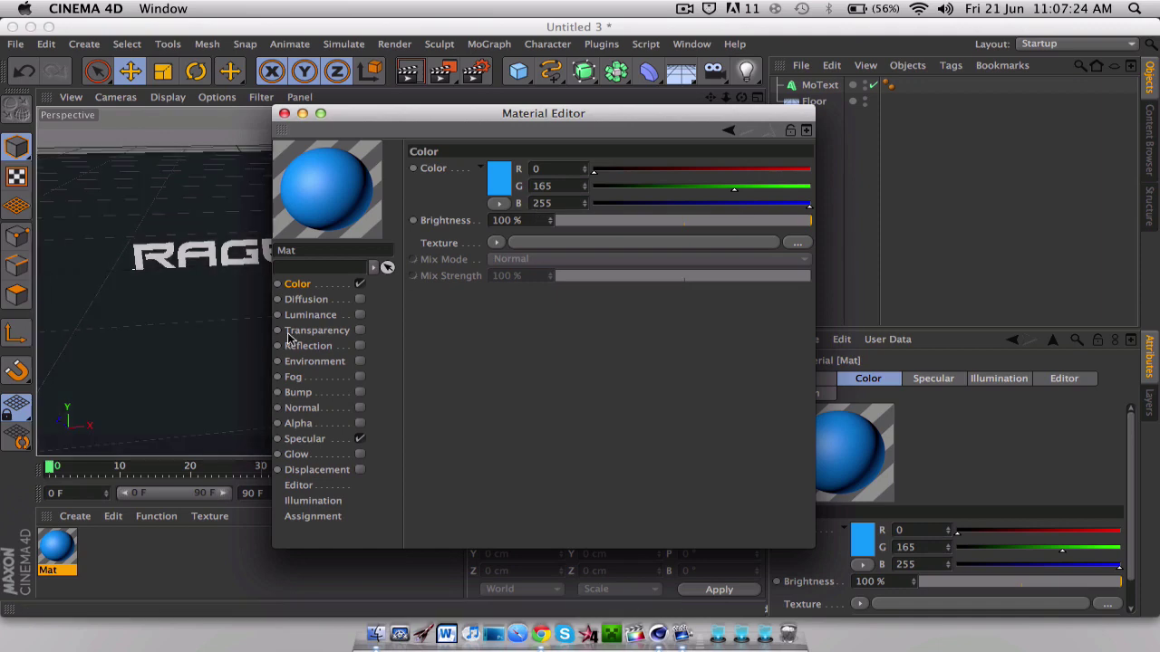
# Enable reflection at 26% brightness on the blue material and apply the material to the MoText
pyautogui.click(360, 346)
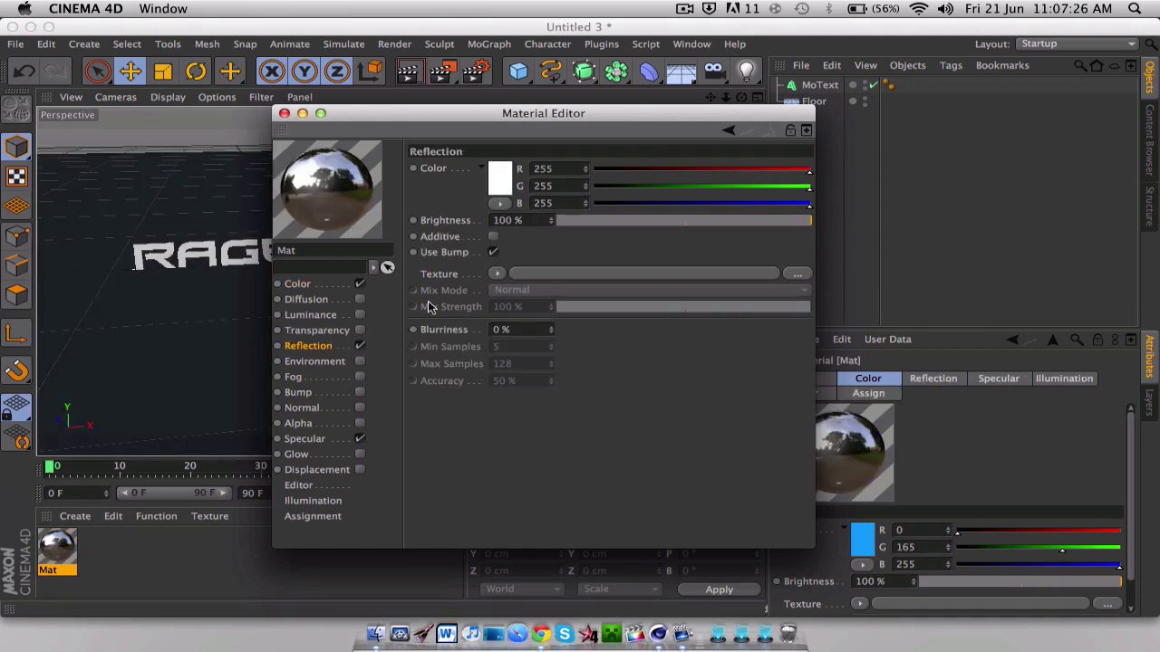
pyautogui.click(616, 221)
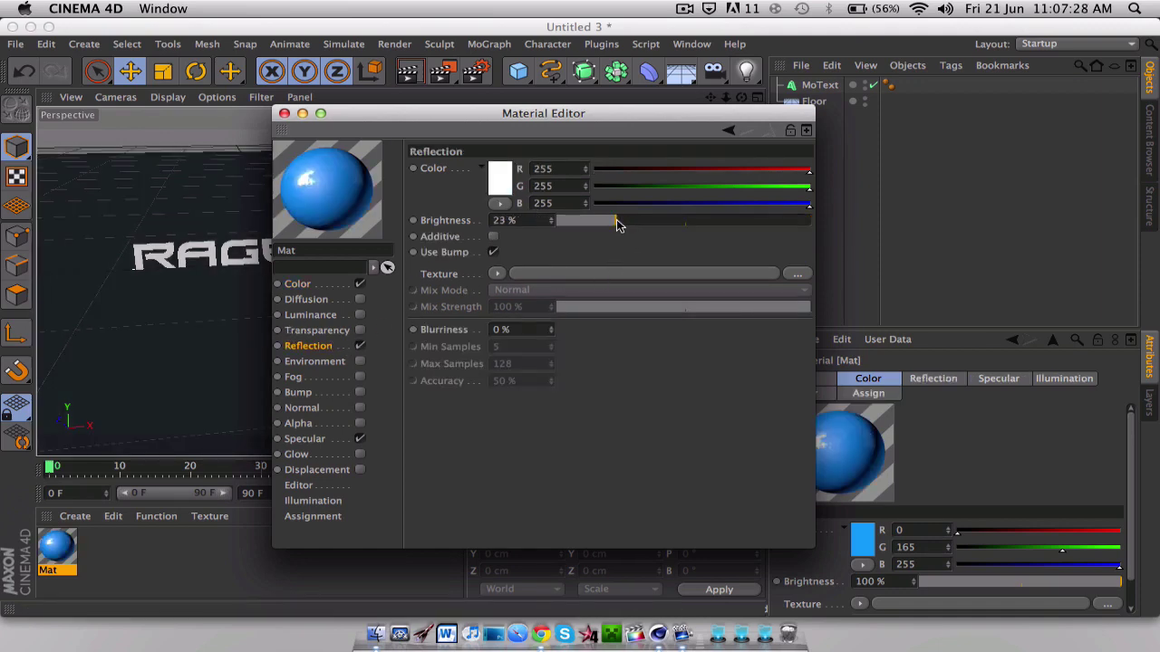
pyautogui.click(623, 220)
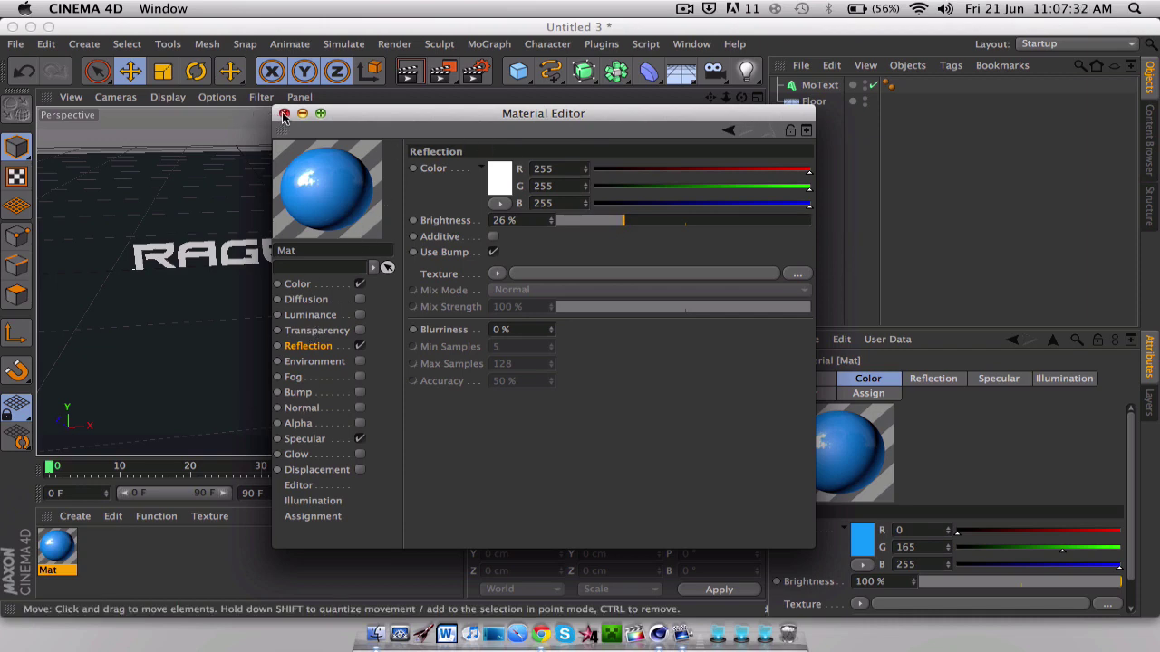
pyautogui.click(283, 115)
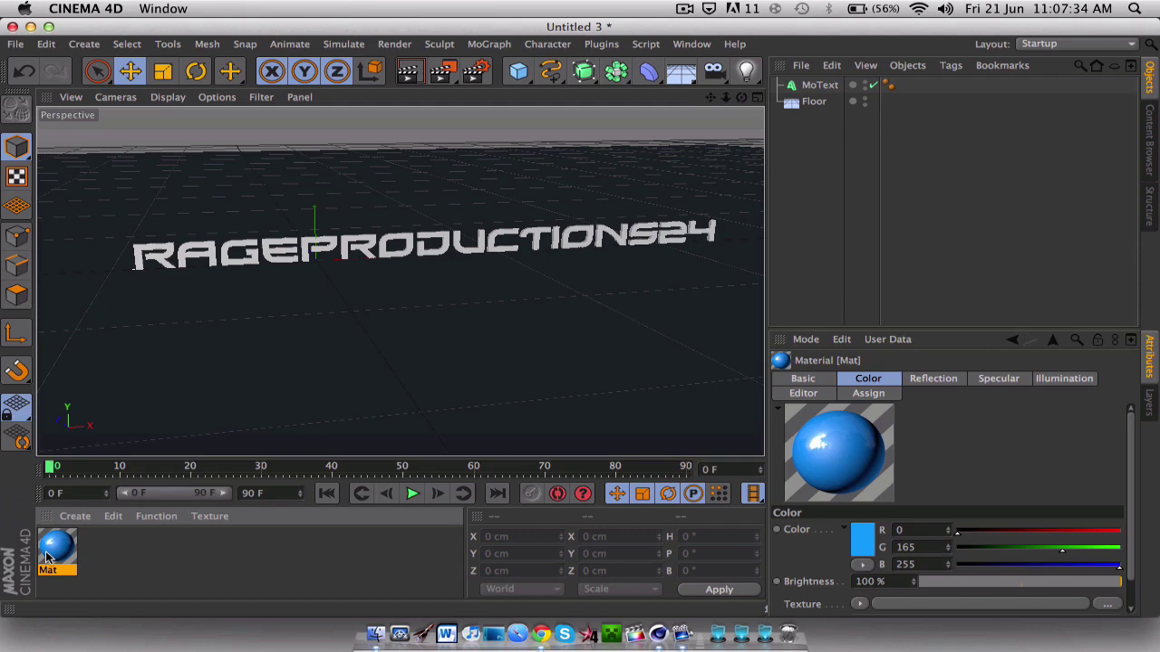
pyautogui.moveTo(55, 553); pyautogui.dragTo(827, 79)
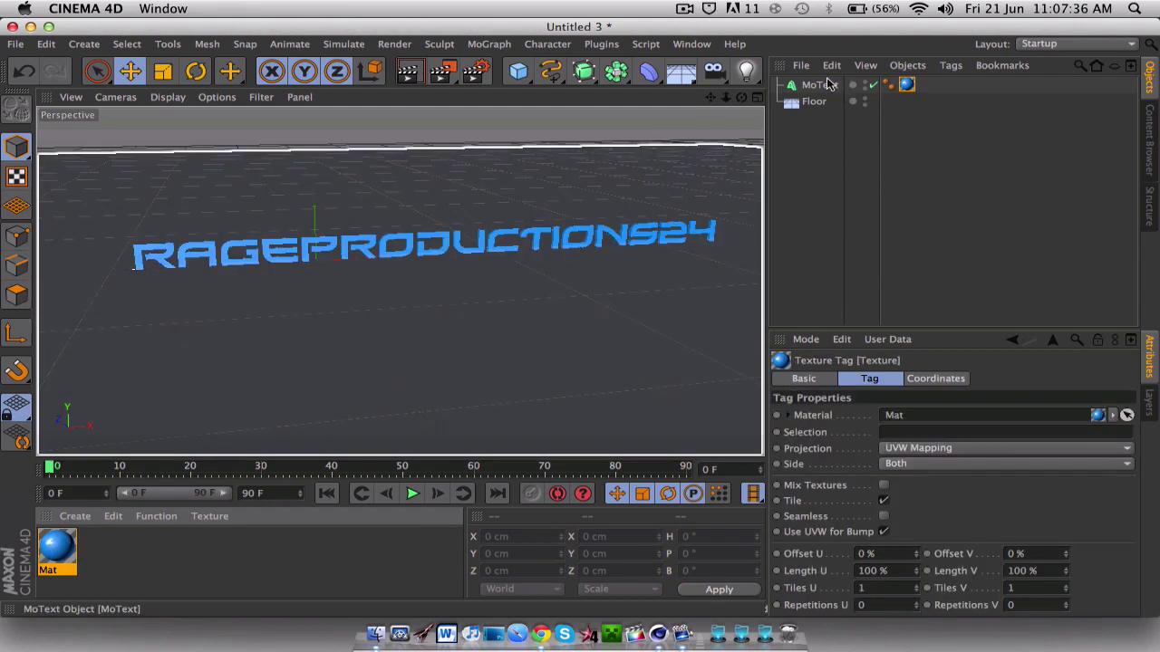
# Create a second material and set its colour to green with RGB 0, 255, 0
pyautogui.doubleClick(166, 549)
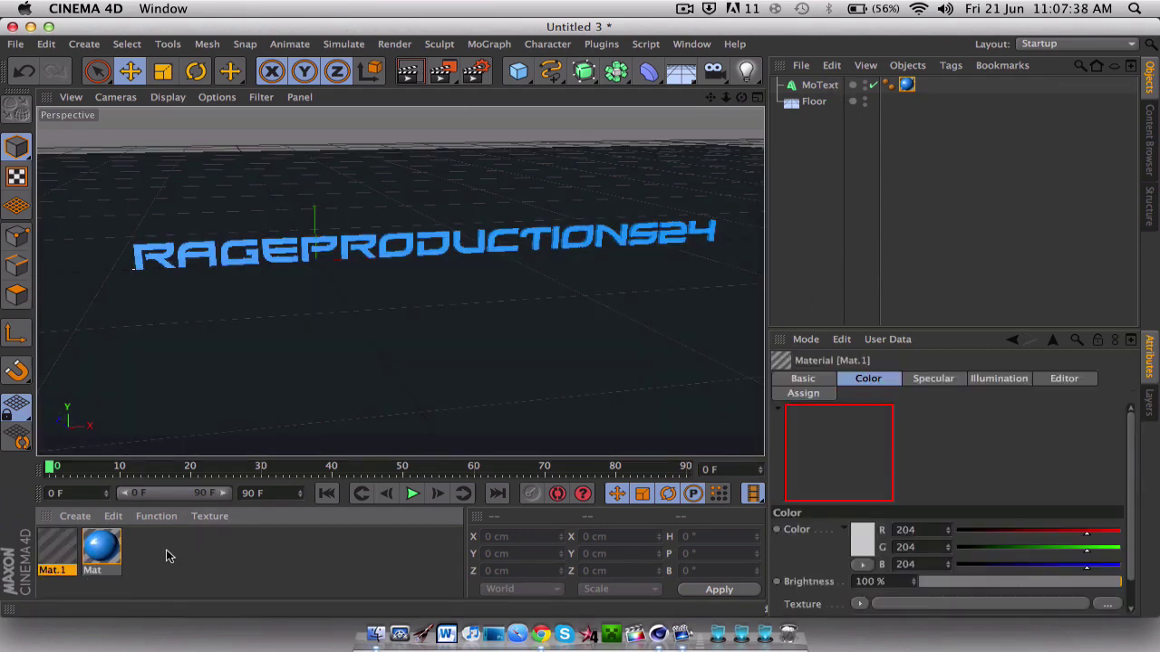
pyautogui.doubleClick(57, 542)
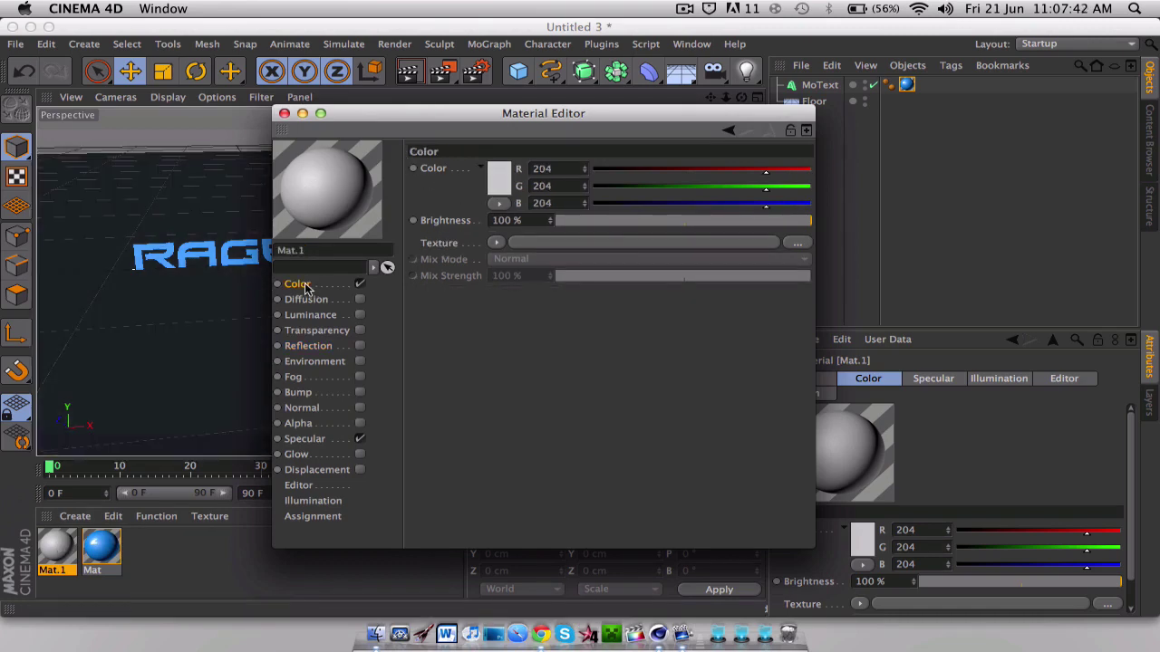
pyautogui.click(497, 182)
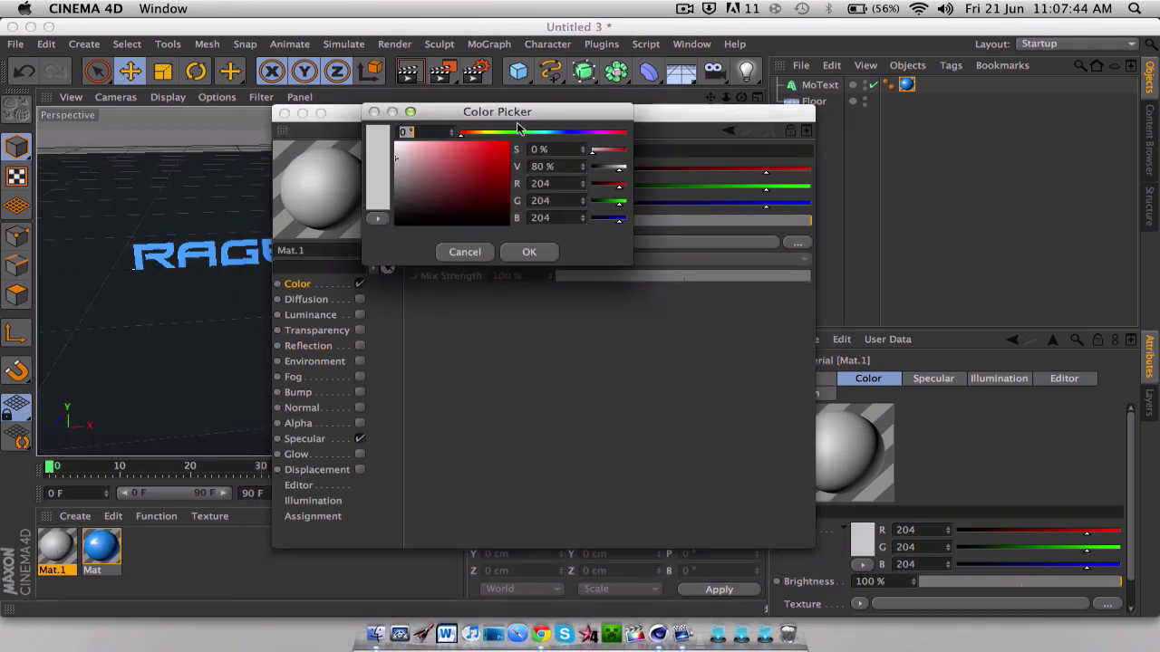
pyautogui.click(515, 133)
pyautogui.click(518, 135)
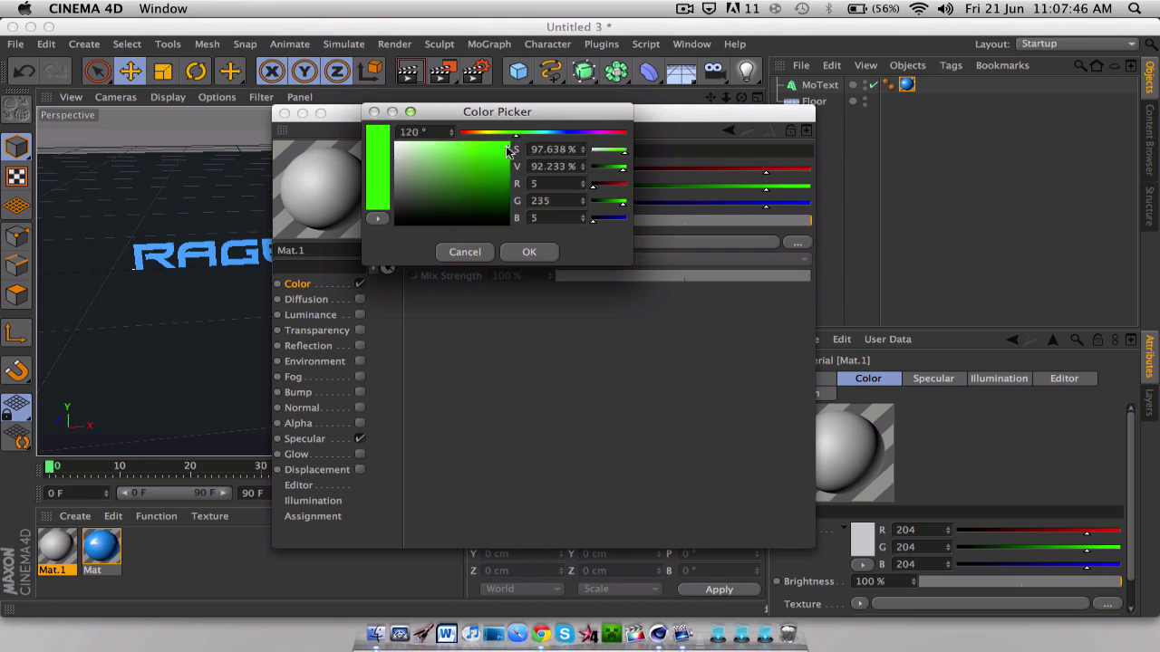
pyautogui.click(527, 252)
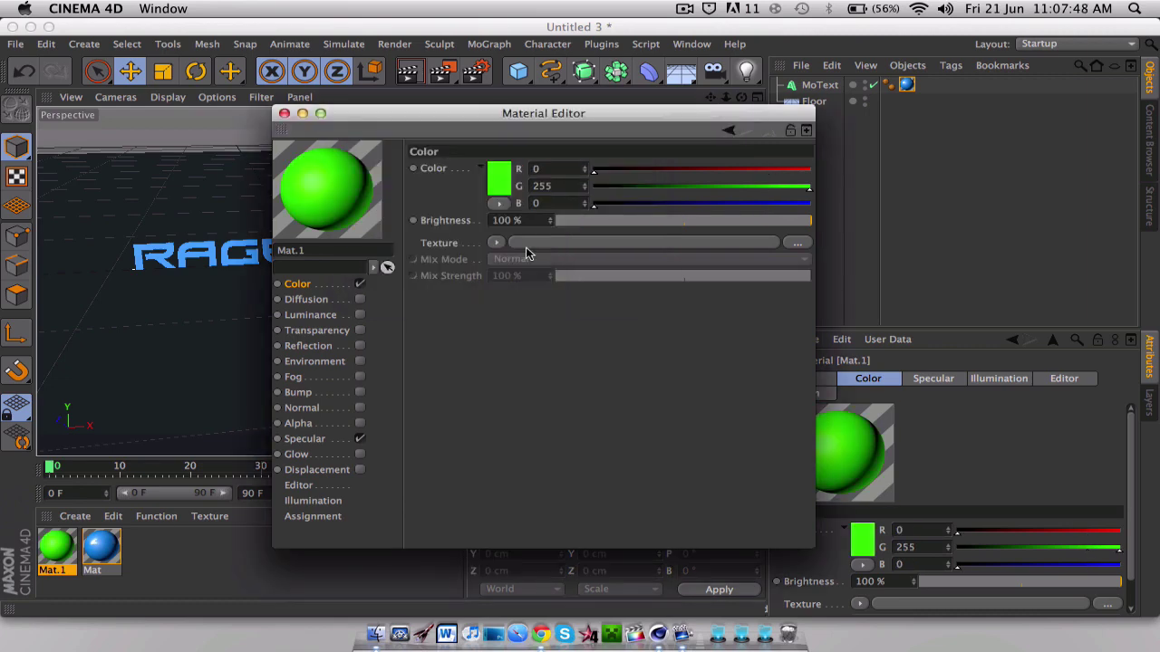
# Enable luminance on the green material with colour RGB 0, 255, 42 and 27% brightness, and close the material editor
pyautogui.click(359, 316)
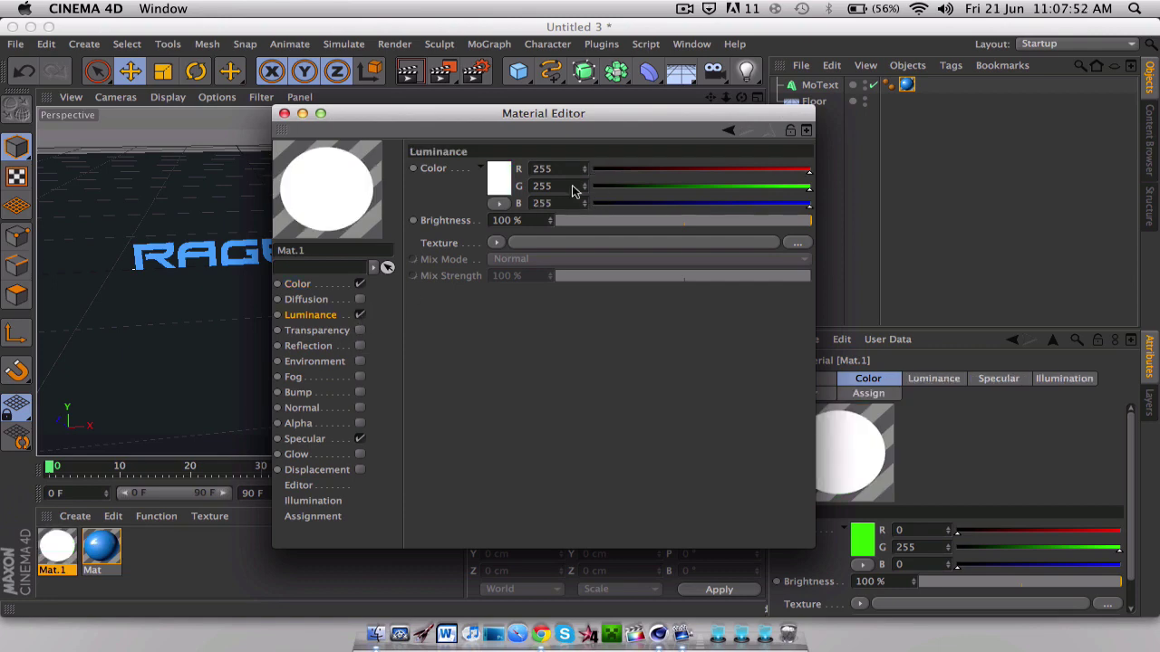
pyautogui.click(497, 179)
pyautogui.click(519, 123)
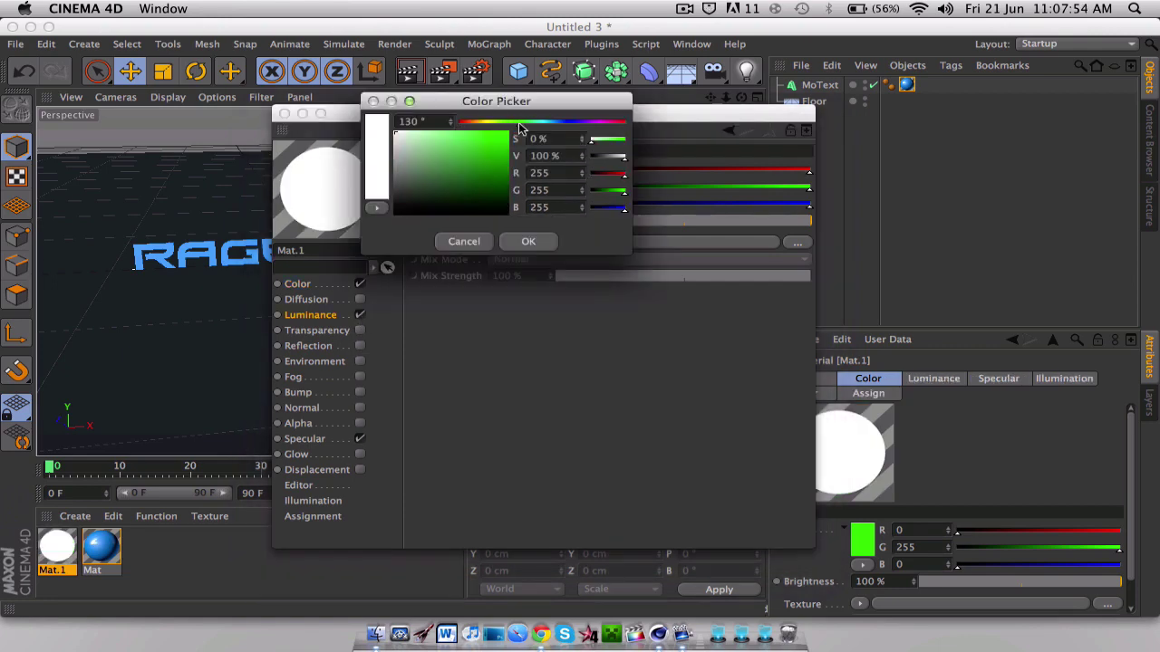
pyautogui.moveTo(501, 137); pyautogui.dragTo(528, 129)
pyautogui.click(536, 241)
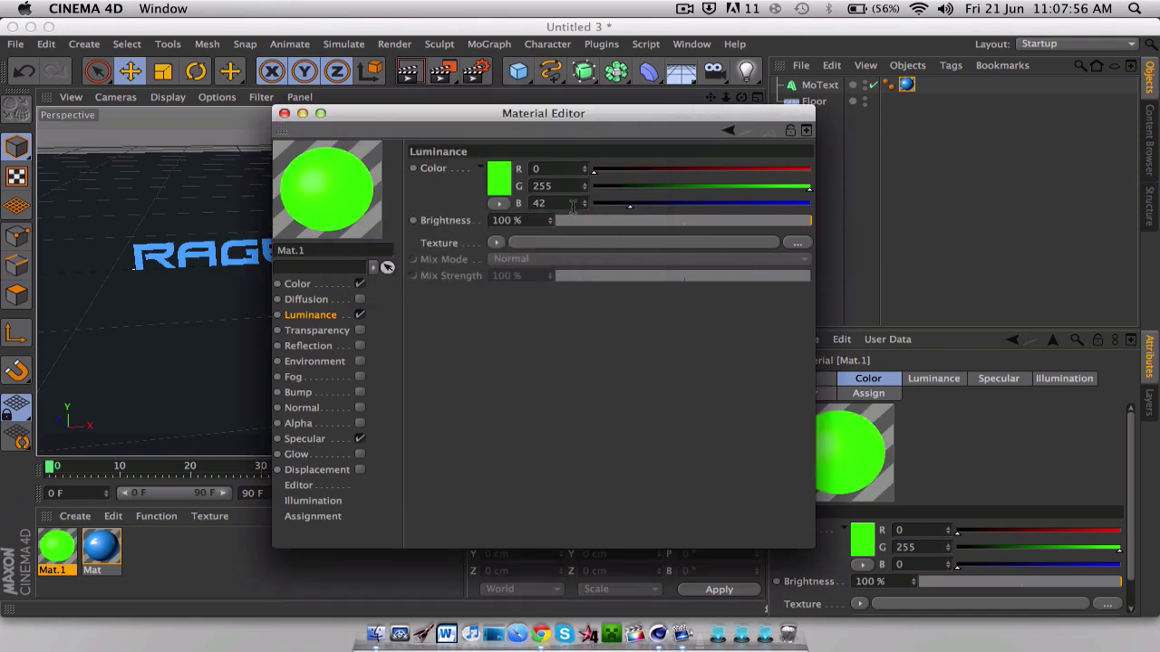
pyautogui.click(592, 220)
pyautogui.moveTo(592, 219); pyautogui.dragTo(626, 221)
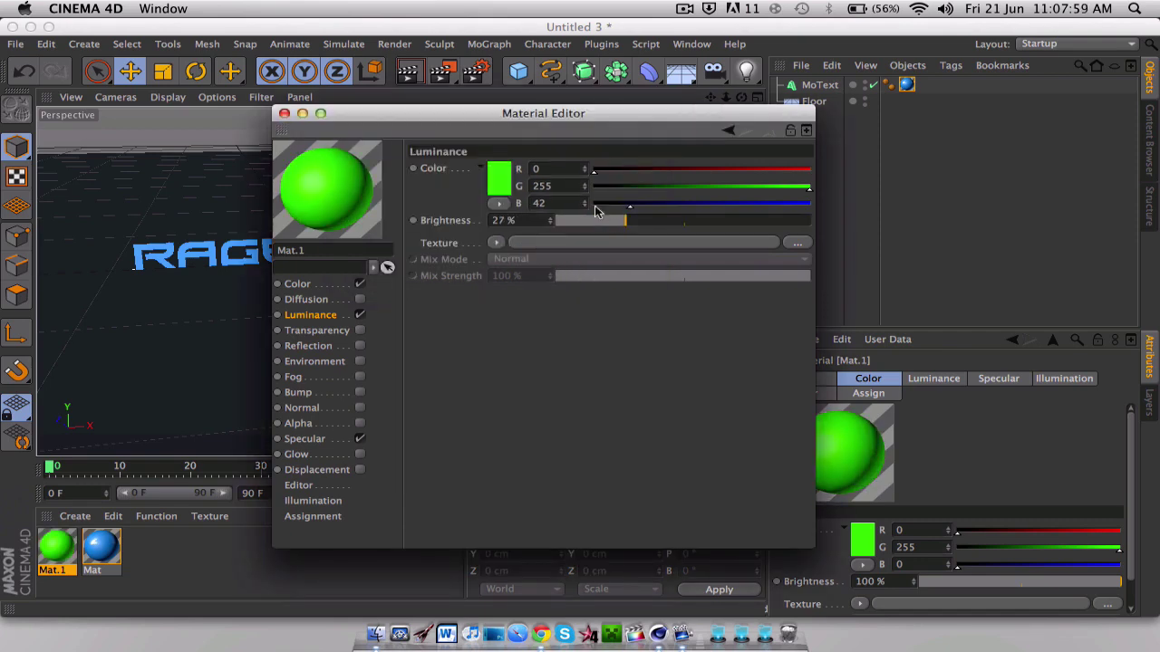
pyautogui.click(284, 113)
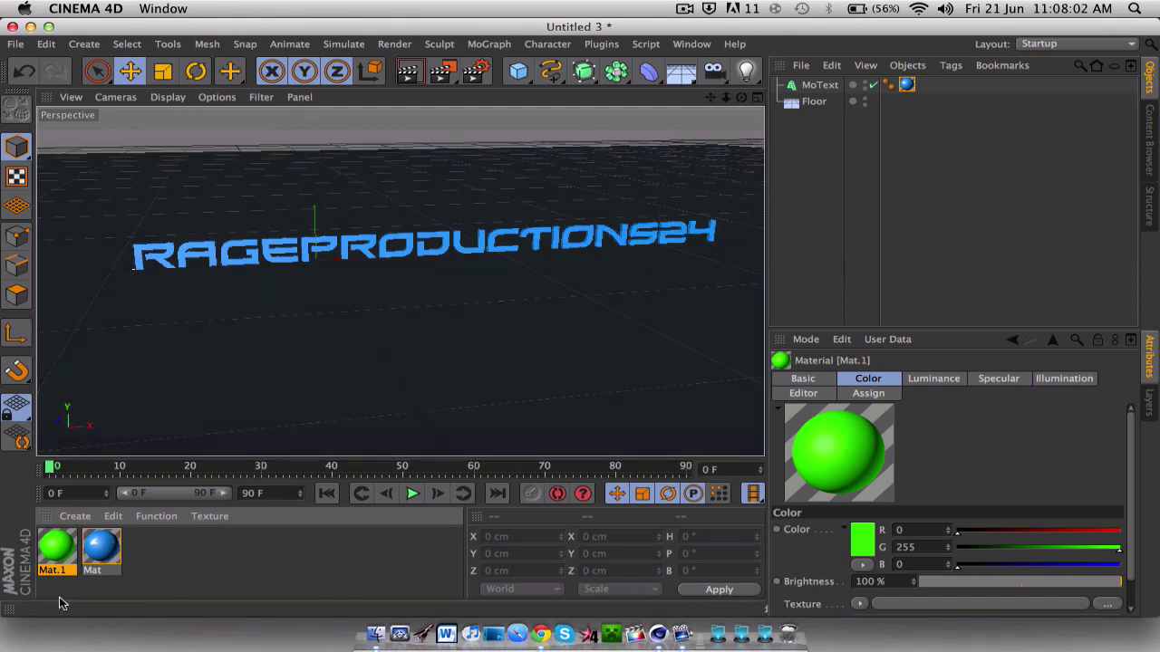
# Apply the green material to the MoText with its tag ahead of the blue one, and preview-render the view
pyautogui.moveTo(56, 546); pyautogui.dragTo(826, 86)
pyautogui.moveTo(924, 84); pyautogui.dragTo(902, 85)
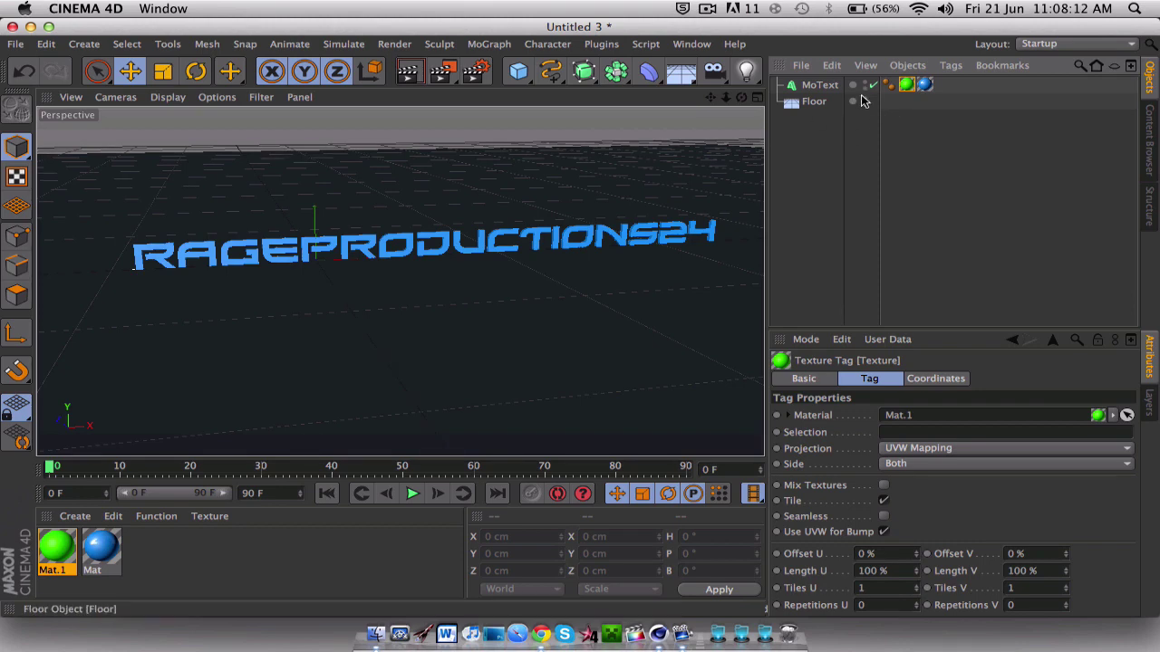
pyautogui.click(809, 102)
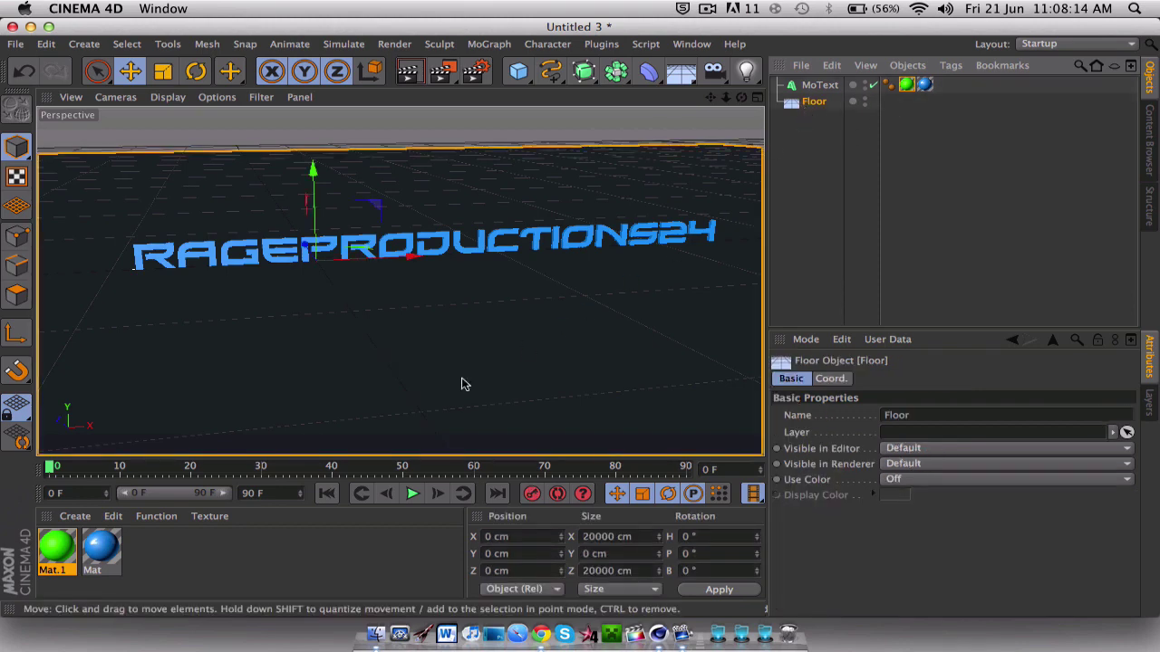
pyautogui.click(408, 72)
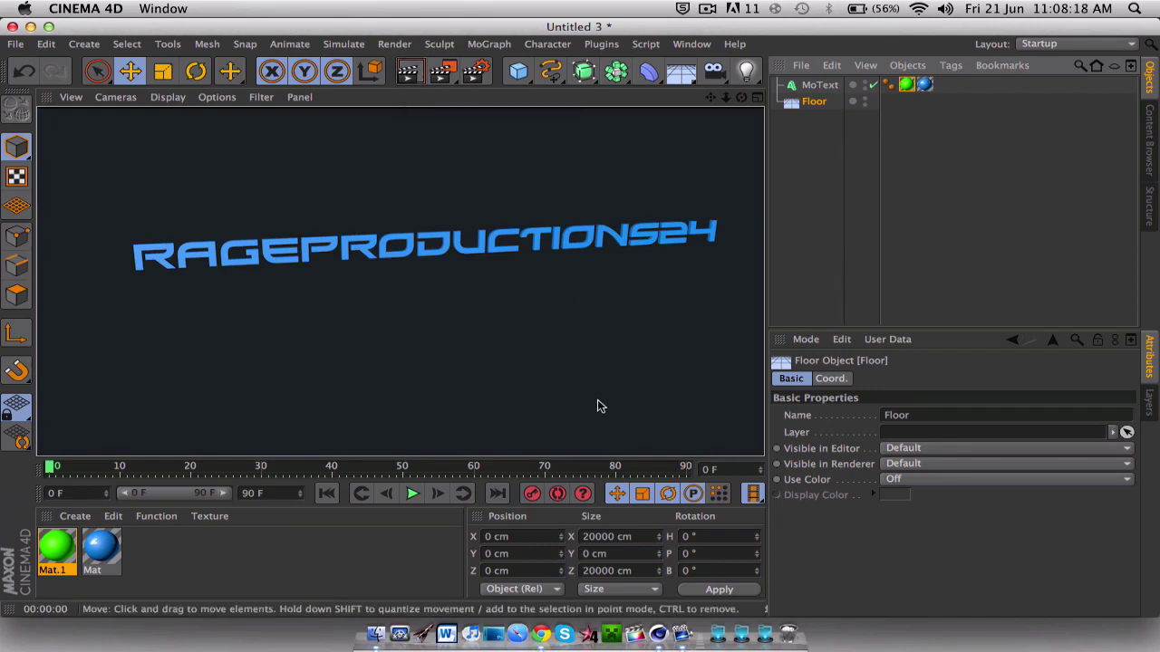
pyautogui.click(539, 341)
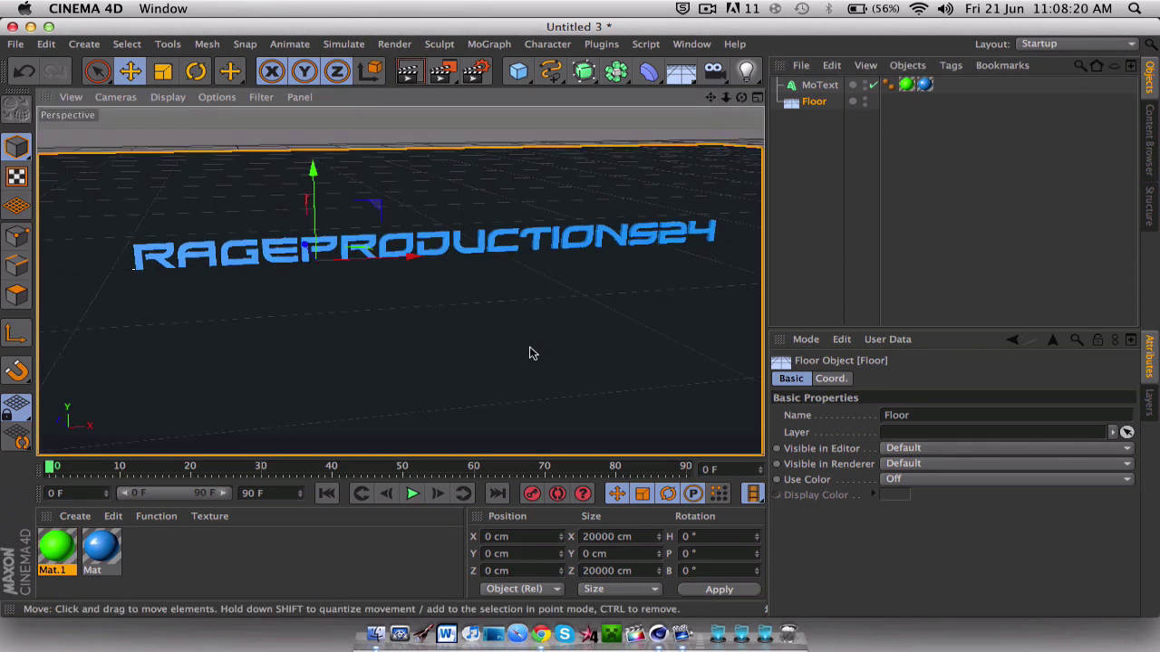
# Set the extrusion depth of the MoText object to 54 cm
pyautogui.scroll(-5, 549, 308)
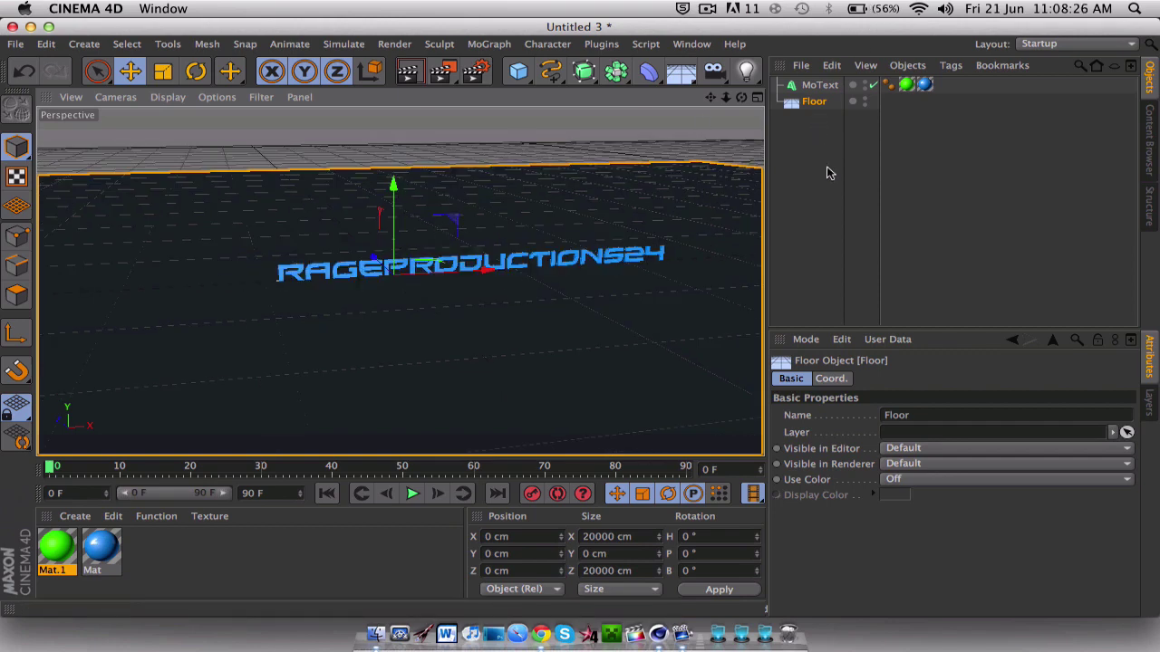
pyautogui.scroll(5, 718, 223)
pyautogui.scroll(-1, 589, 295)
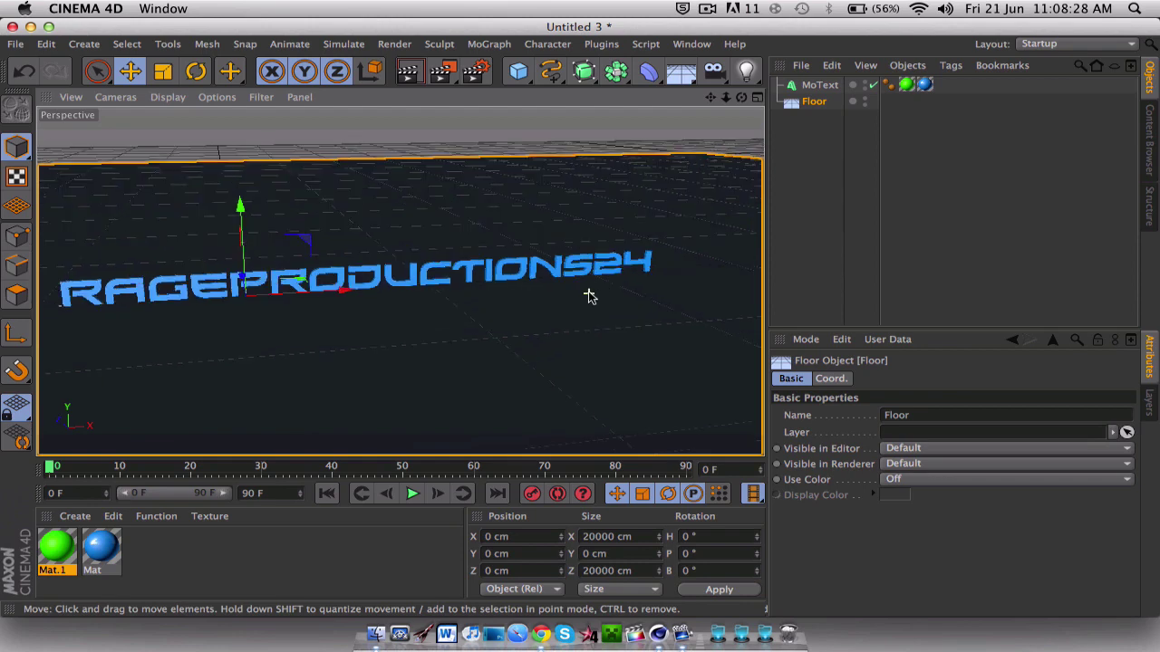
pyautogui.scroll(-1, 589, 295)
pyautogui.click(795, 85)
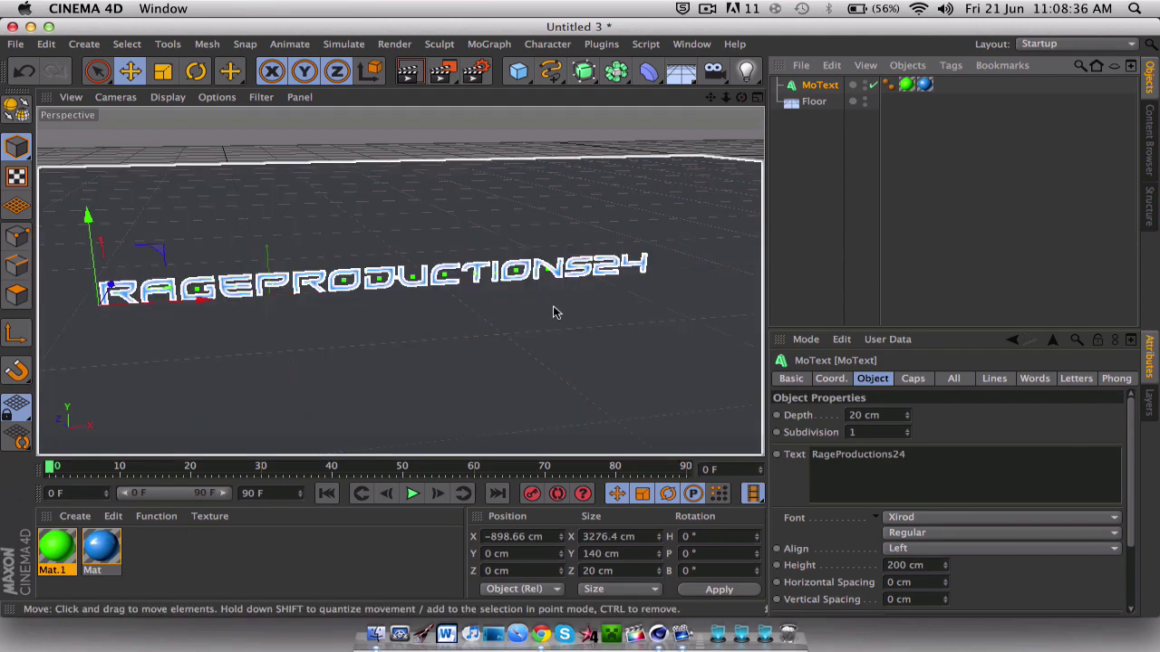
pyautogui.moveTo(725, 96); pyautogui.dragTo(884, 97)
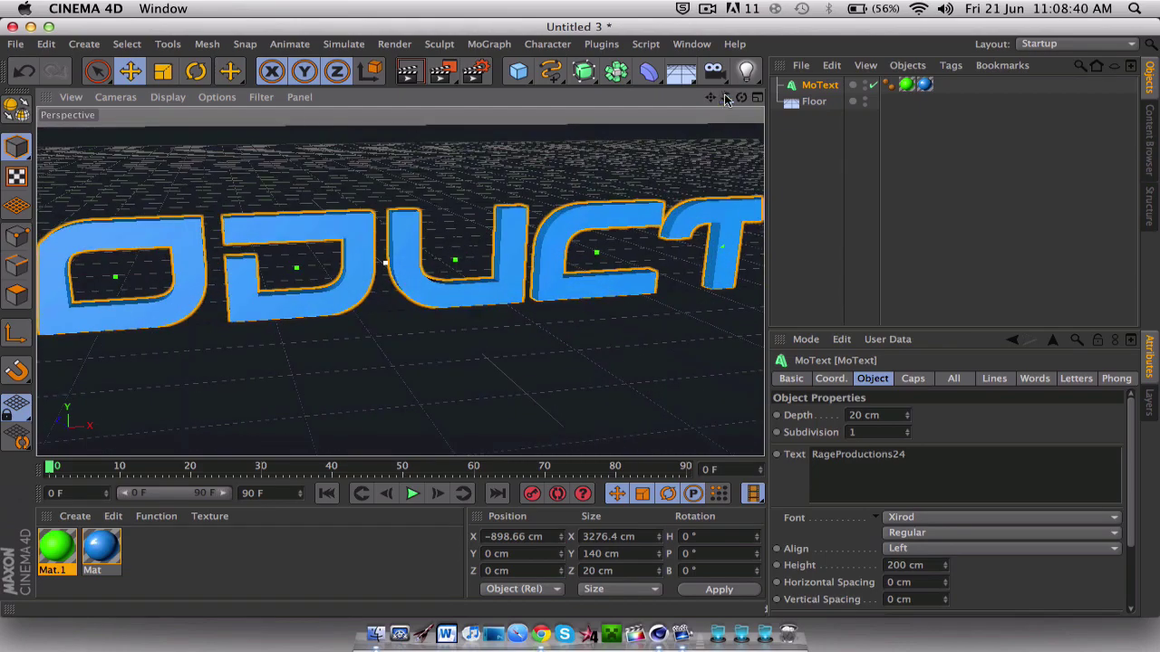
pyautogui.keyDown('alt'); pyautogui.moveTo(568, 290); pyautogui.dragTo(608, 377); pyautogui.keyUp('alt')
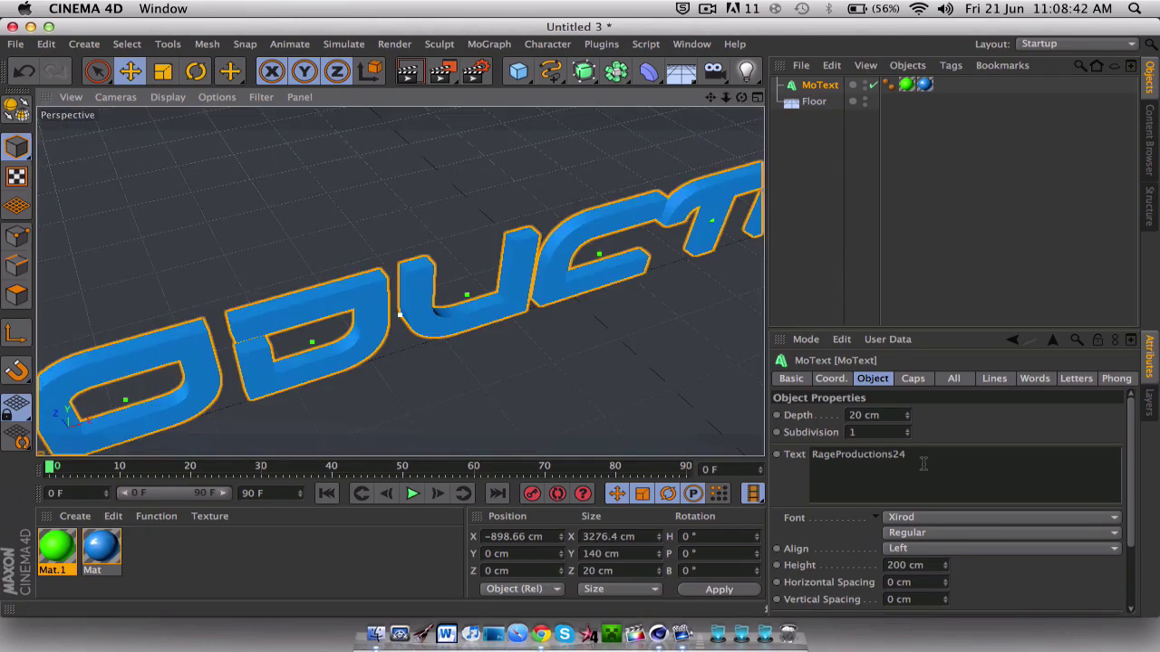
pyautogui.moveTo(908, 417); pyautogui.dragTo(939, 417)
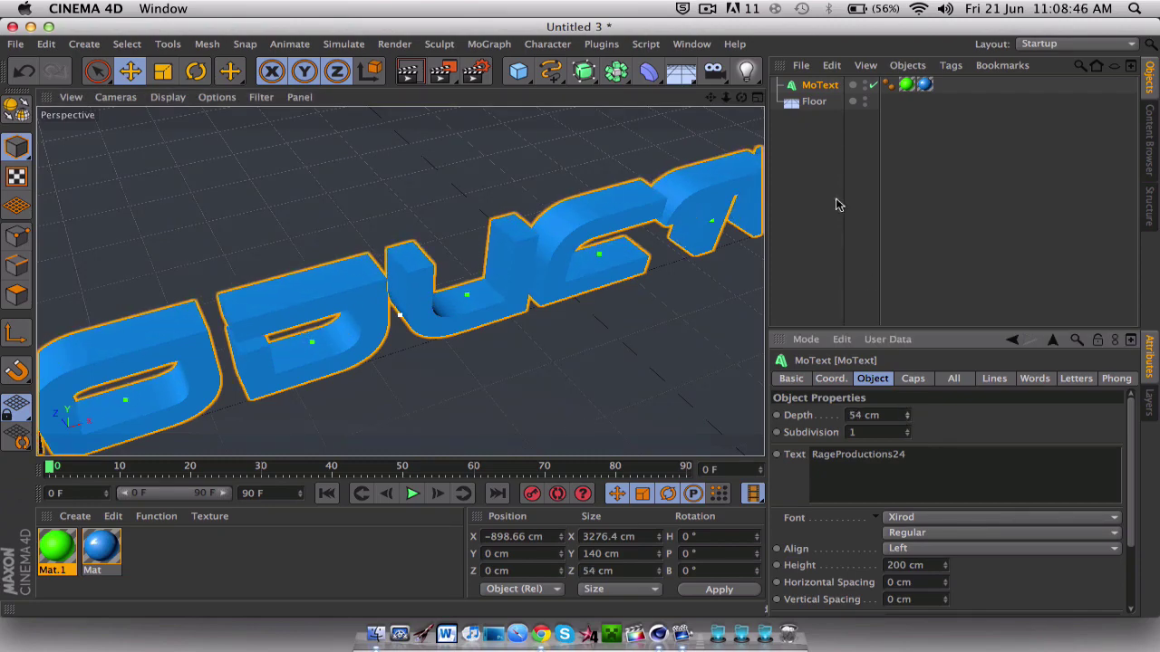
# Reframe the perspective view so the whole thickened text is seen at a slight angle from above
pyautogui.moveTo(741, 97)
pyautogui.mouseDown()
pyautogui.moveTo(399, 281)
pyautogui.moveTo(725, 101)
pyautogui.mouseUp()
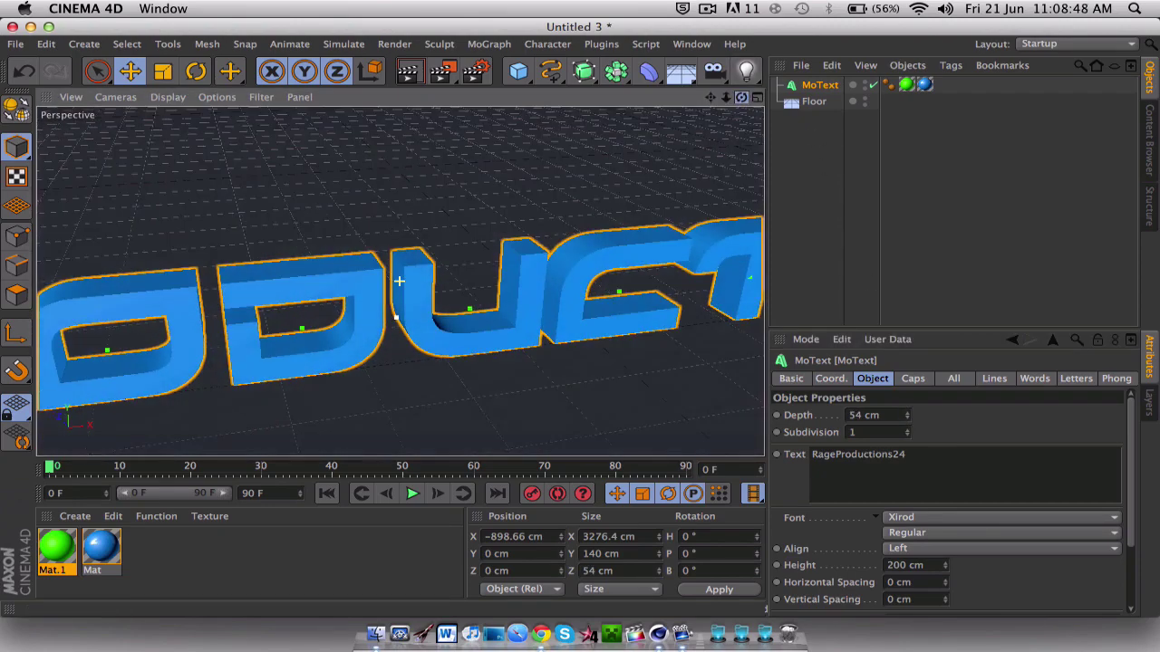
pyautogui.scroll(-5, 713, 172)
pyautogui.scroll(-8, 703, 201)
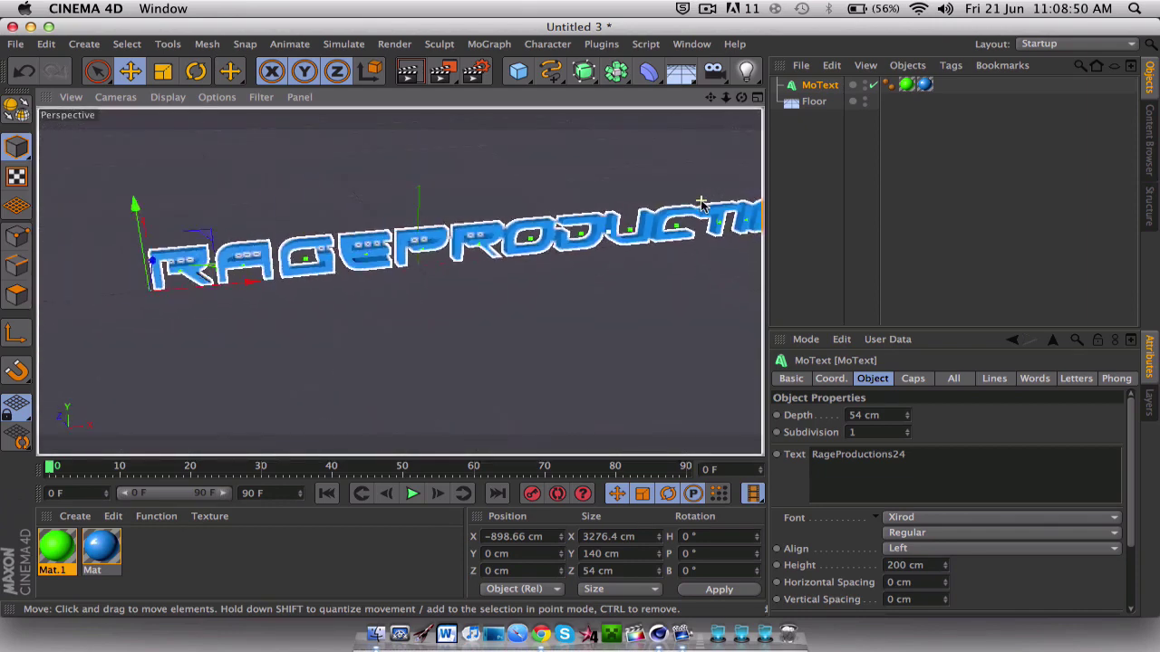
pyautogui.moveTo(710, 96); pyautogui.dragTo(399, 281)
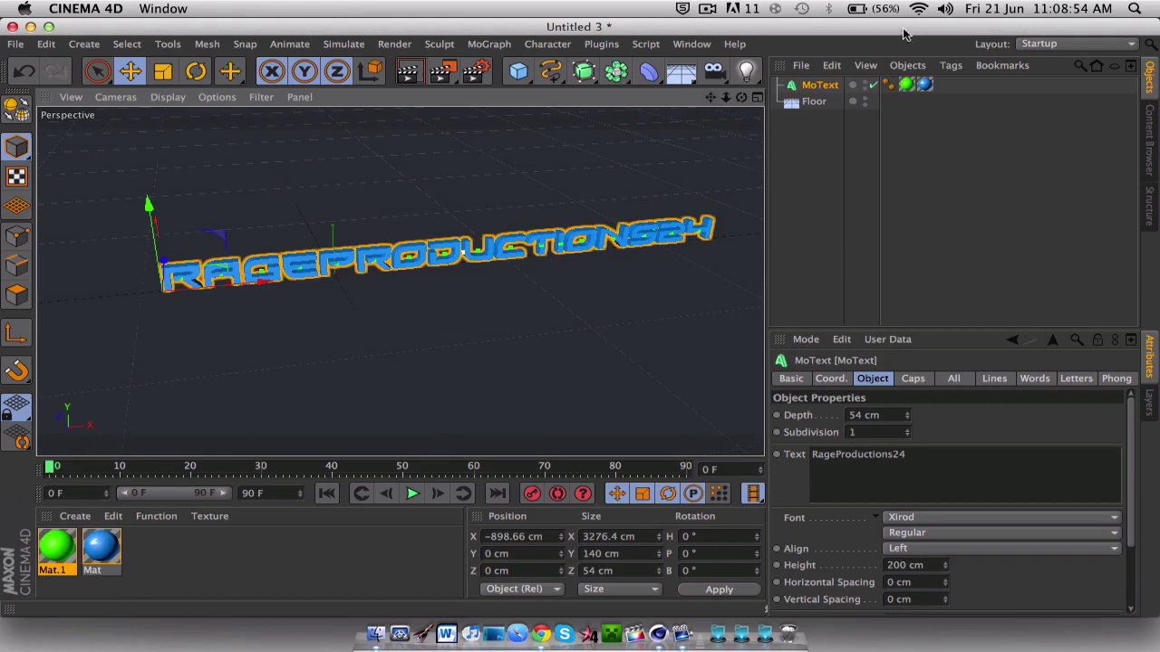
pyautogui.scroll(3, 470, 275)
pyautogui.scroll(-1, 469, 274)
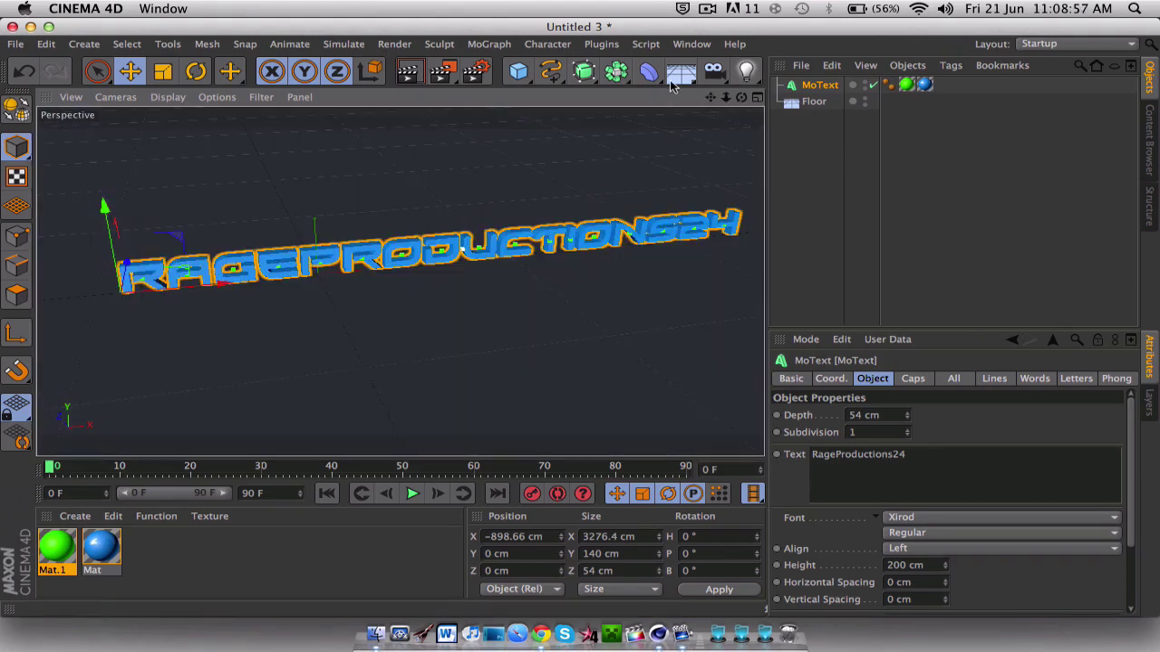
# Set both the start and end caps of the MoText object to Fillet Cap
pyautogui.moveTo(710, 97); pyautogui.dragTo(396, 282)
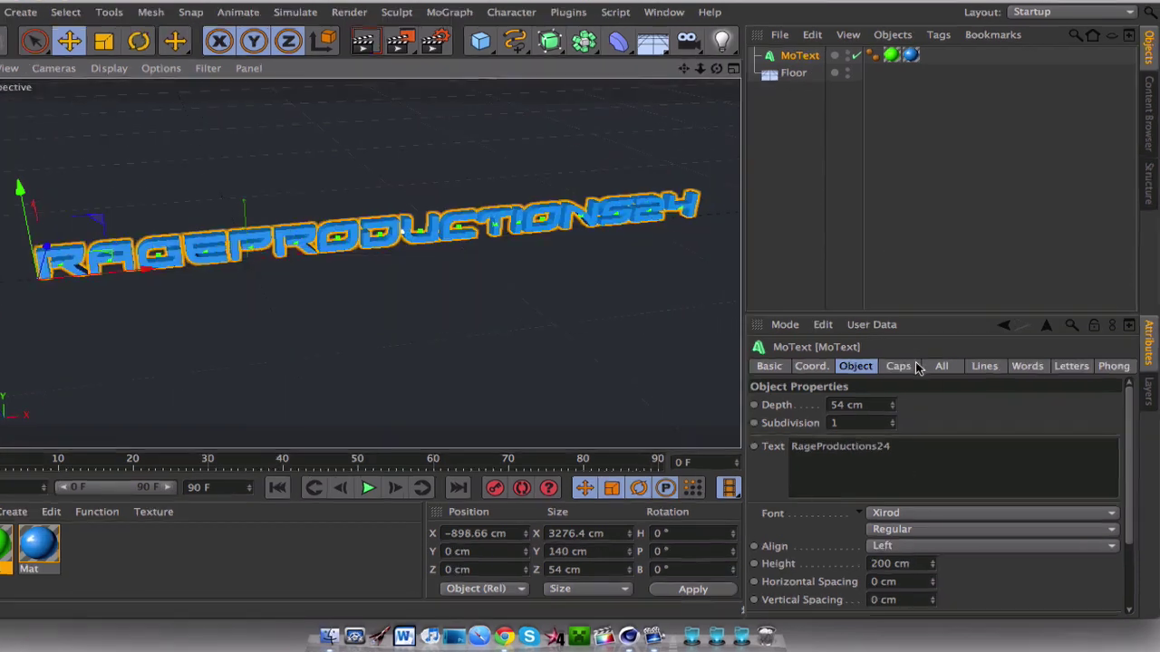
pyautogui.click(921, 379)
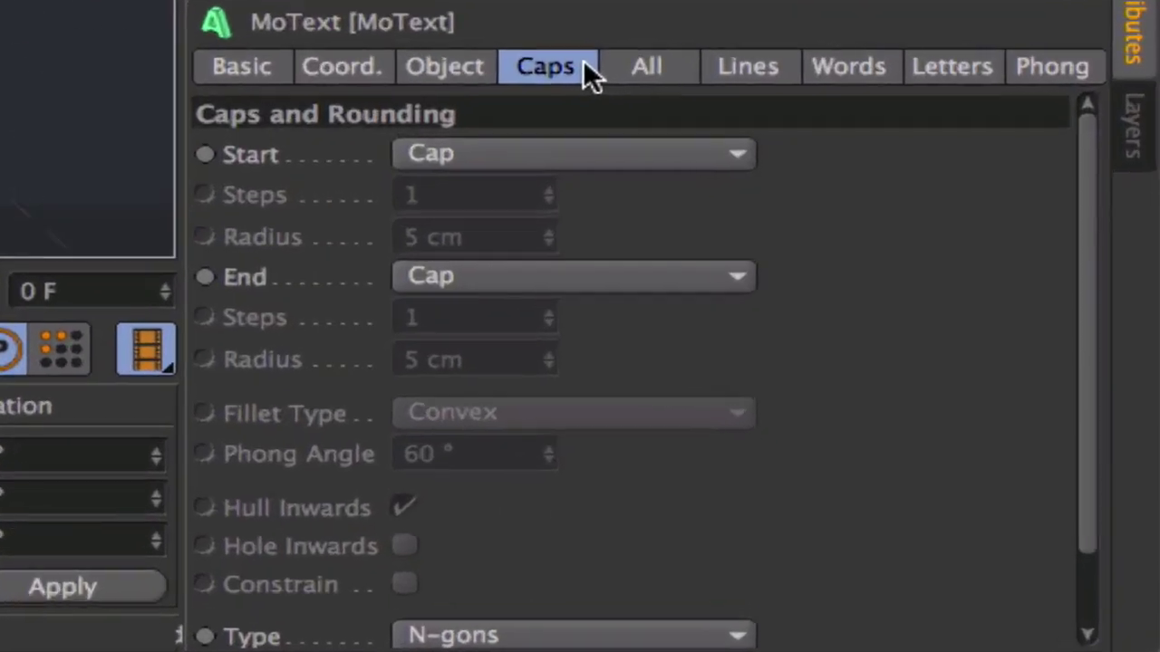
pyautogui.click(580, 154)
pyautogui.click(529, 316)
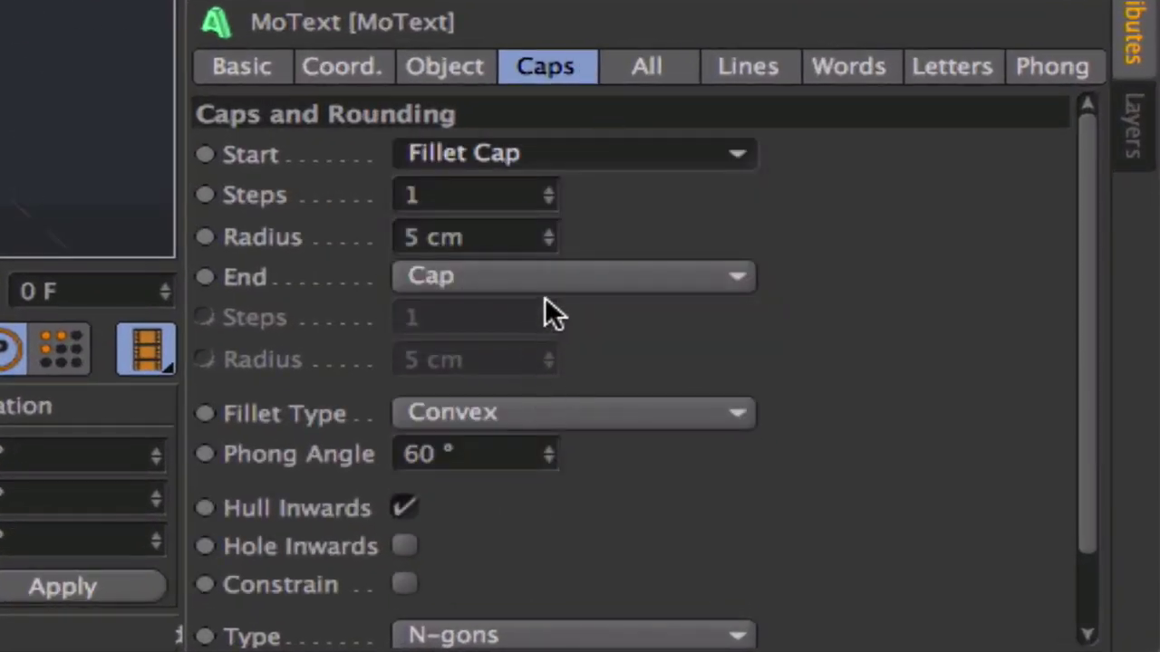
pyautogui.click(544, 273)
pyautogui.click(574, 442)
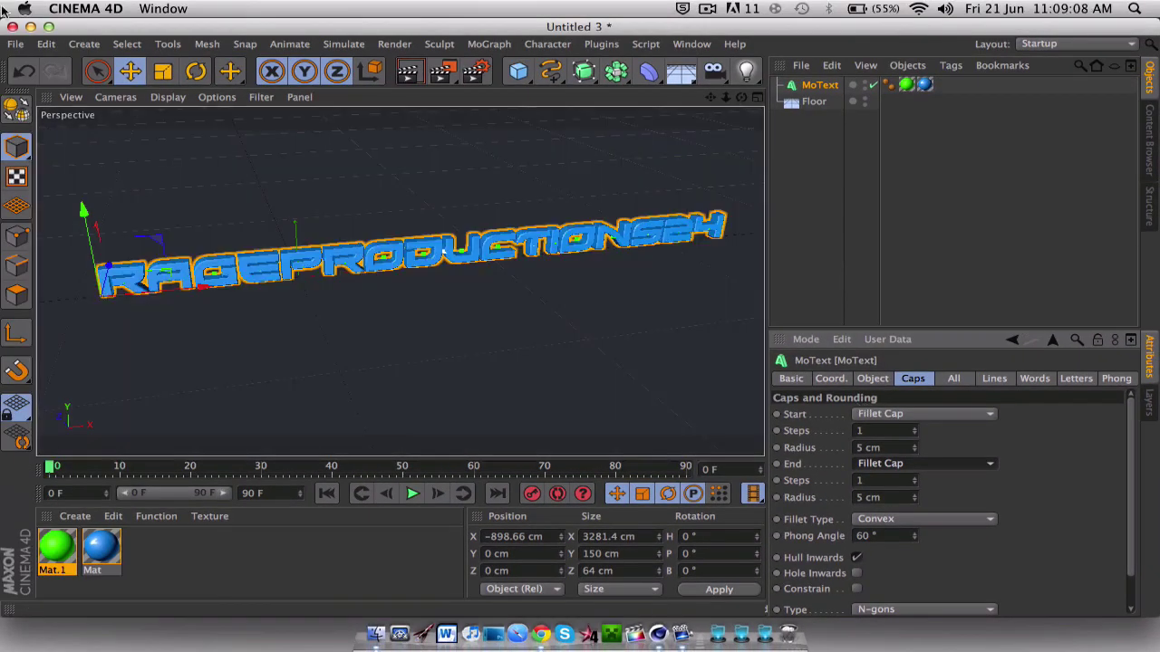
# Examine the filleted letter edges up close, and preview-render the whole text in the perspective view
pyautogui.scroll(5, 257, 215)
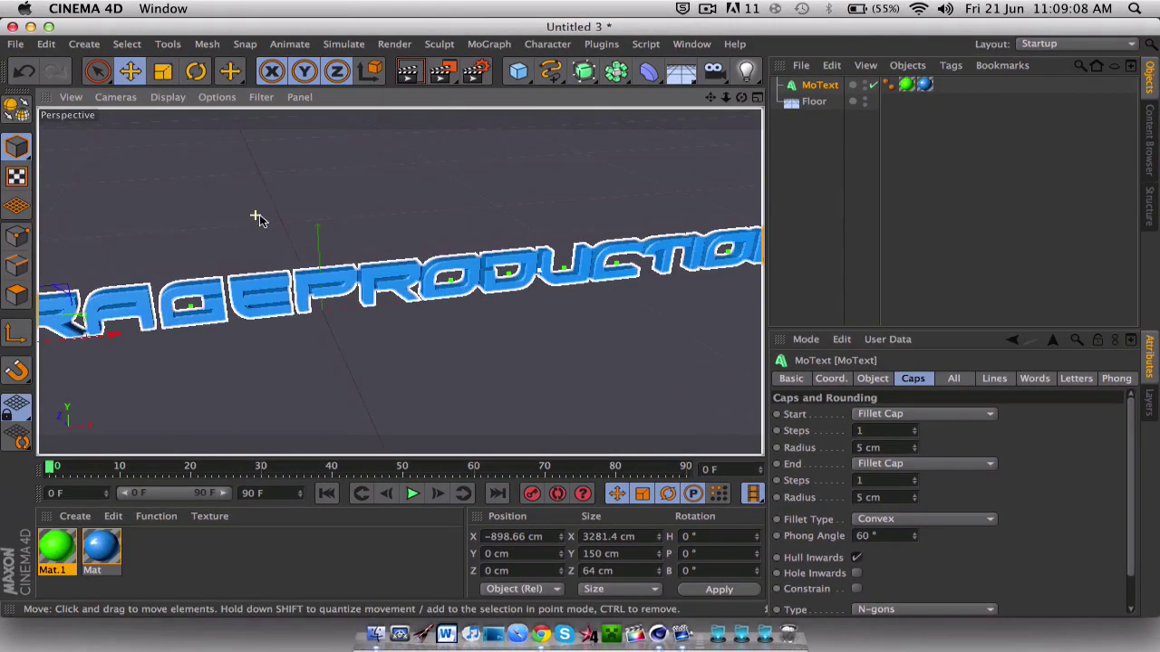
pyautogui.scroll(6, 259, 217)
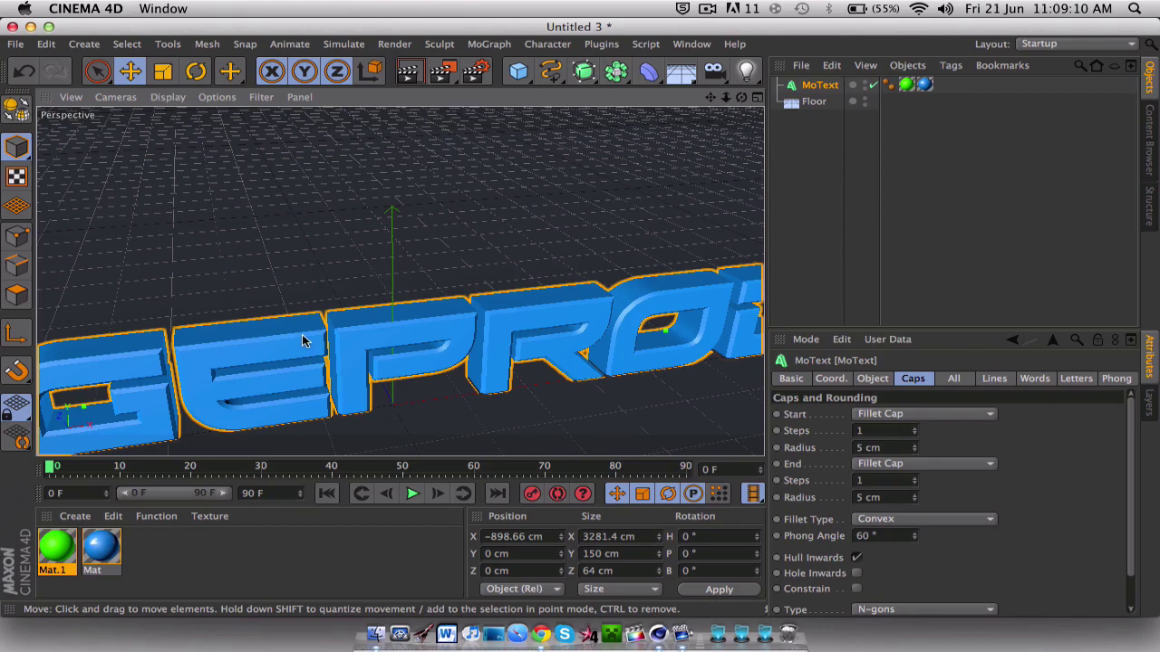
pyautogui.scroll(-7, 321, 326)
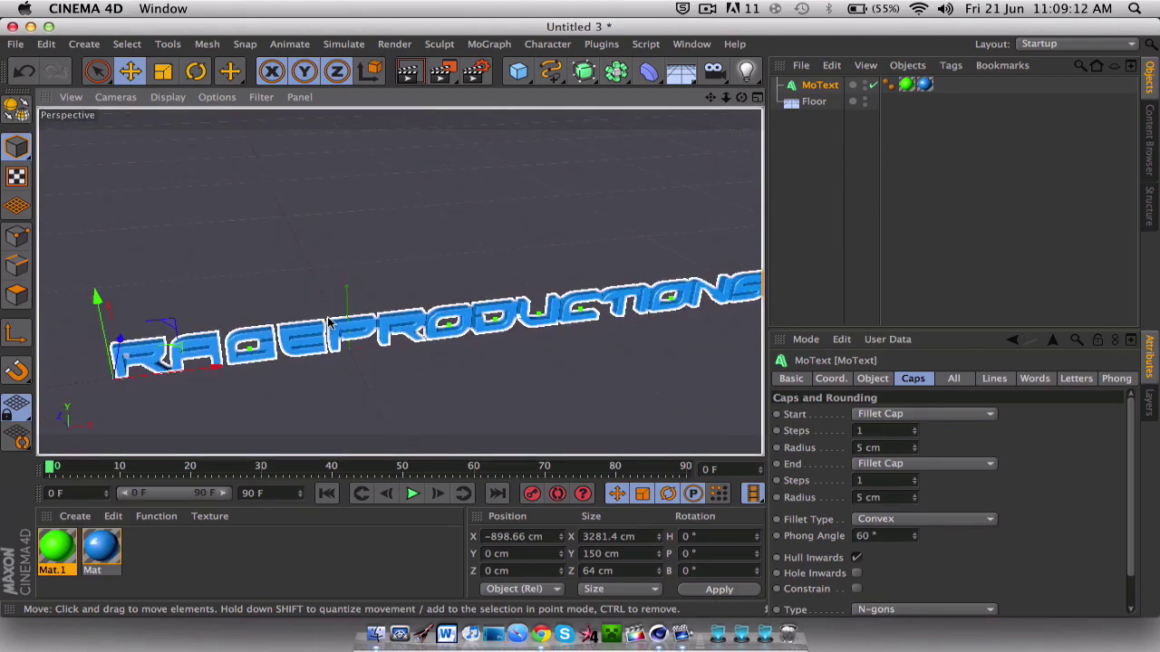
pyautogui.scroll(-3, 330, 324)
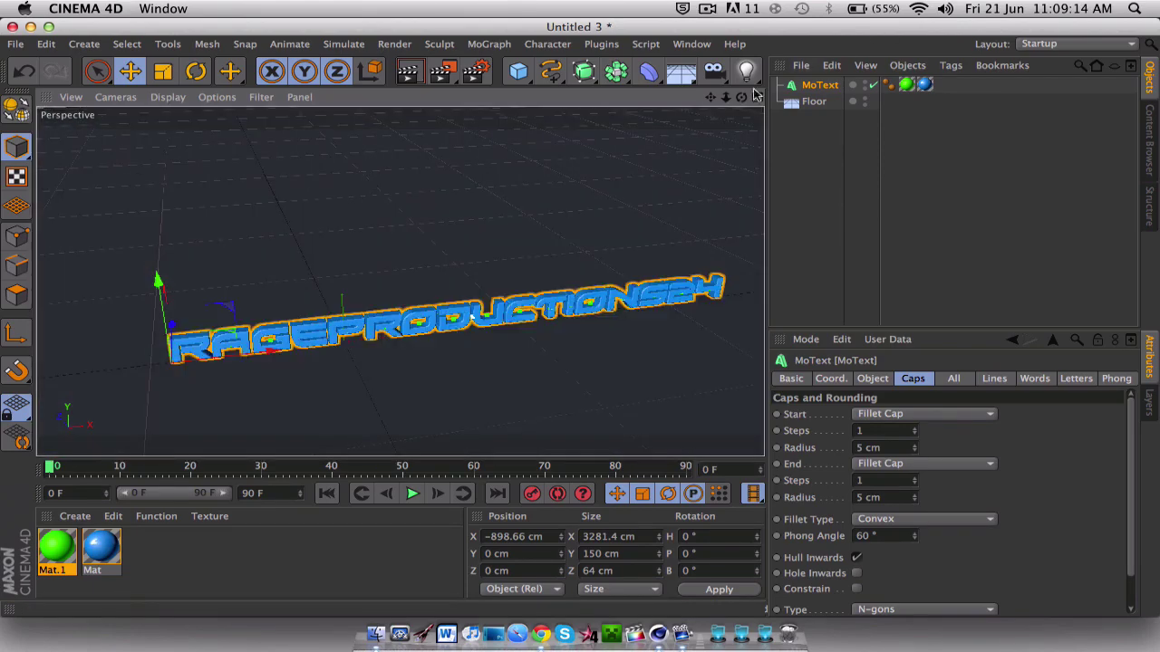
pyautogui.moveTo(711, 97); pyautogui.dragTo(674, 41)
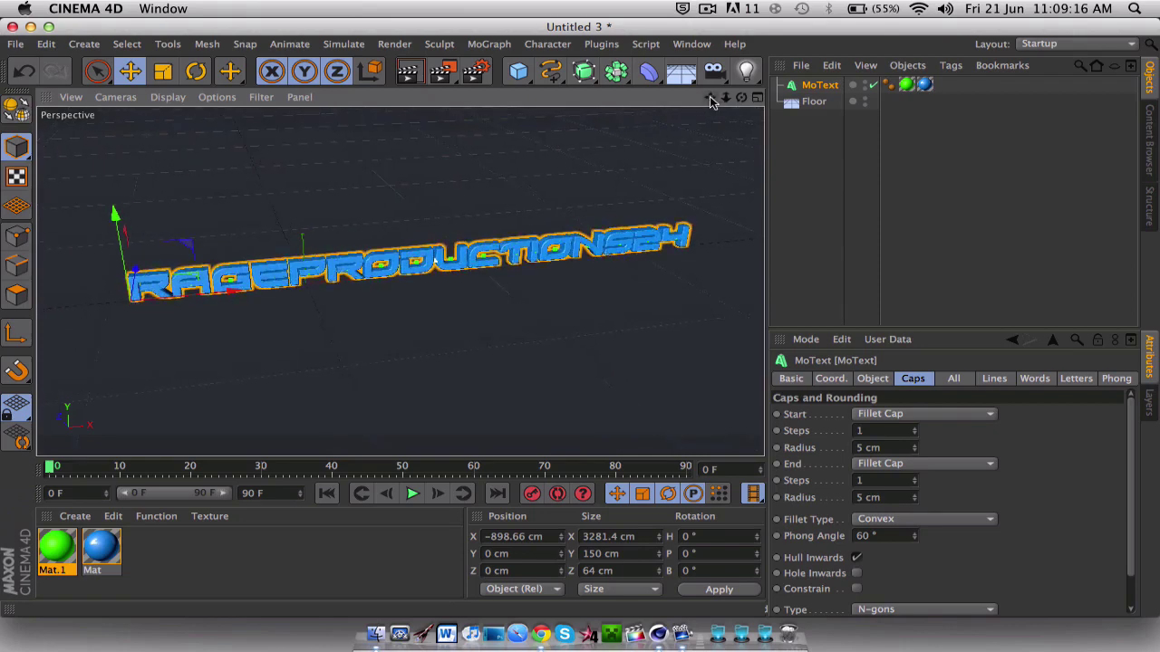
pyautogui.click(409, 71)
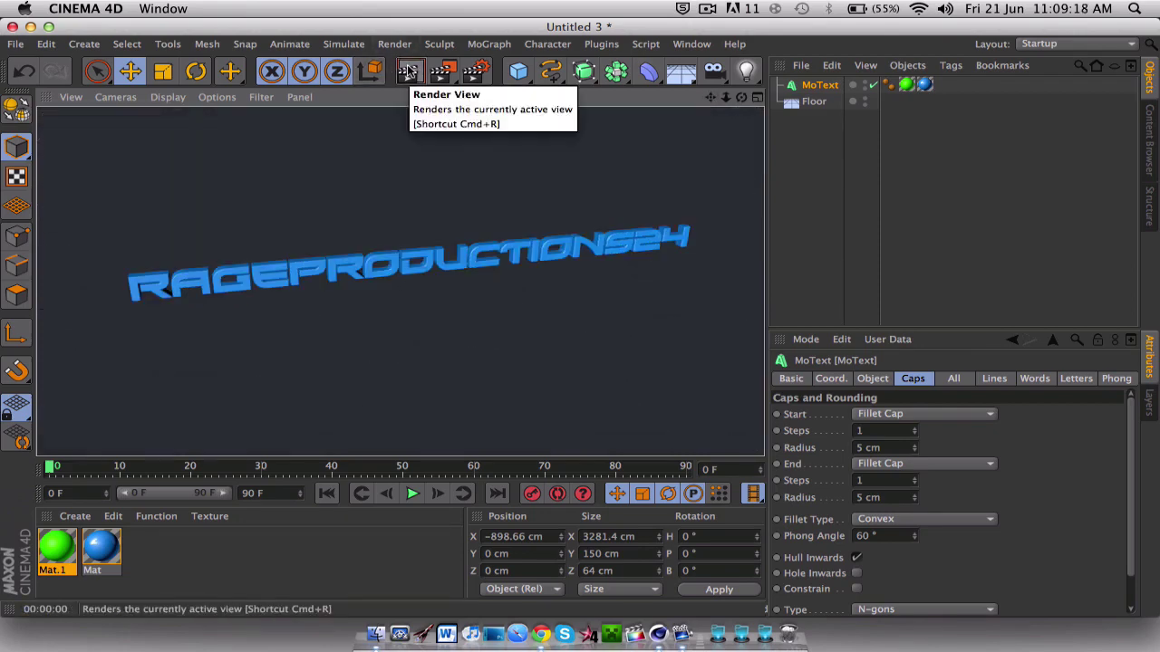
pyautogui.click(395, 327)
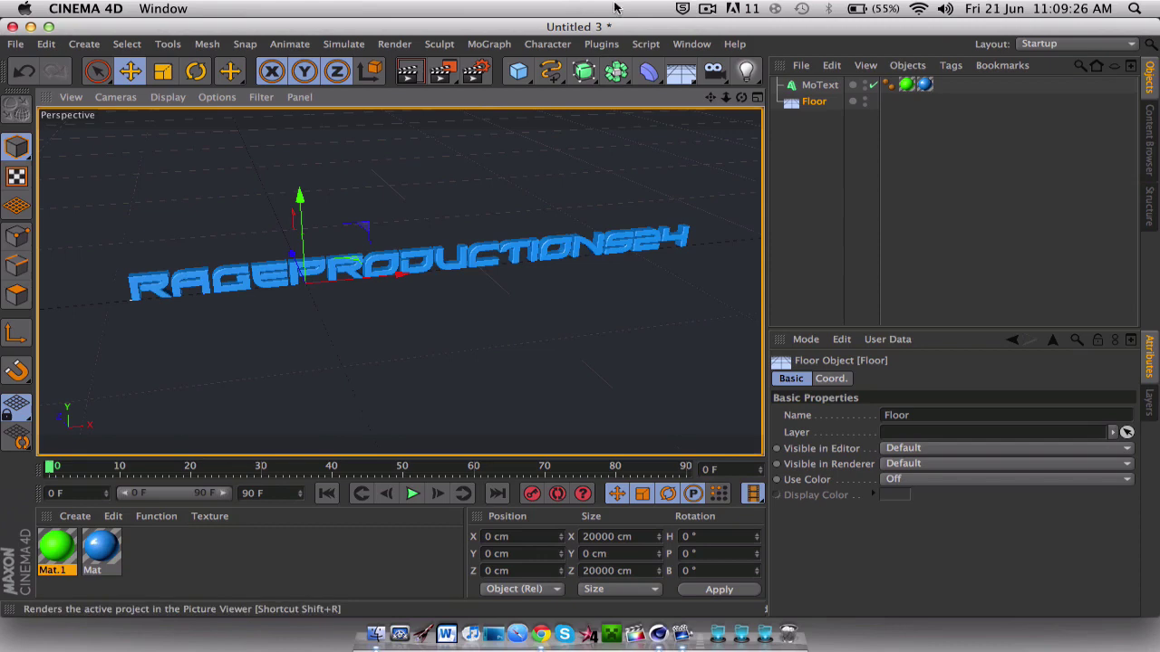
# Break the MoText object into 30 random pieces with the Thrausi plugin and close its window
pyautogui.click(818, 86)
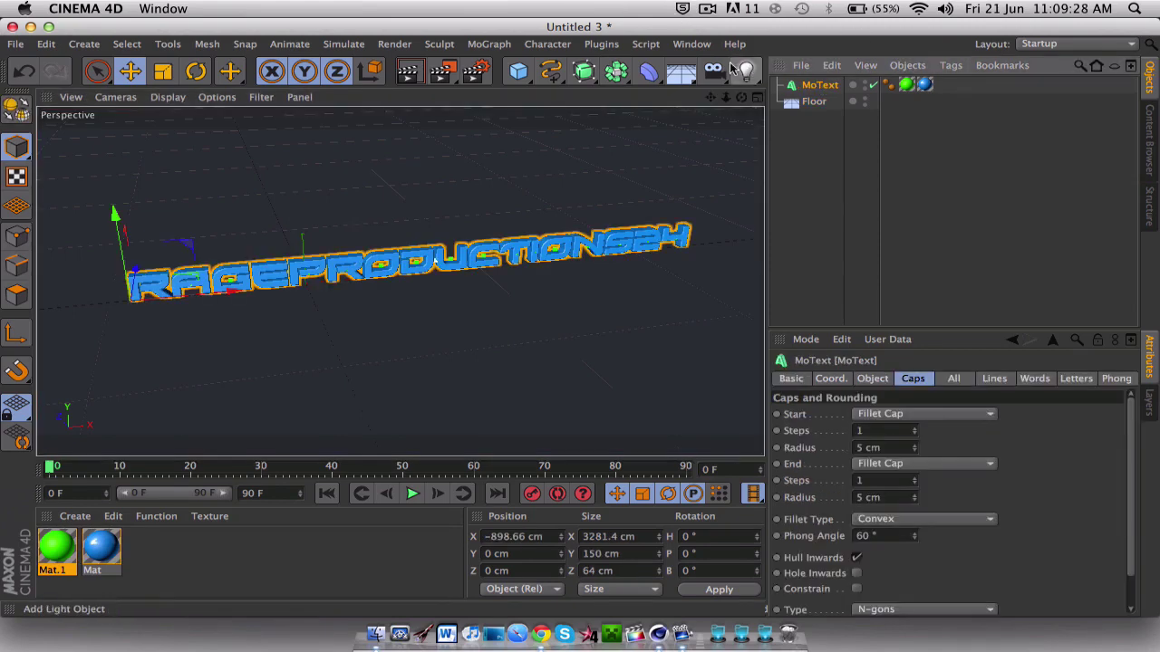
pyautogui.click(598, 45)
pyautogui.moveTo(612, 98)
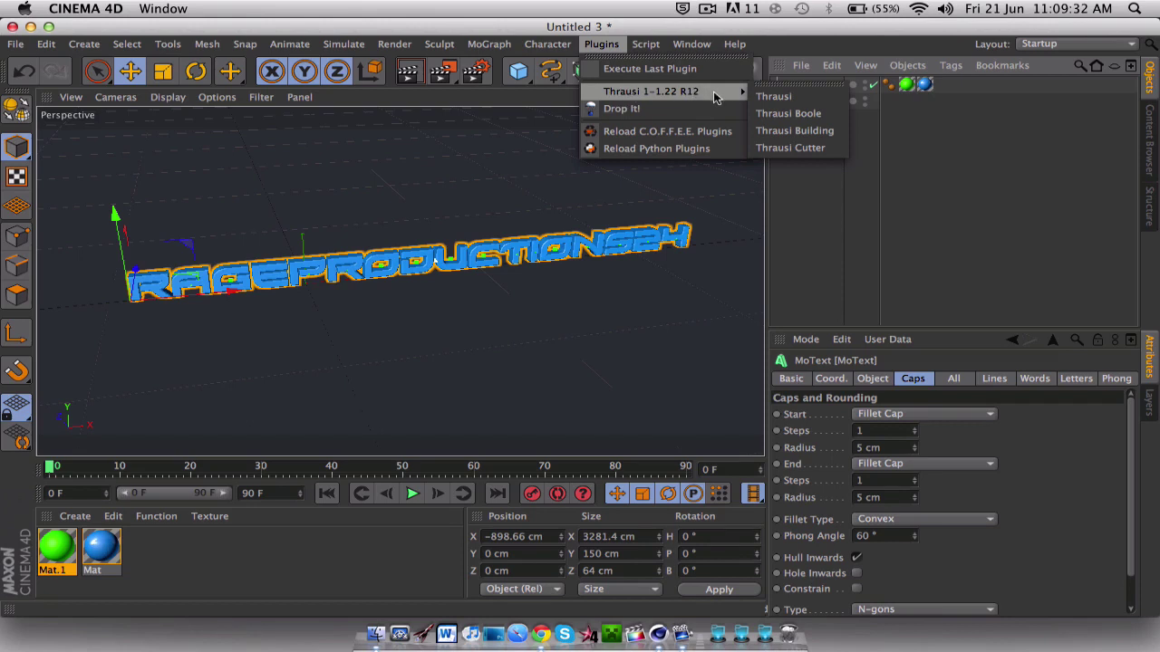
pyautogui.click(810, 96)
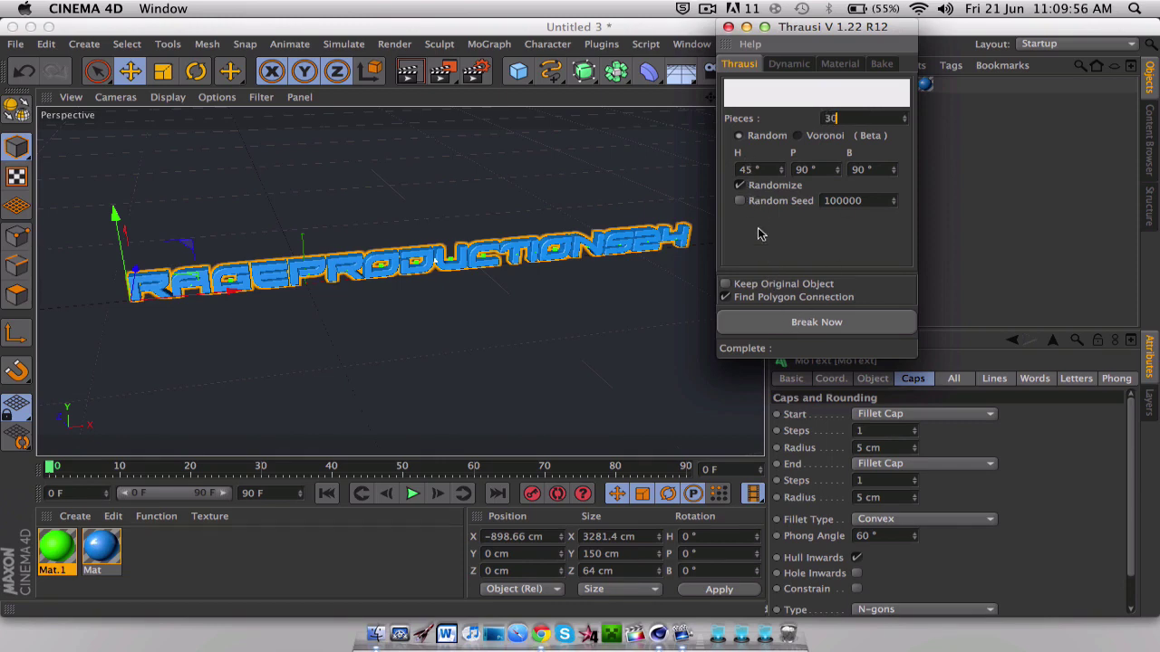
pyautogui.click(777, 319)
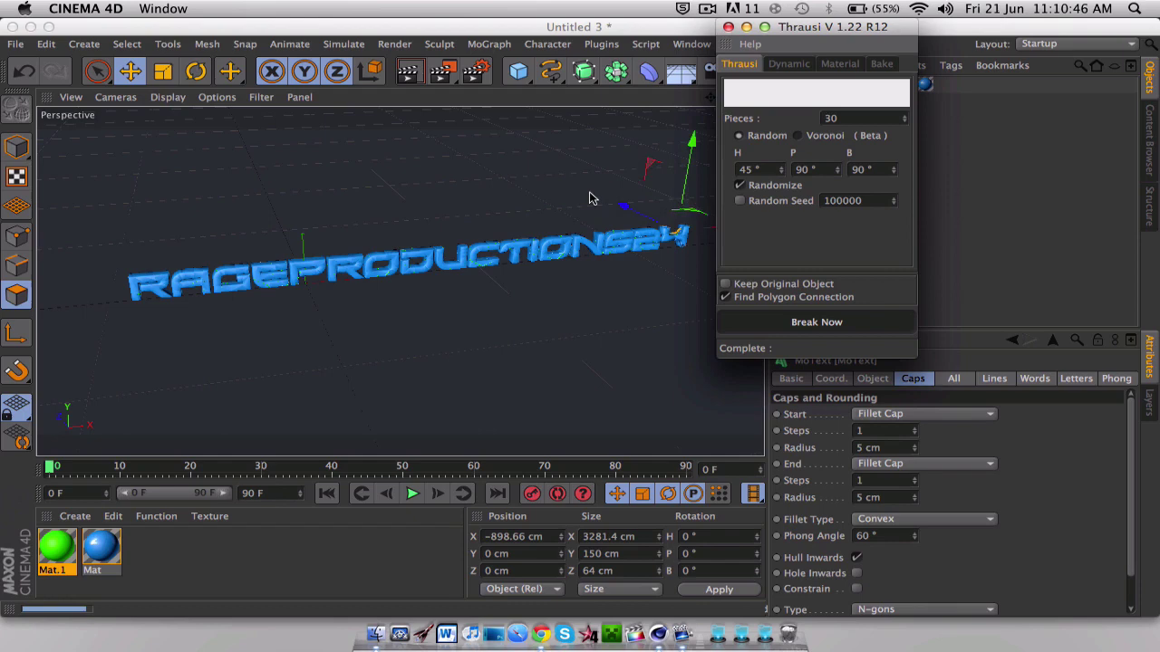
pyautogui.click(729, 27)
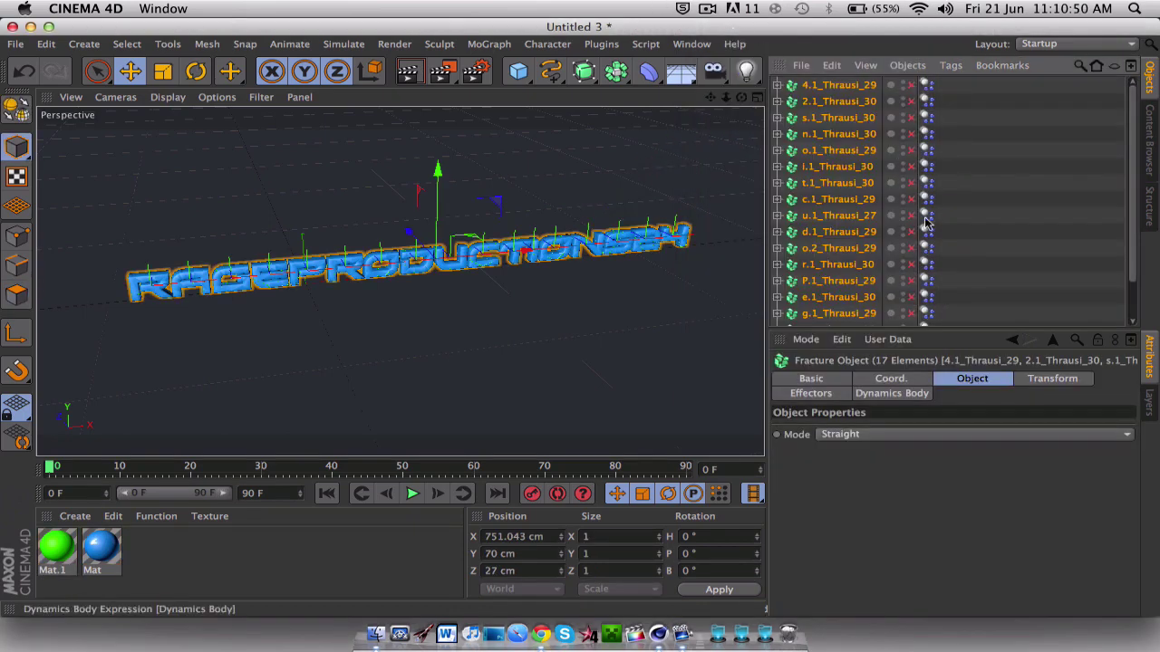
# Add a Random effector to all the selected Thrausi fracture objects
pyautogui.scroll(3, 953, 273)
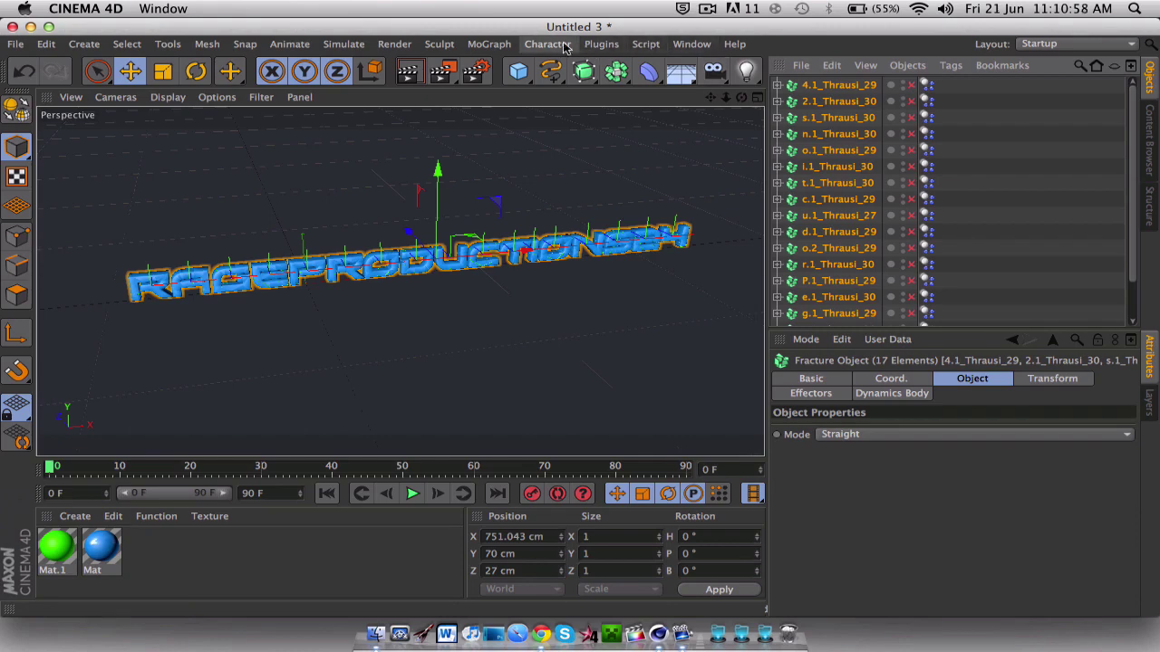
pyautogui.click(487, 47)
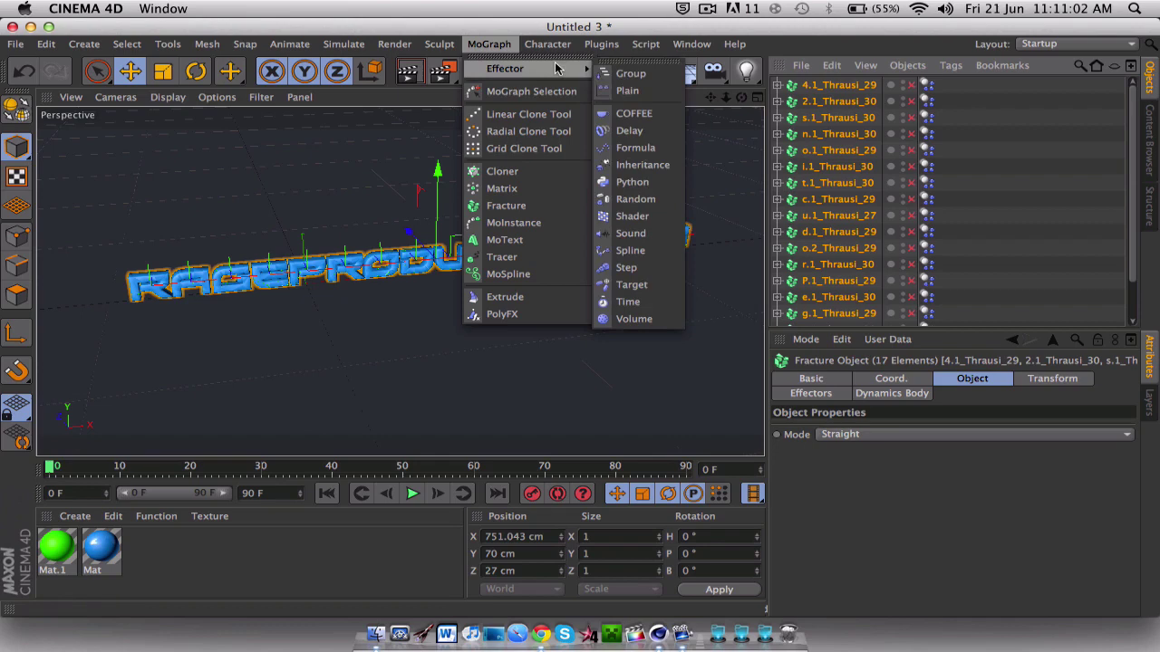
pyautogui.click(635, 198)
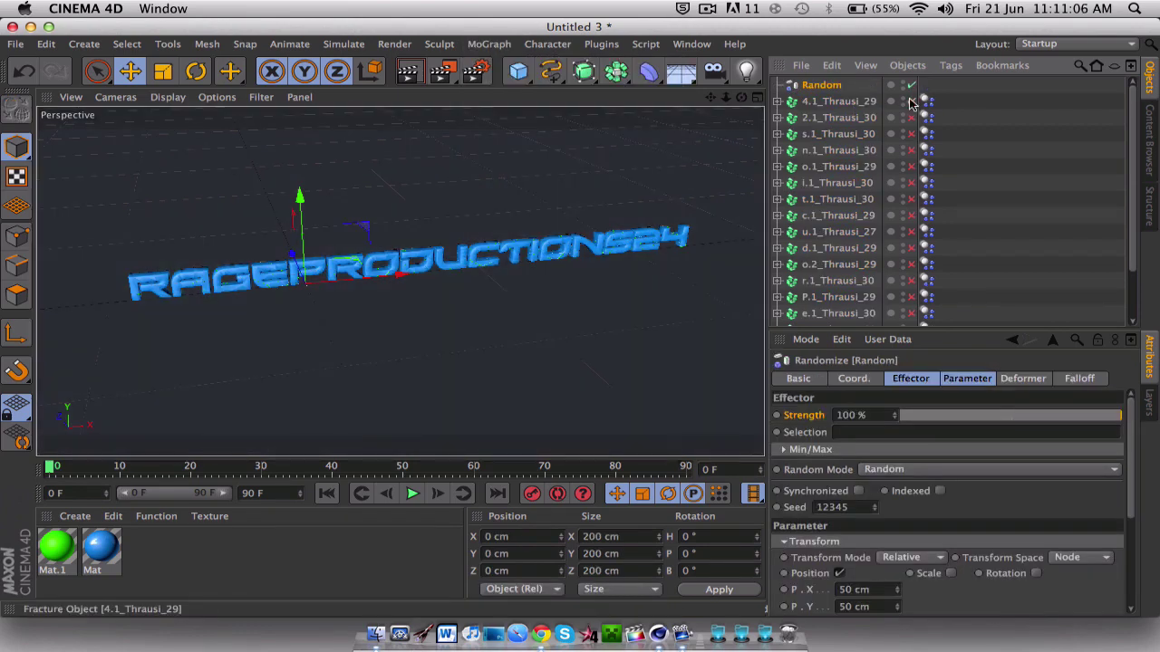
# Enable every letter's Thrausi fracture object, from 4.1_Thrausi_29 down to R.1_Thrausi_30
pyautogui.click(911, 101)
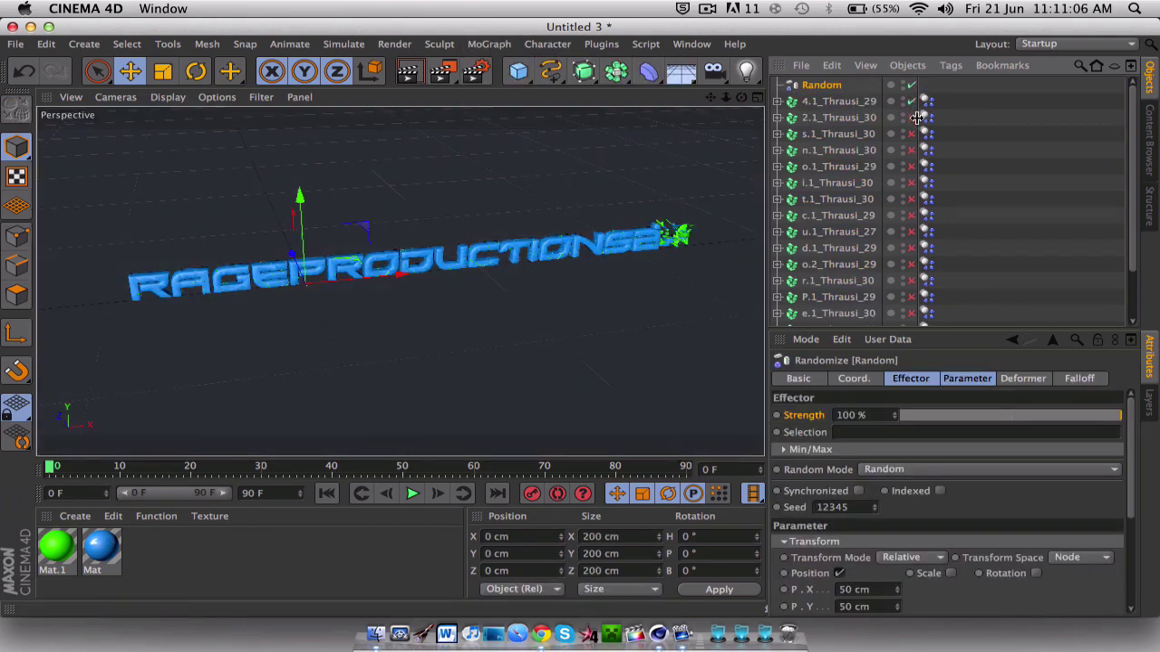
pyautogui.click(911, 118)
pyautogui.click(911, 134)
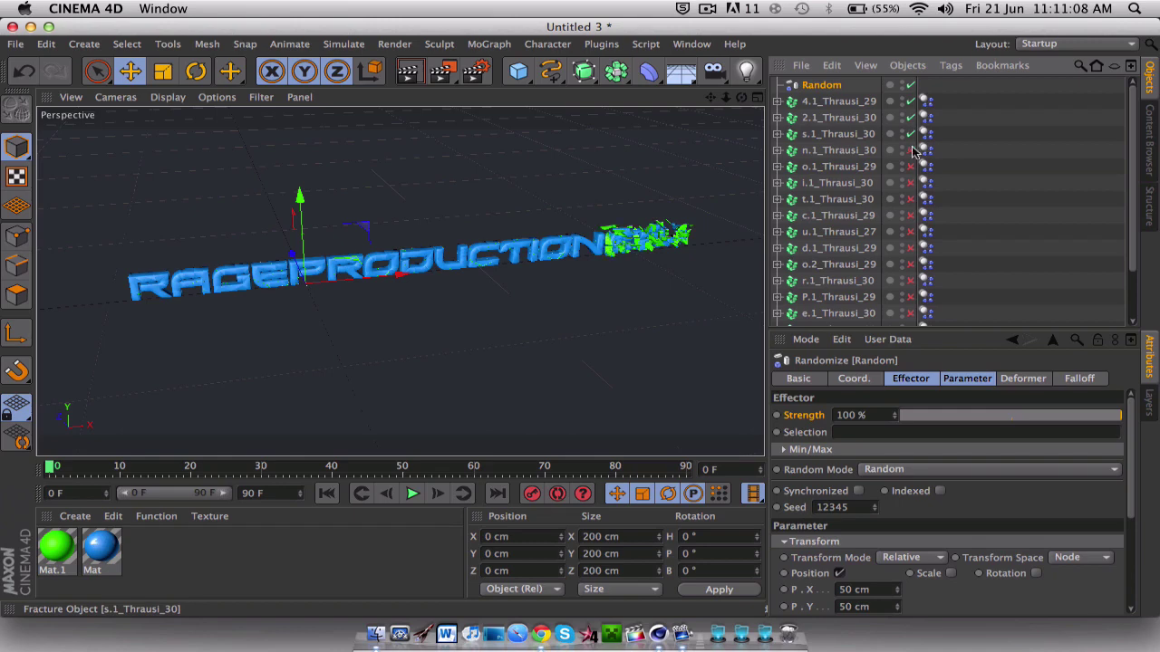
pyautogui.click(911, 151)
pyautogui.click(910, 167)
pyautogui.click(910, 183)
pyautogui.click(911, 200)
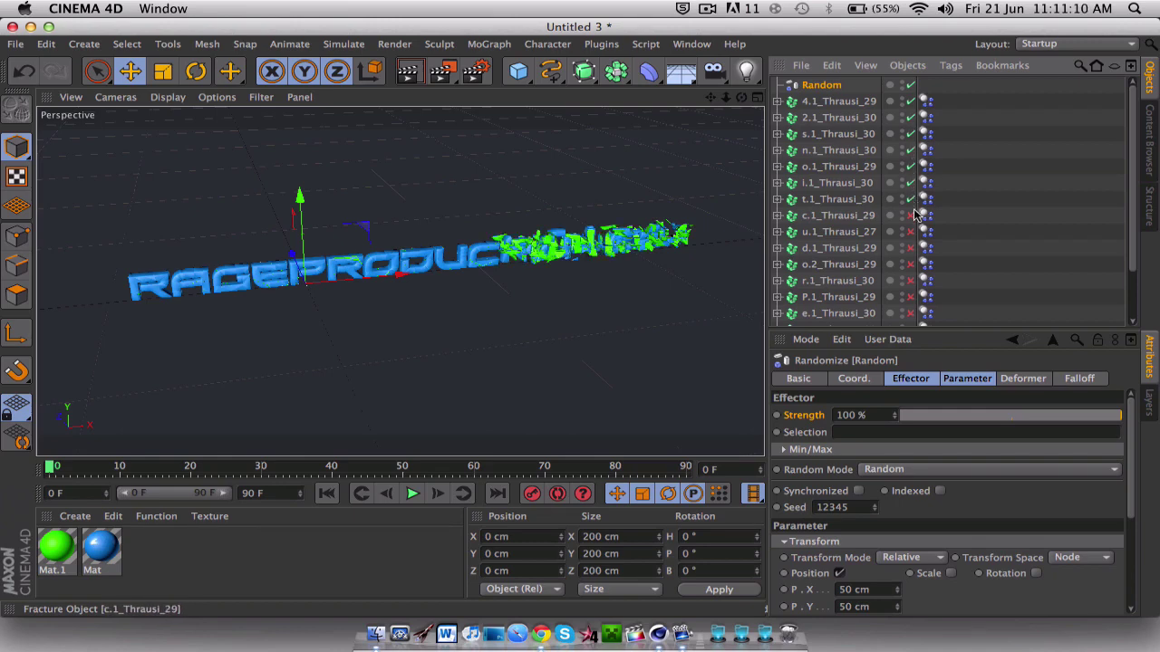
pyautogui.click(911, 215)
pyautogui.click(910, 232)
pyautogui.click(911, 248)
pyautogui.click(910, 265)
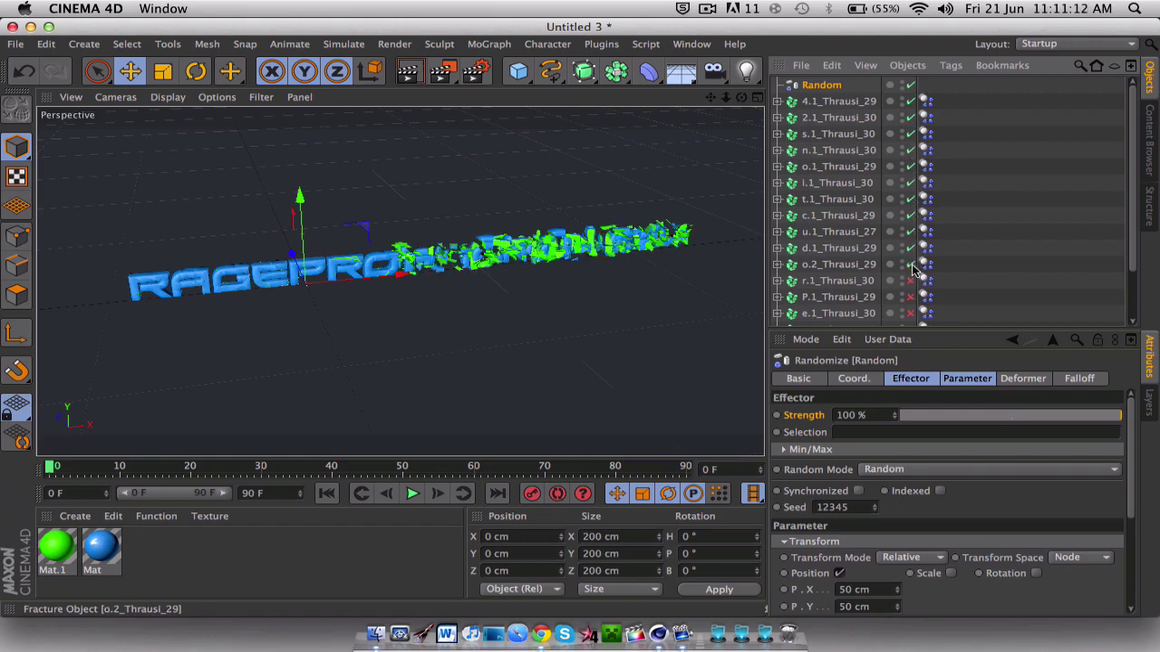
pyautogui.click(910, 281)
pyautogui.click(911, 297)
pyautogui.click(910, 313)
pyautogui.scroll(-2, 924, 290)
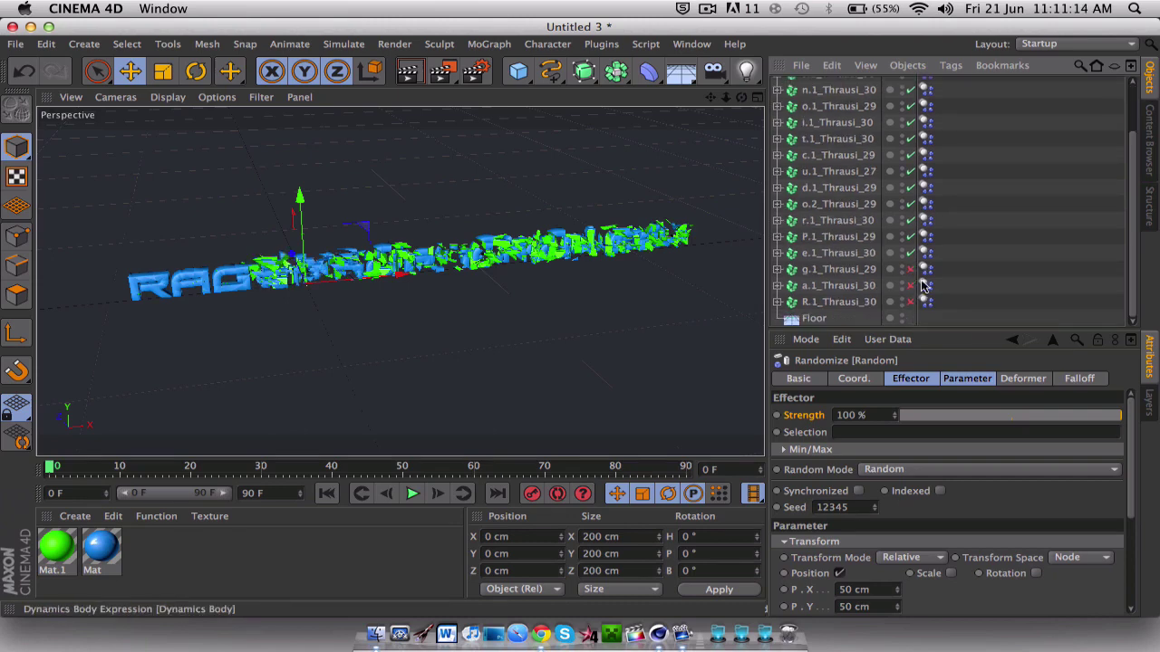
pyautogui.click(911, 269)
pyautogui.click(910, 286)
pyautogui.click(911, 301)
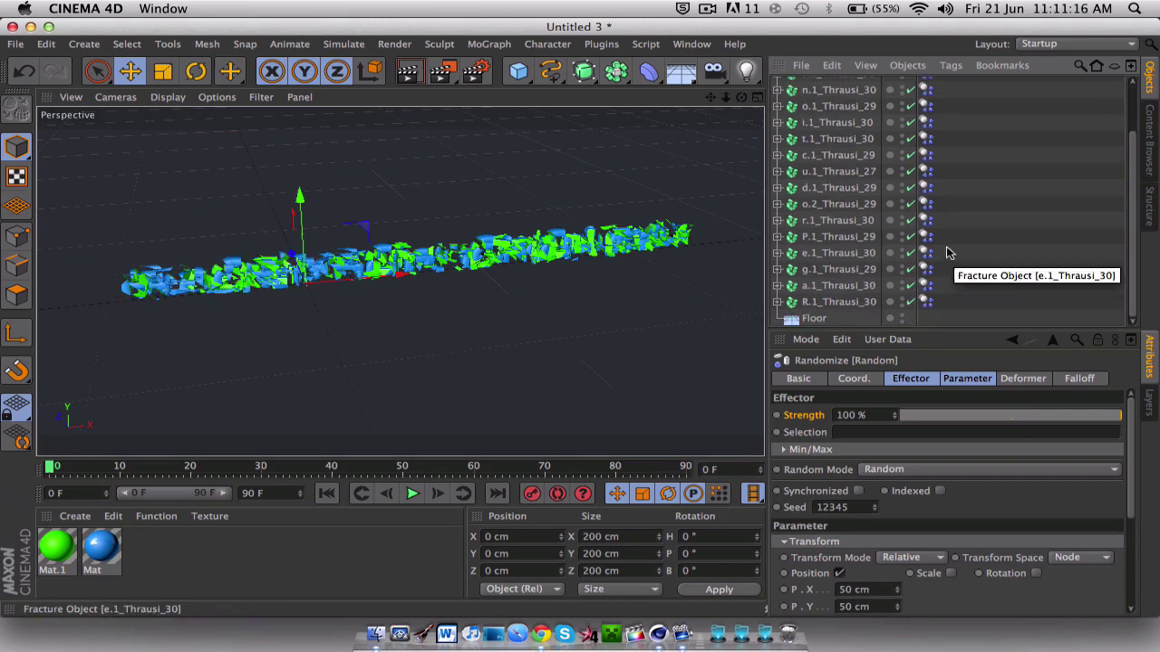
# Reduce the Random effector's strength to 18% and further to 10%, checking the cracks in the letters up close
pyautogui.scroll(3, 858, 183)
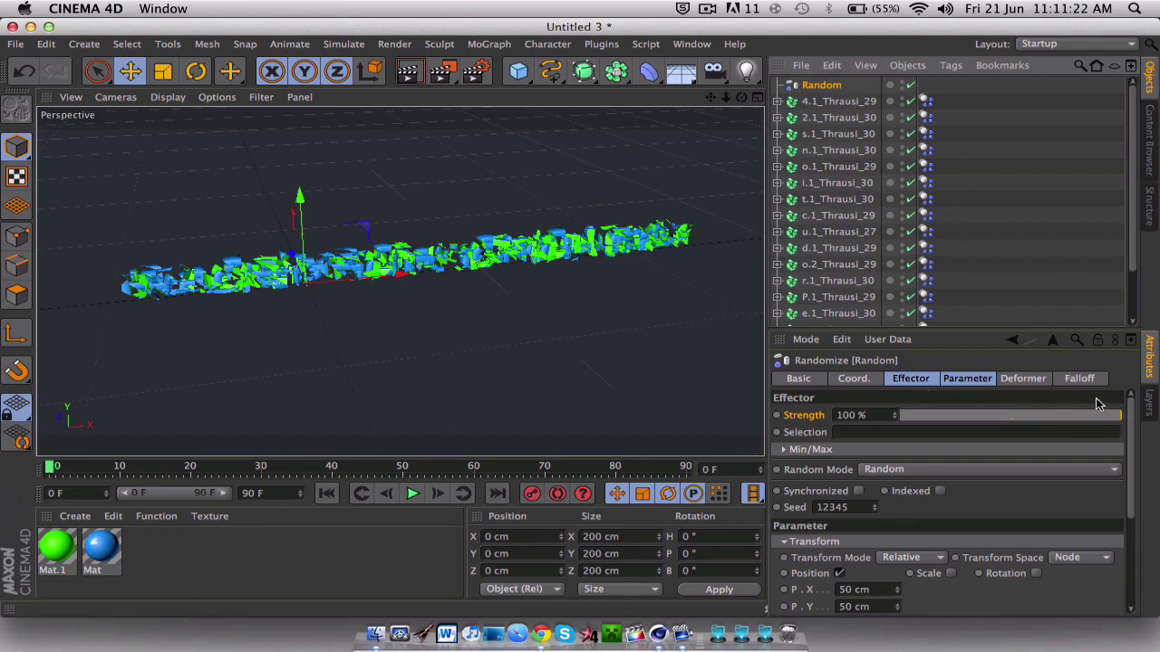
pyautogui.moveTo(1102, 422); pyautogui.dragTo(949, 415)
pyautogui.scroll(6, 492, 279)
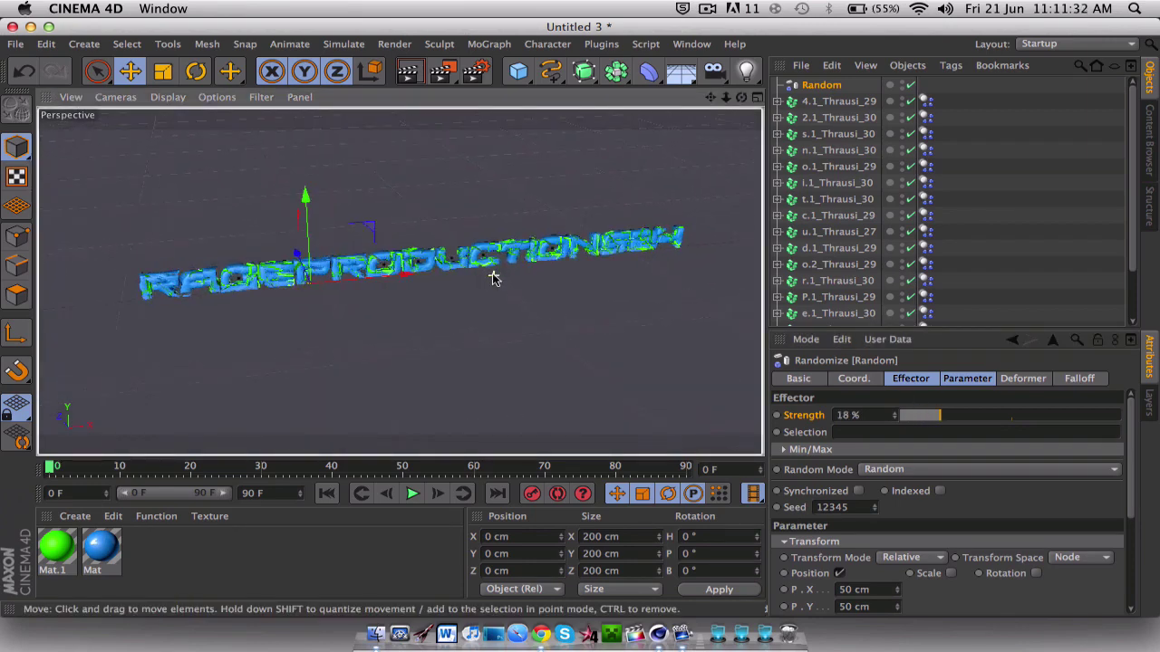
pyautogui.scroll(3, 493, 281)
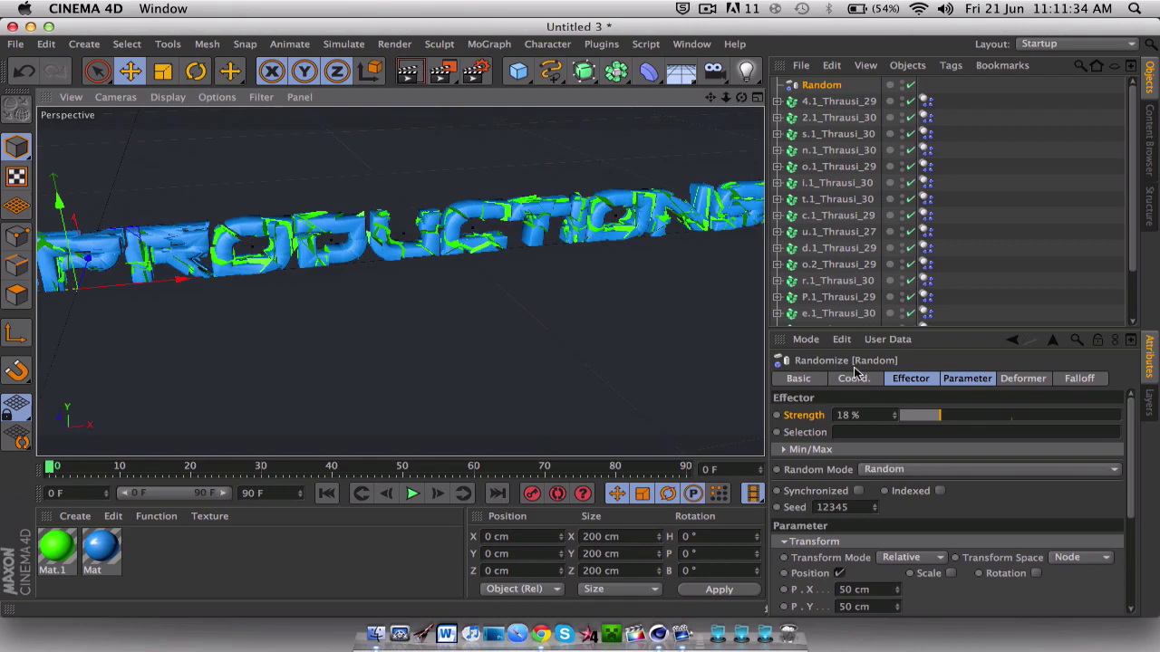
pyautogui.moveTo(929, 420); pyautogui.dragTo(924, 420)
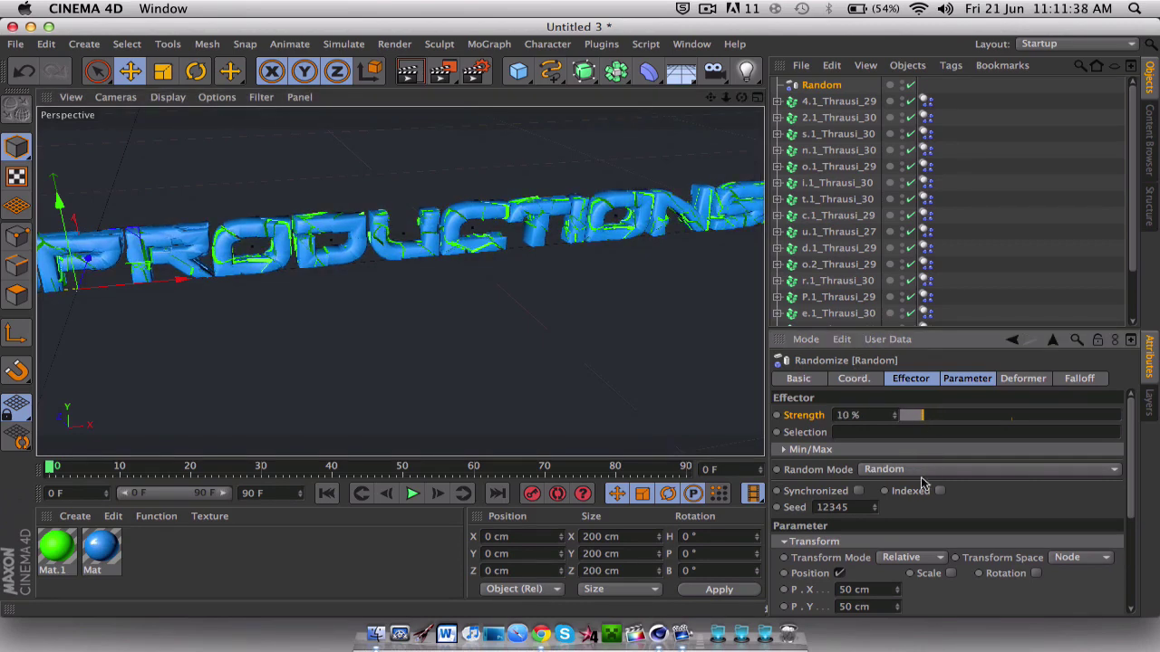
# Set the Random effector's seed to 12349
pyautogui.click(877, 504)
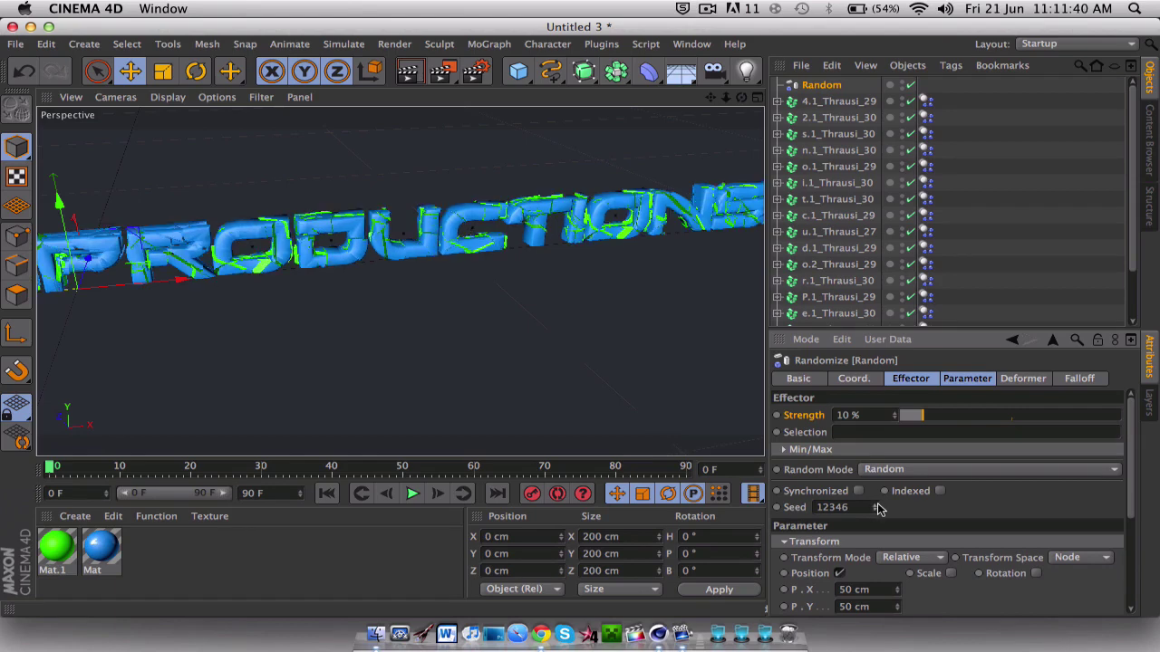
pyautogui.click(876, 504)
pyautogui.click(876, 505)
pyautogui.click(876, 505)
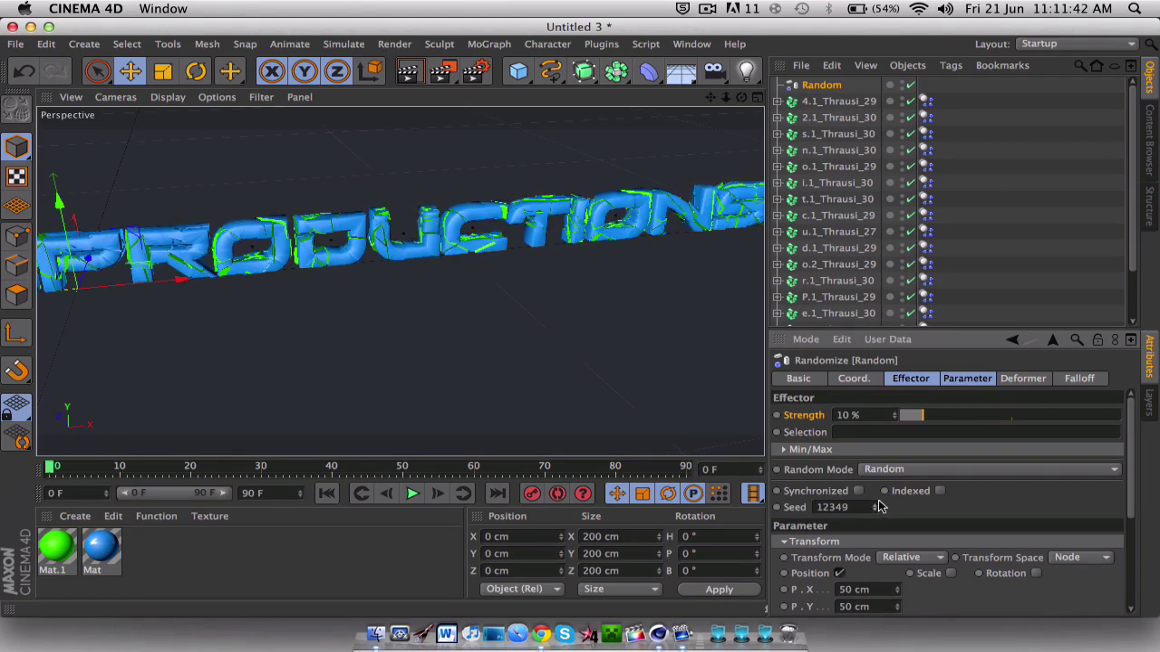
# Set the Random effector's strength to 0% and look through its remaining parameters
pyautogui.moveTo(921, 417); pyautogui.dragTo(888, 419)
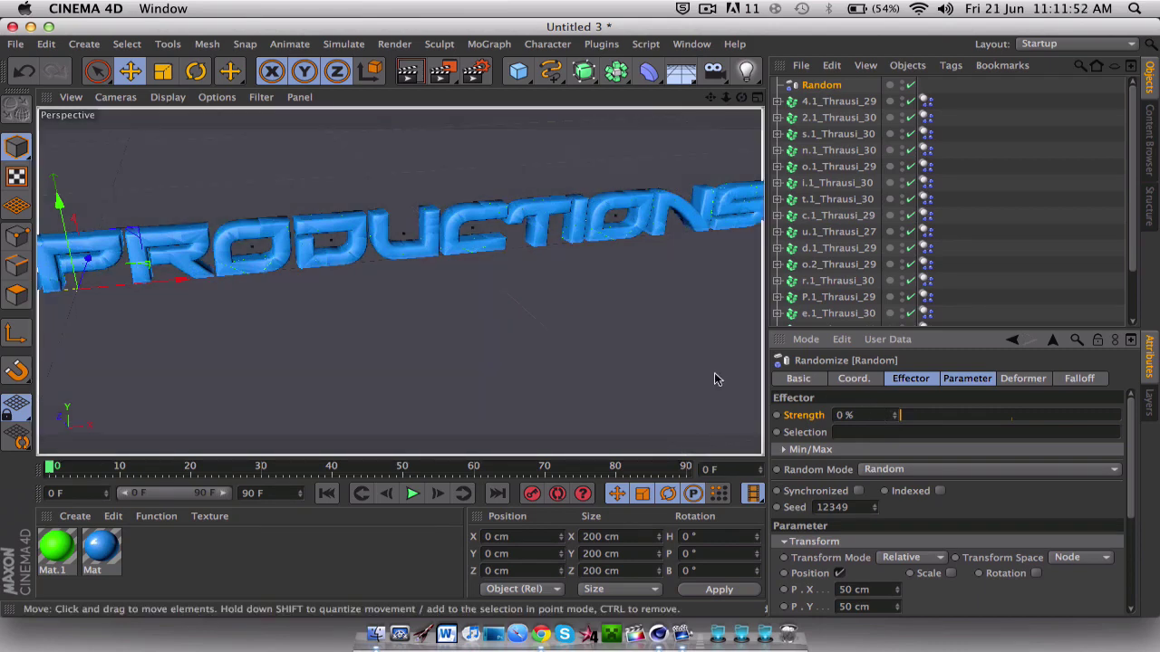
pyautogui.scroll(-5, 961, 496)
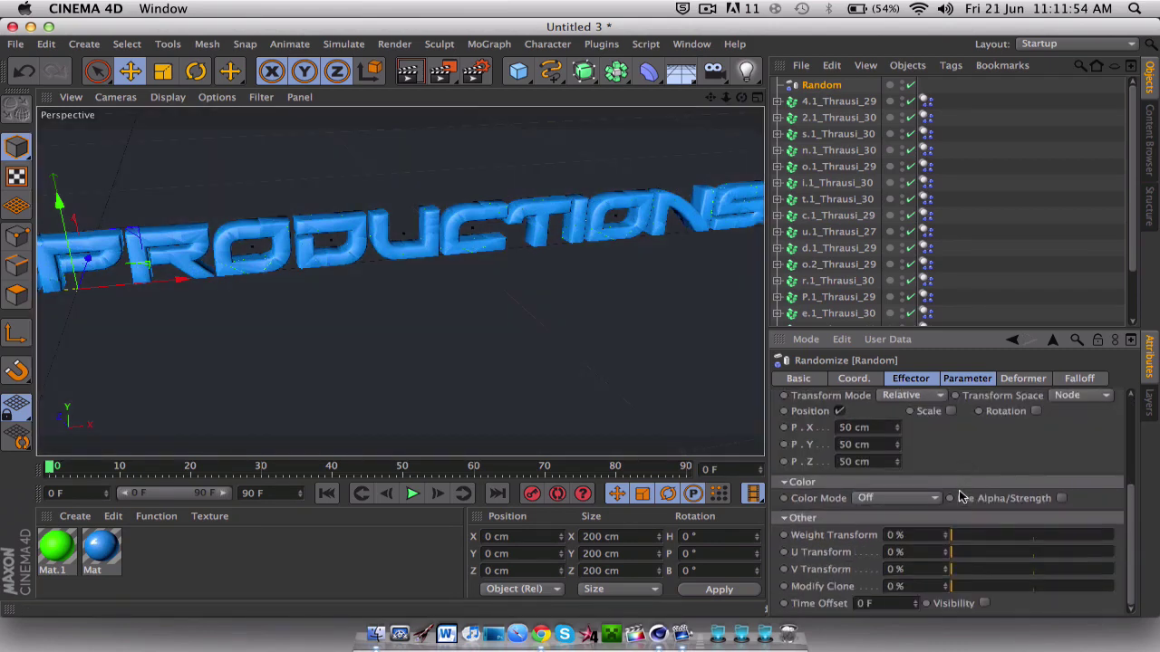
pyautogui.scroll(6, 961, 496)
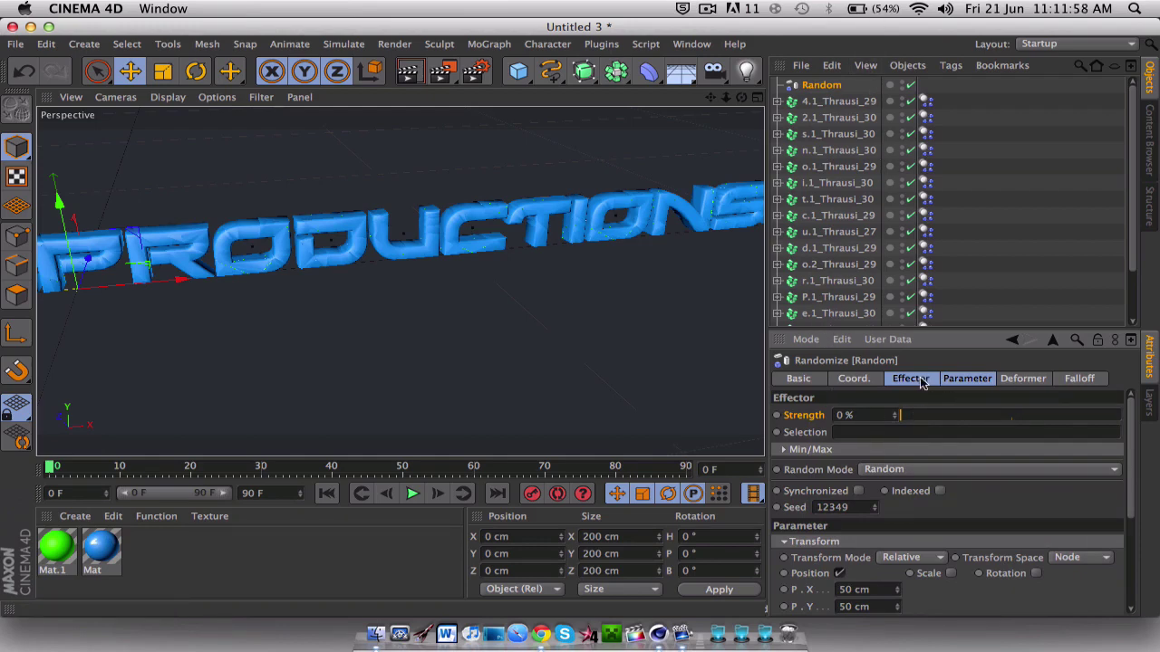
# Set the dynamics trigger to On Collision for all 17 letter fracture objects, from 4.1_Thrausi_29 through R.1_Thrausi_30
pyautogui.click(836, 101)
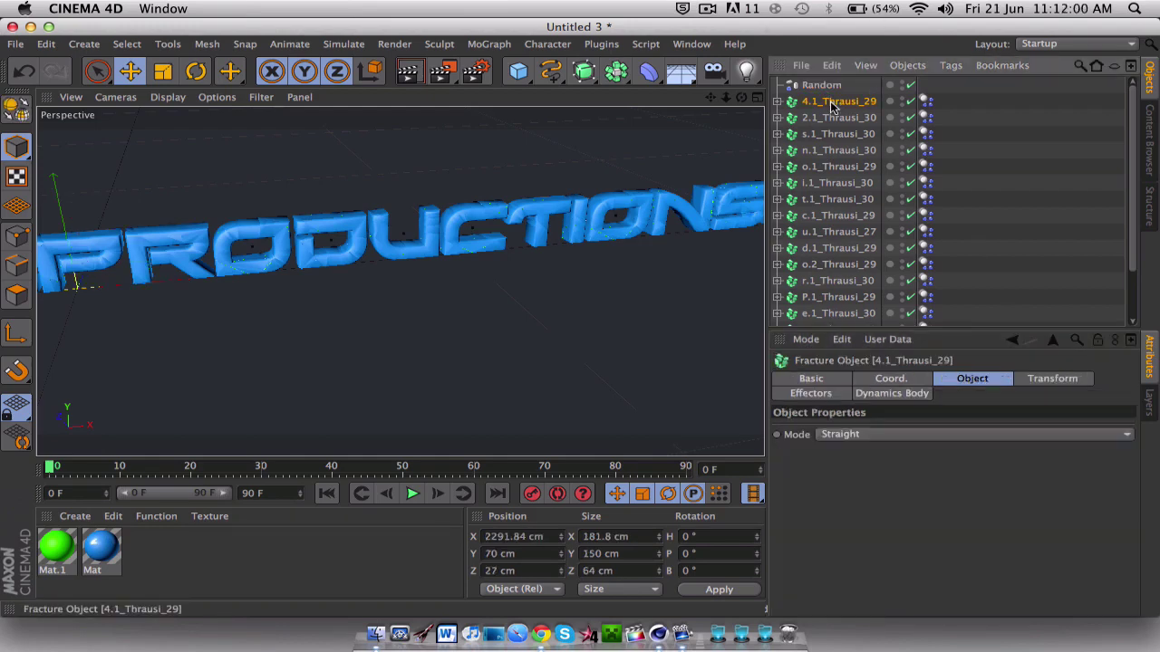
pyautogui.scroll(-3, 852, 145)
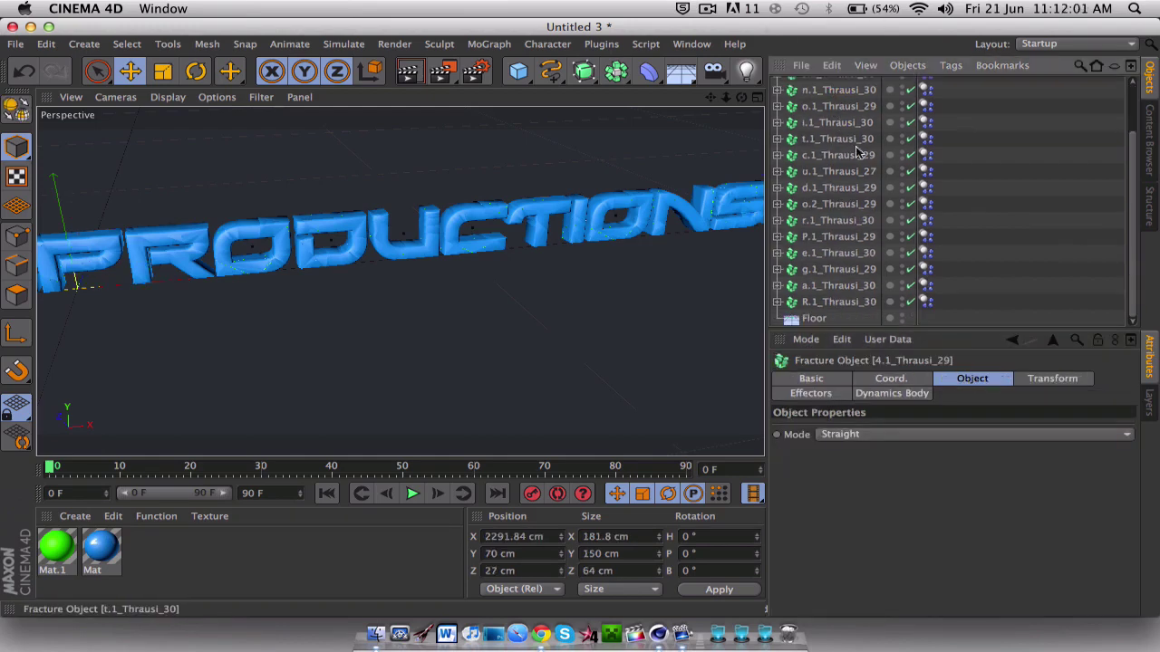
pyautogui.keyDown('shift'); pyautogui.click(838, 302); pyautogui.keyUp('shift')
pyautogui.click(892, 378)
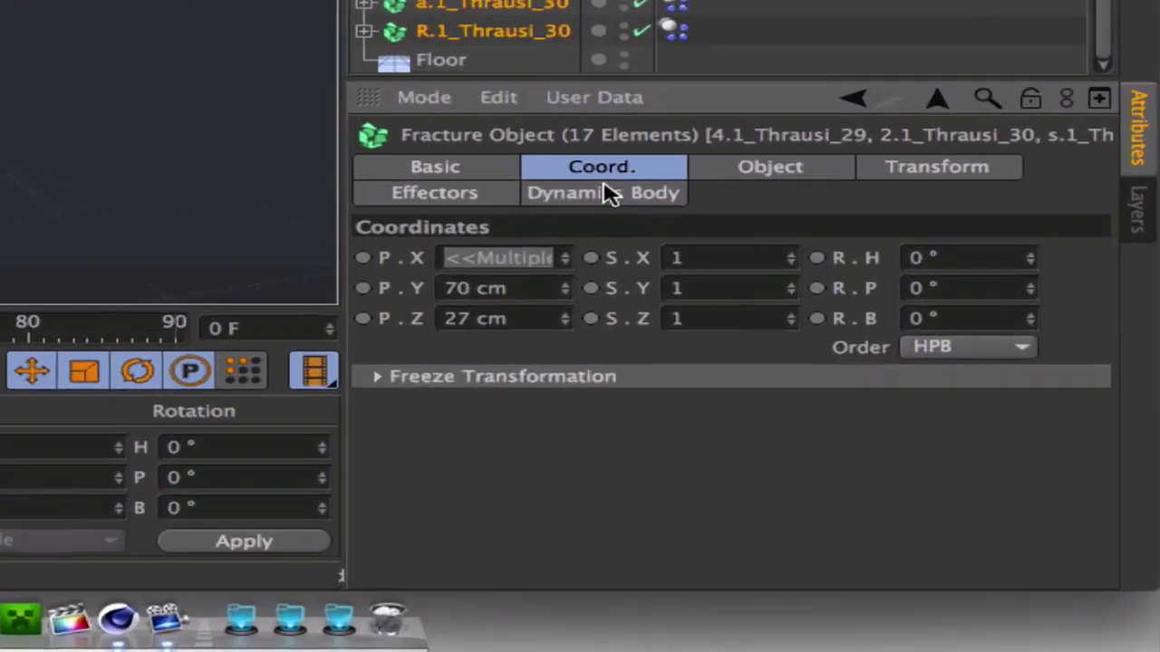
pyautogui.click(895, 394)
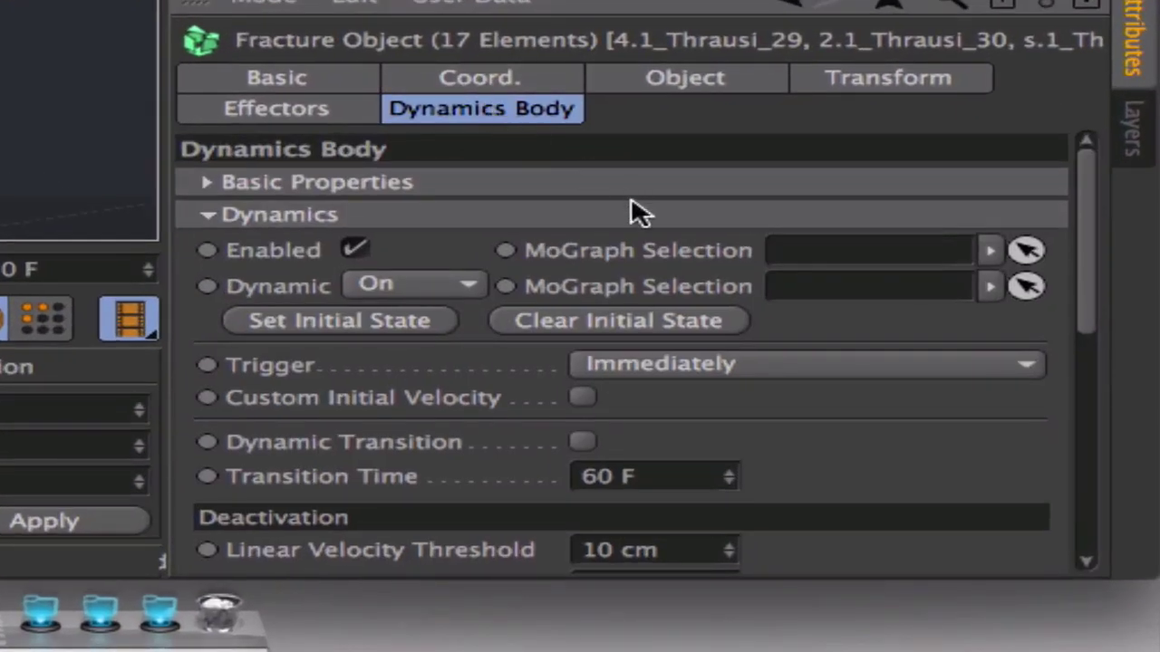
pyautogui.scroll(-1, 664, 326)
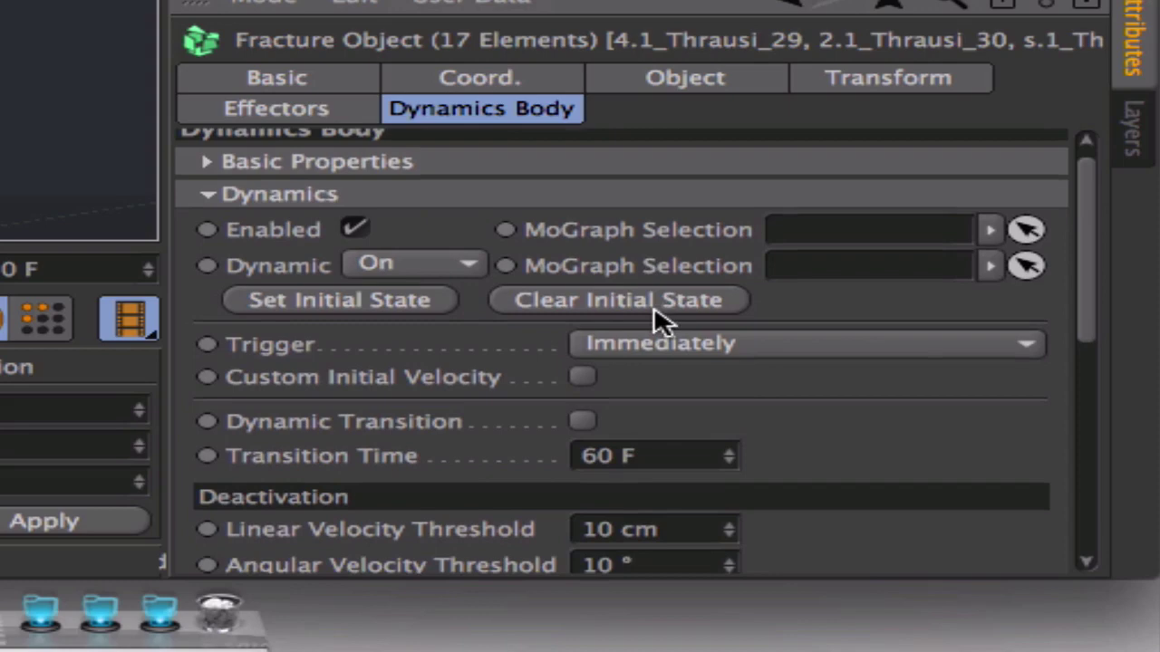
pyautogui.click(667, 333)
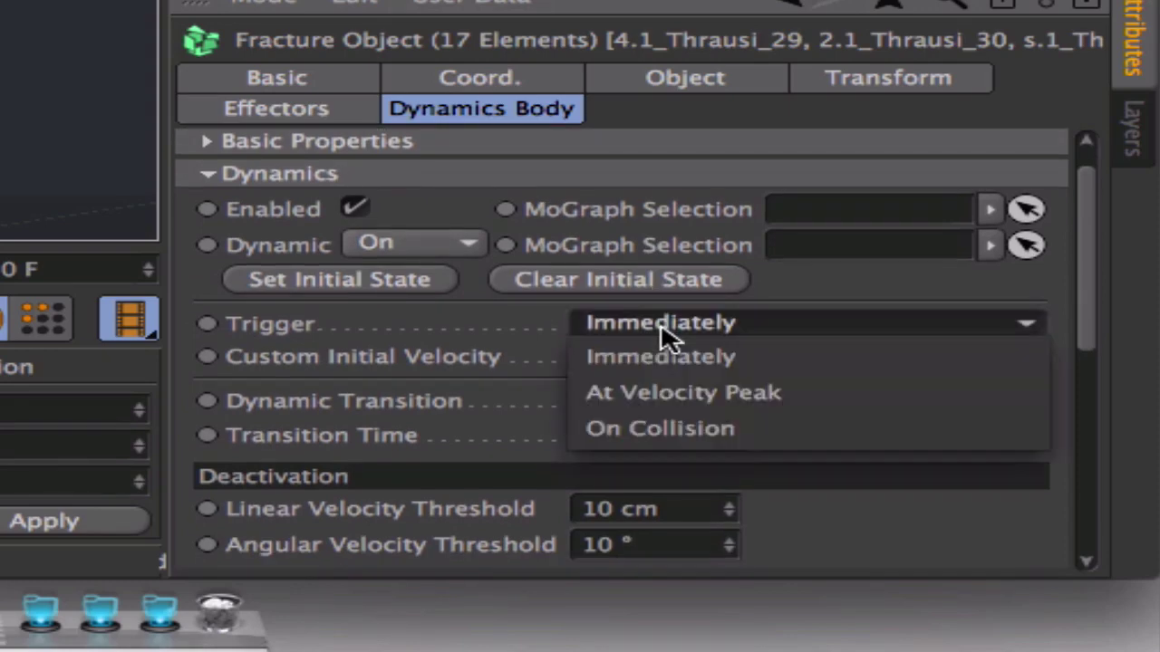
pyautogui.click(761, 439)
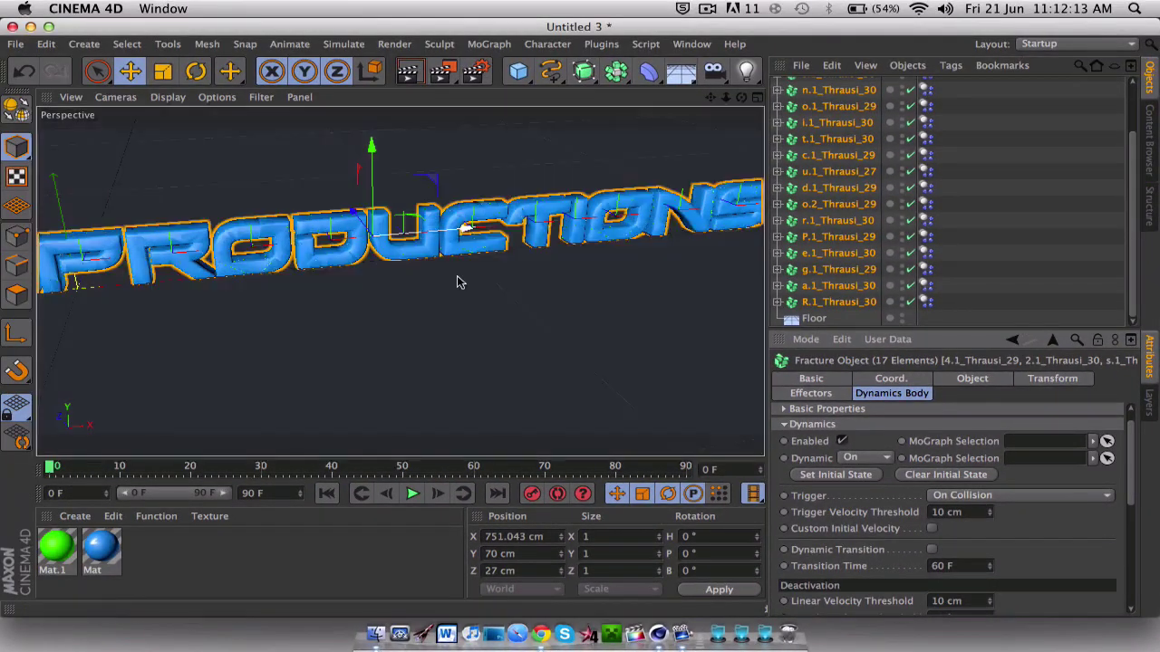
pyautogui.click(457, 281)
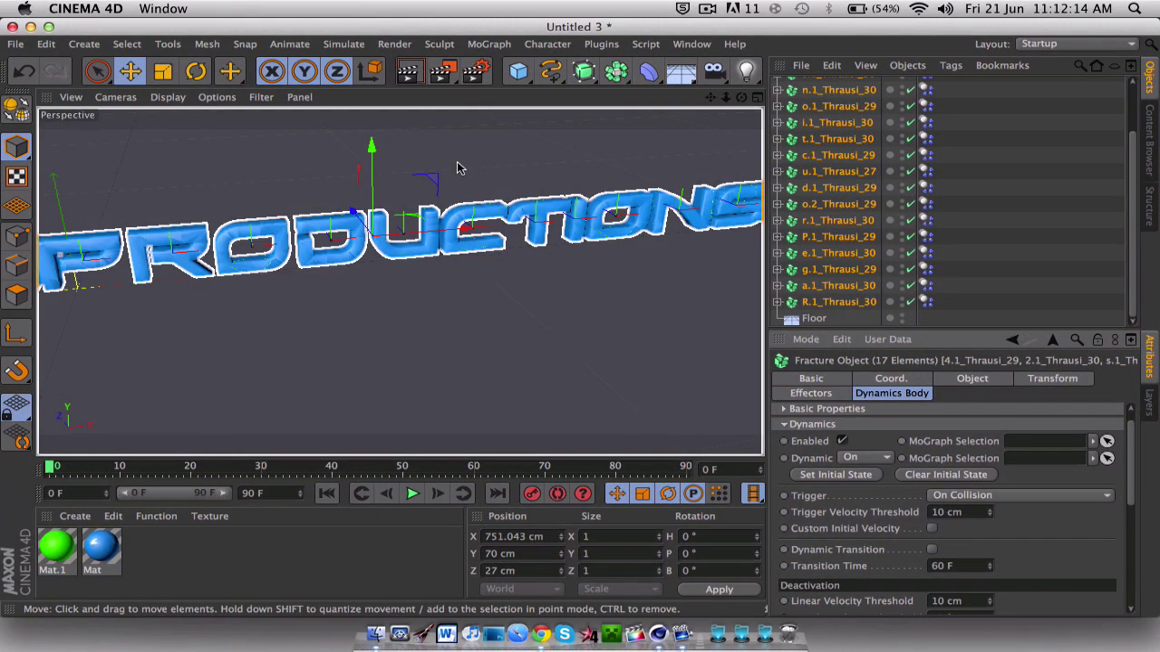
pyautogui.scroll(3, 436, 161)
pyautogui.scroll(-8, 435, 162)
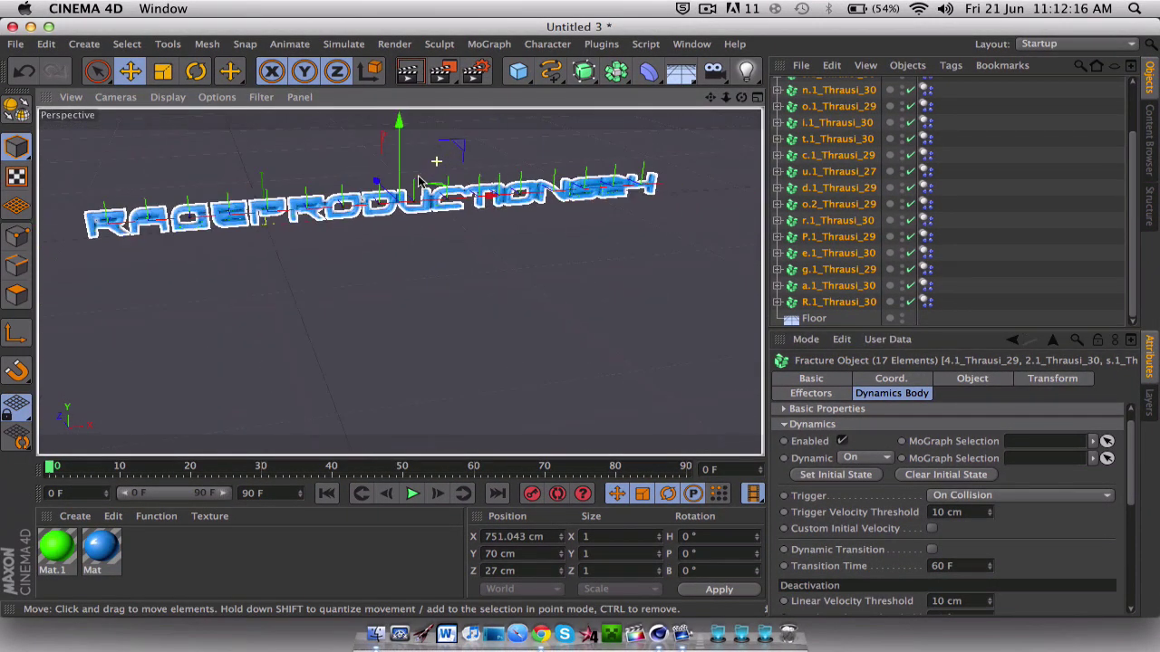
pyautogui.moveTo(485, 330); pyautogui.dragTo(481, 301)
pyautogui.press('super+z')
# Add a Collider Body simulation tag to the Floor object
pyautogui.keyDown('alt'); pyautogui.moveTo(448, 297); pyautogui.dragTo(430, 257); pyautogui.keyUp('alt')
pyautogui.scroll(3, 434, 247)
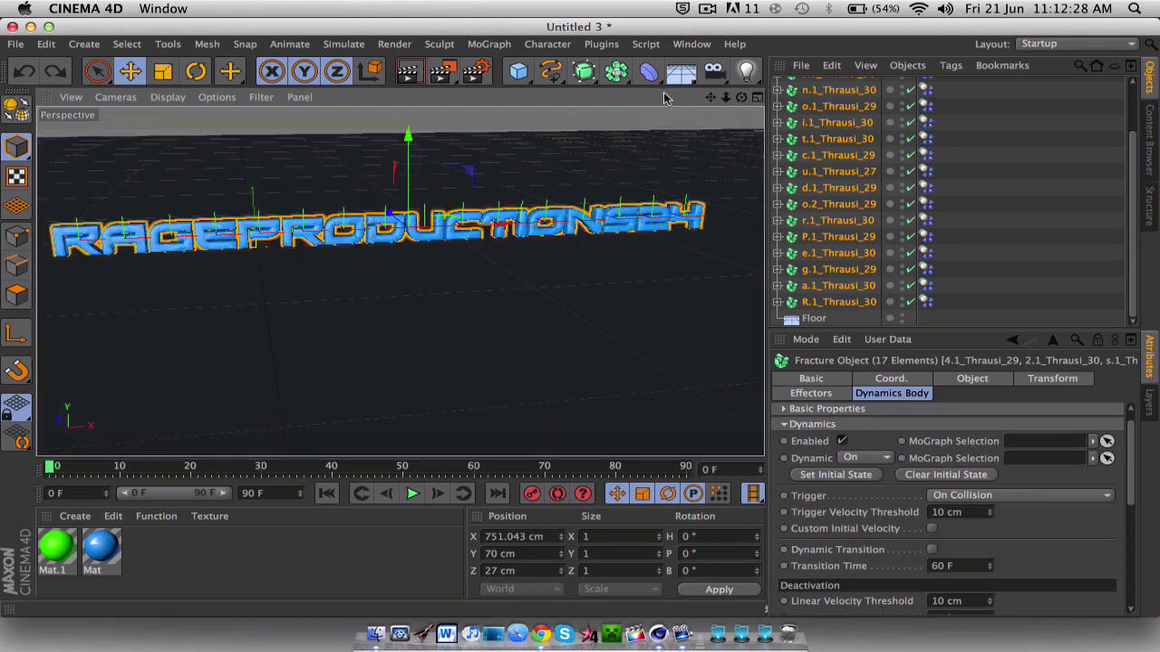
pyautogui.moveTo(714, 97); pyautogui.dragTo(742, 97)
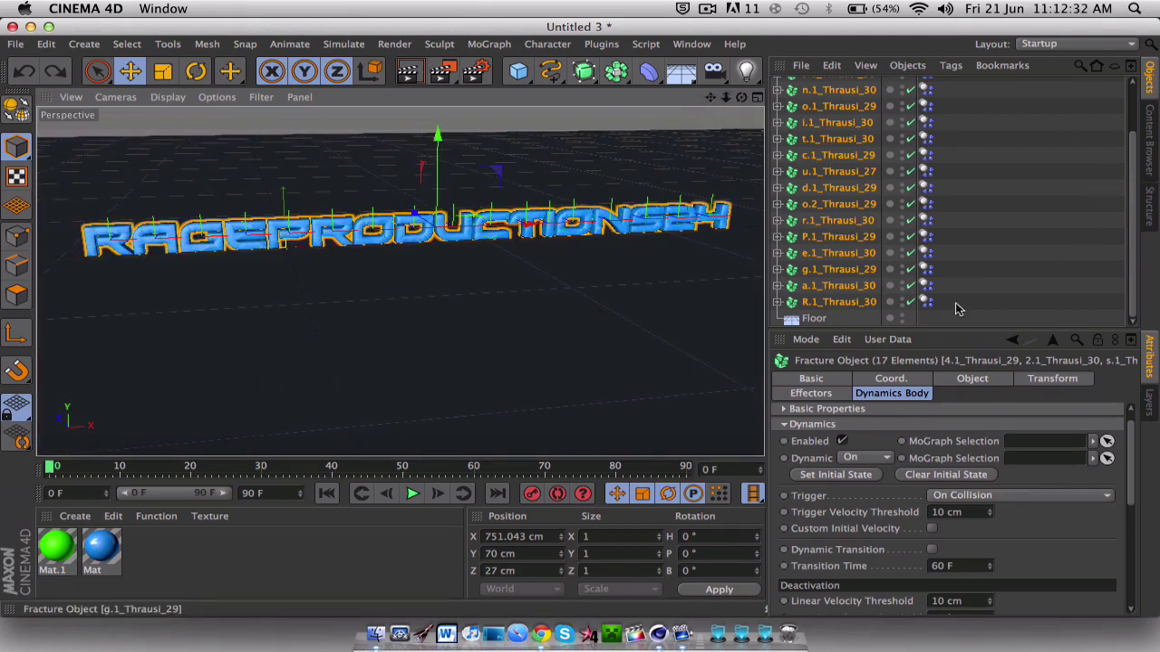
pyautogui.click(837, 316)
pyautogui.scroll(3, 838, 318)
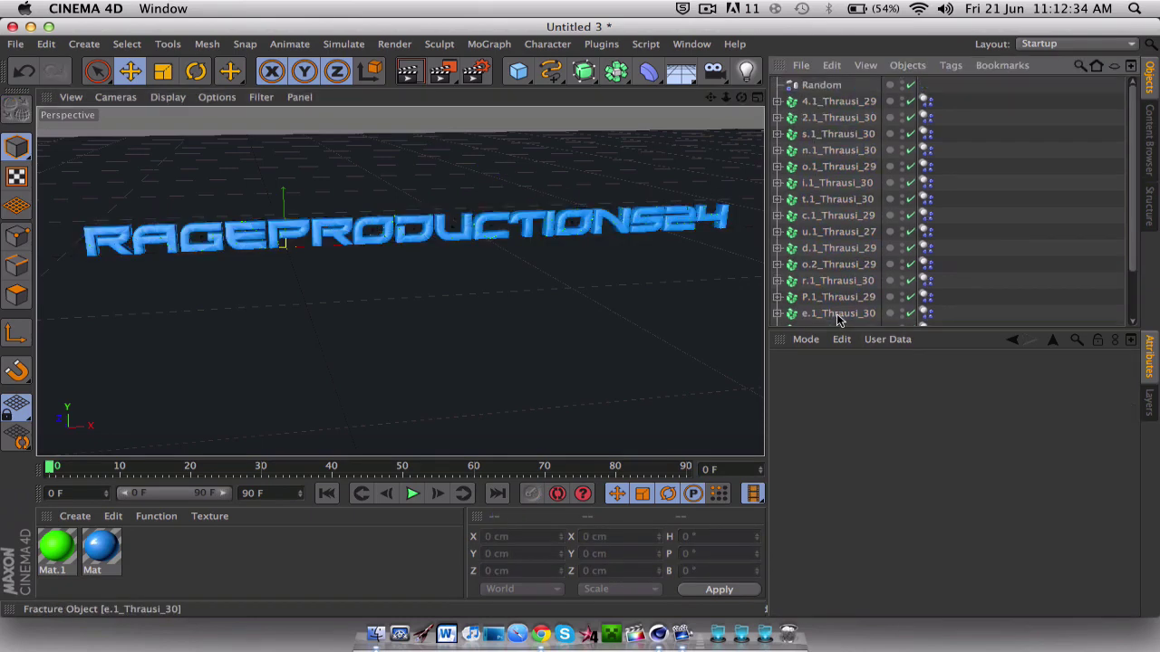
pyautogui.scroll(-3, 838, 319)
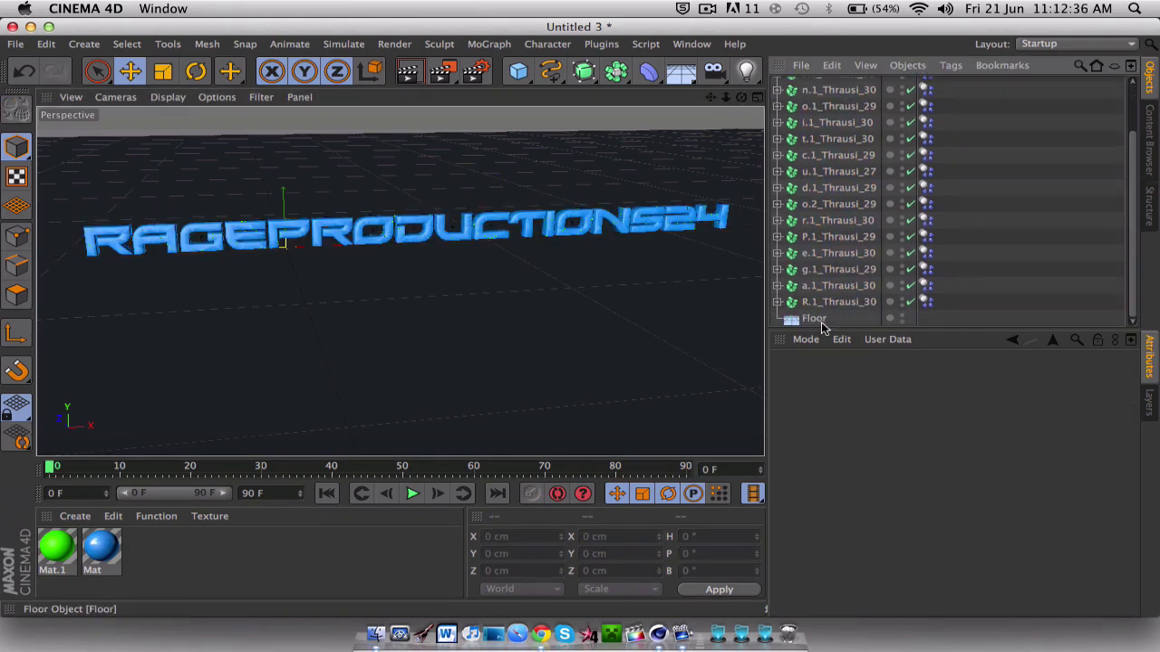
pyautogui.rightClick(822, 328)
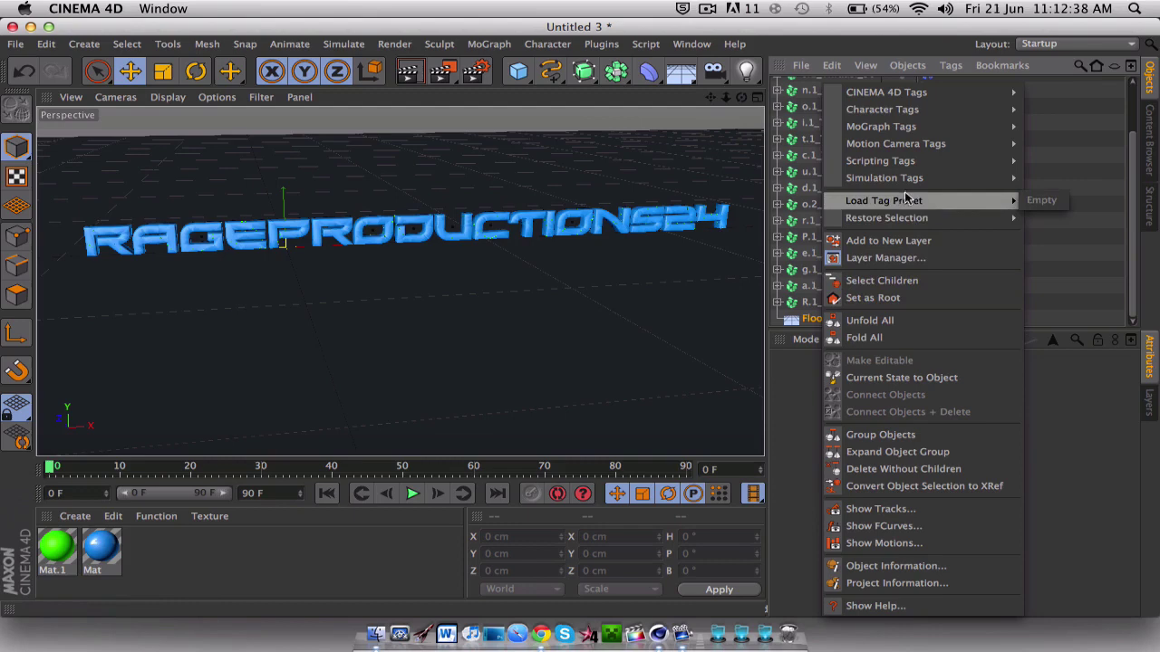
pyautogui.moveTo(944, 184)
pyautogui.click(1058, 201)
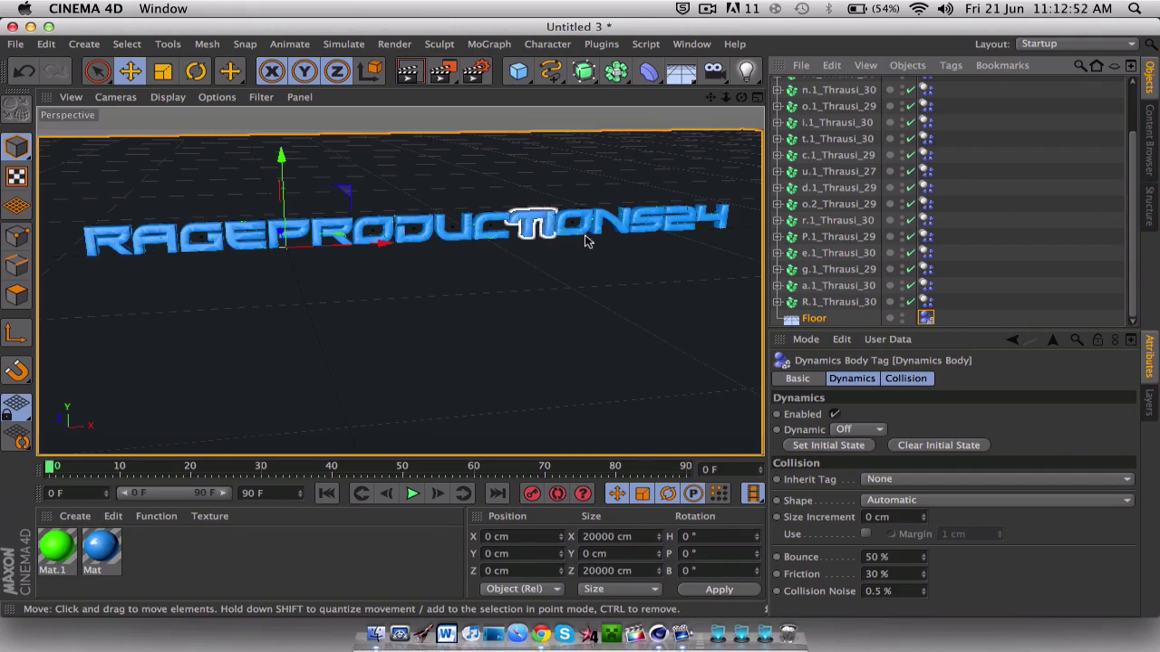
# Add a MoText object and set both its start and end caps to Fillet Cap
pyautogui.scroll(3, 845, 298)
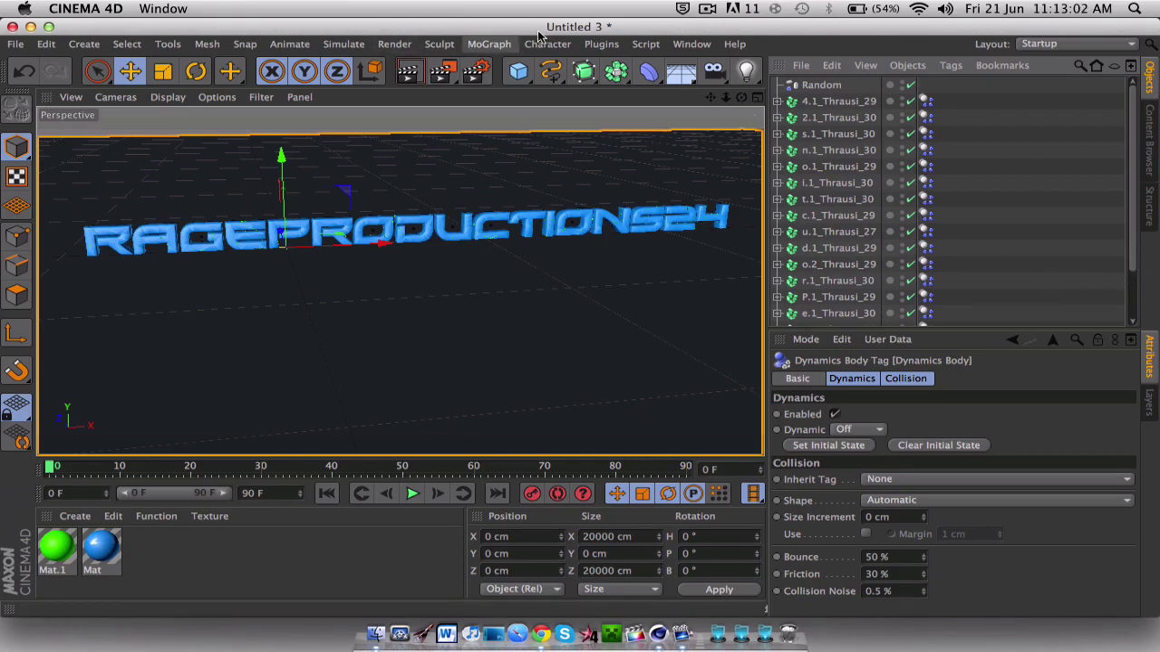
pyautogui.click(489, 44)
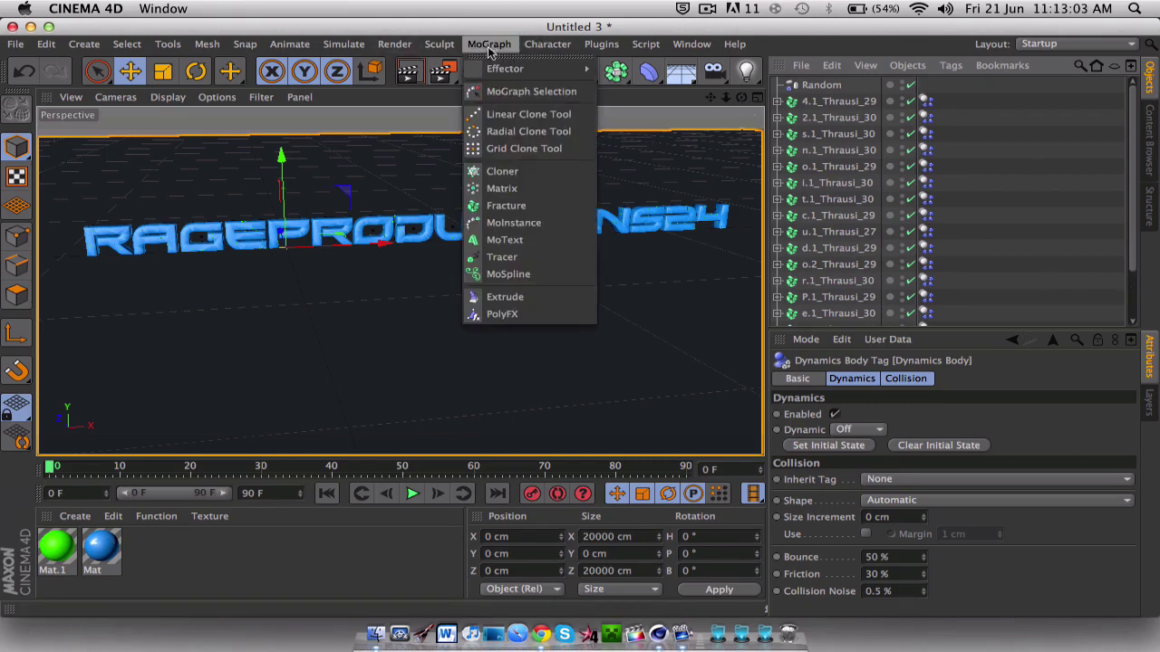
pyautogui.click(514, 241)
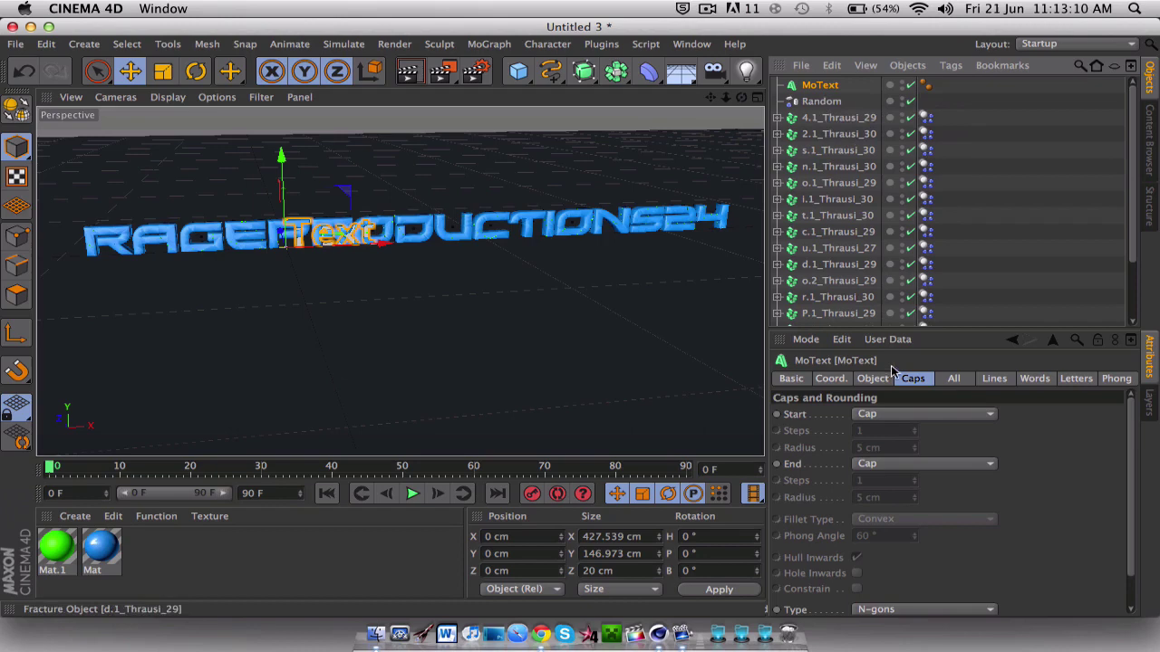
pyautogui.click(899, 414)
pyautogui.click(908, 479)
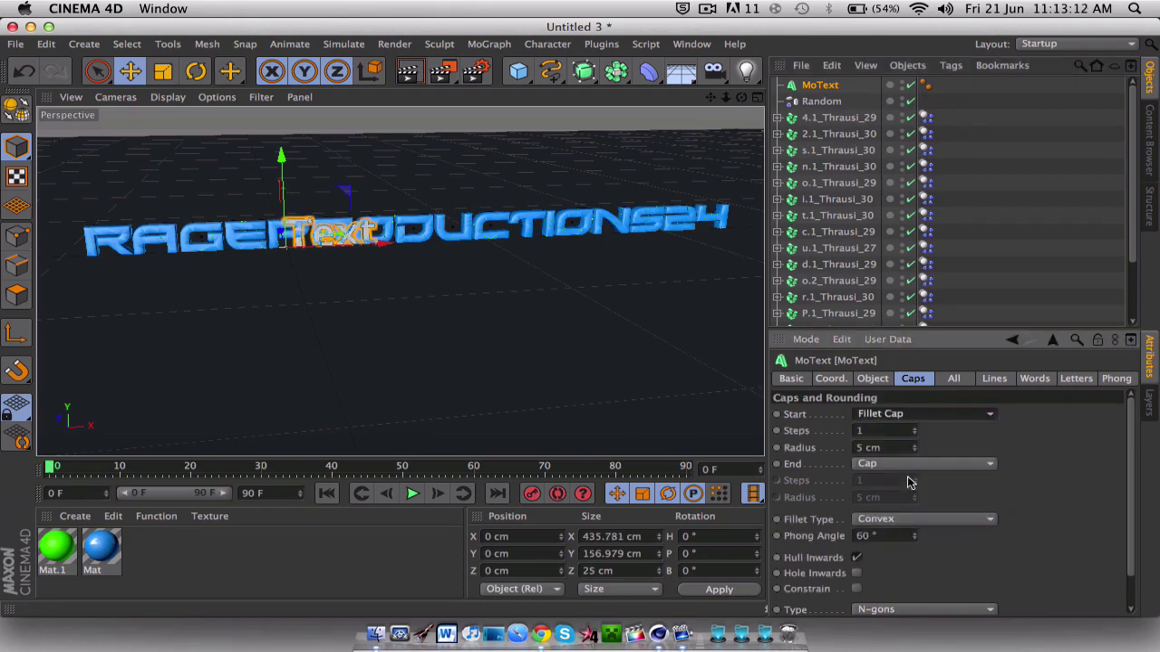
pyautogui.click(921, 463)
pyautogui.click(939, 528)
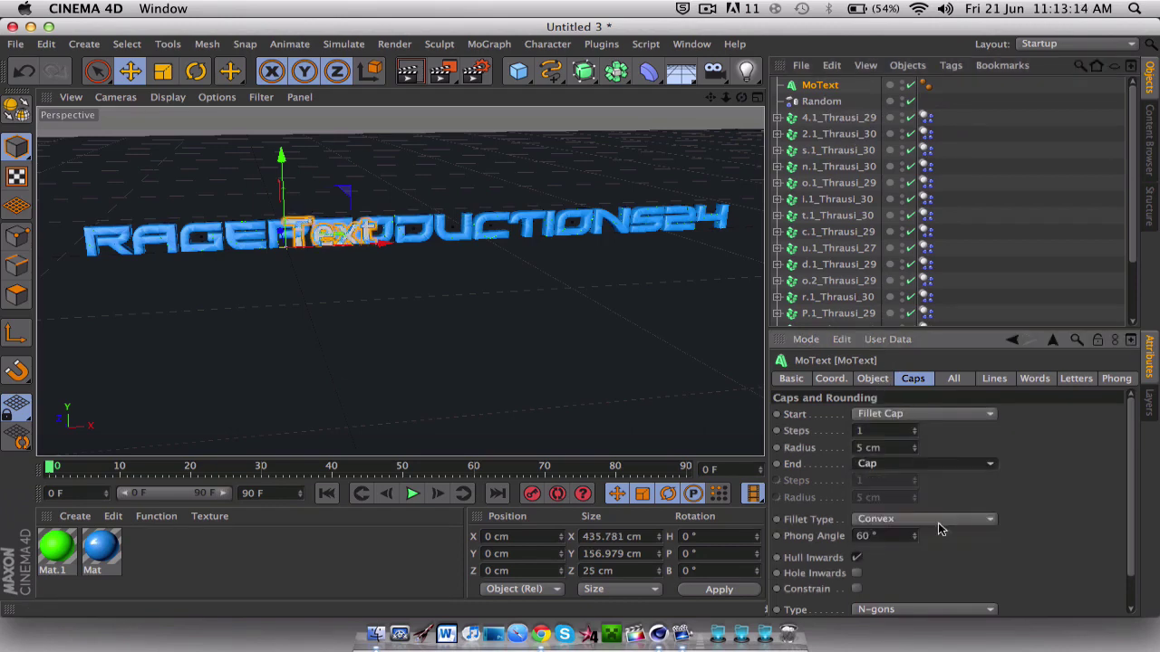
# Change the MoText's wording to SUBSCRIBE and raise it to a Y position of about 777 cm
pyautogui.click(873, 379)
pyautogui.doubleClick(906, 455)
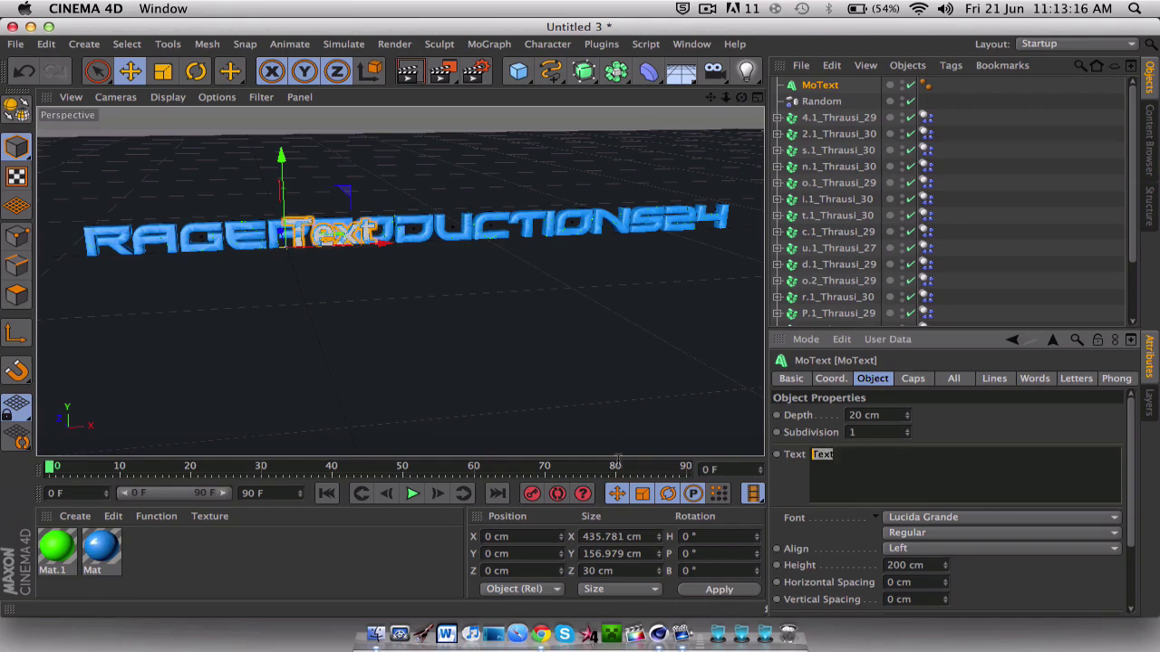
pyautogui.write('SU')
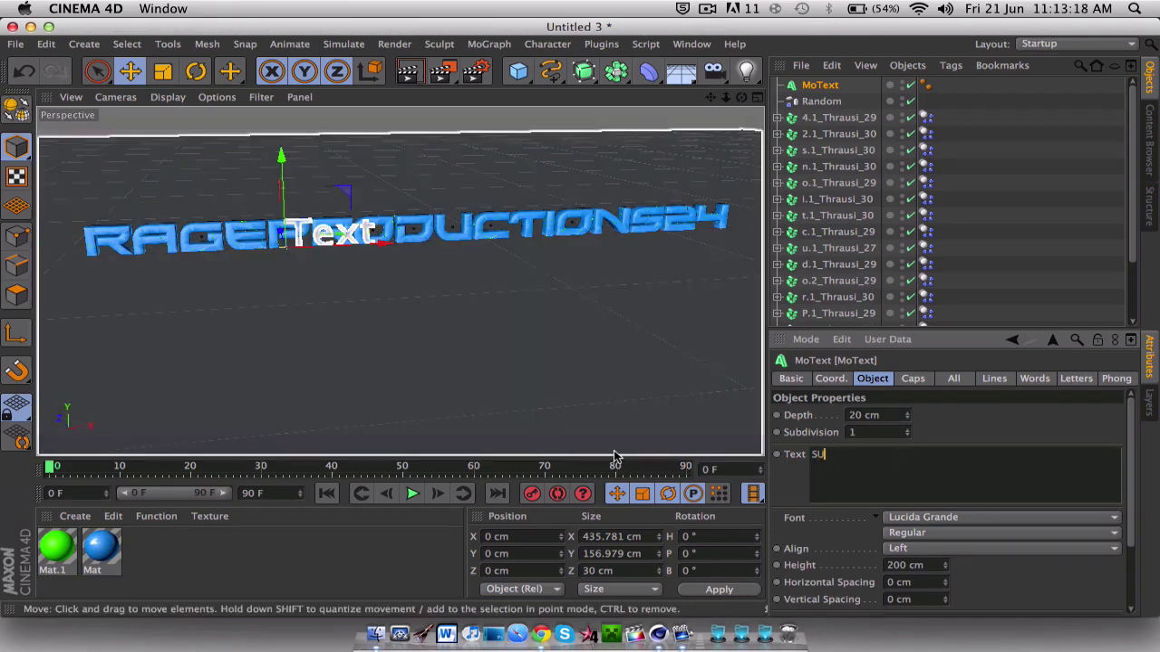
pyautogui.write('BSCRIBE')
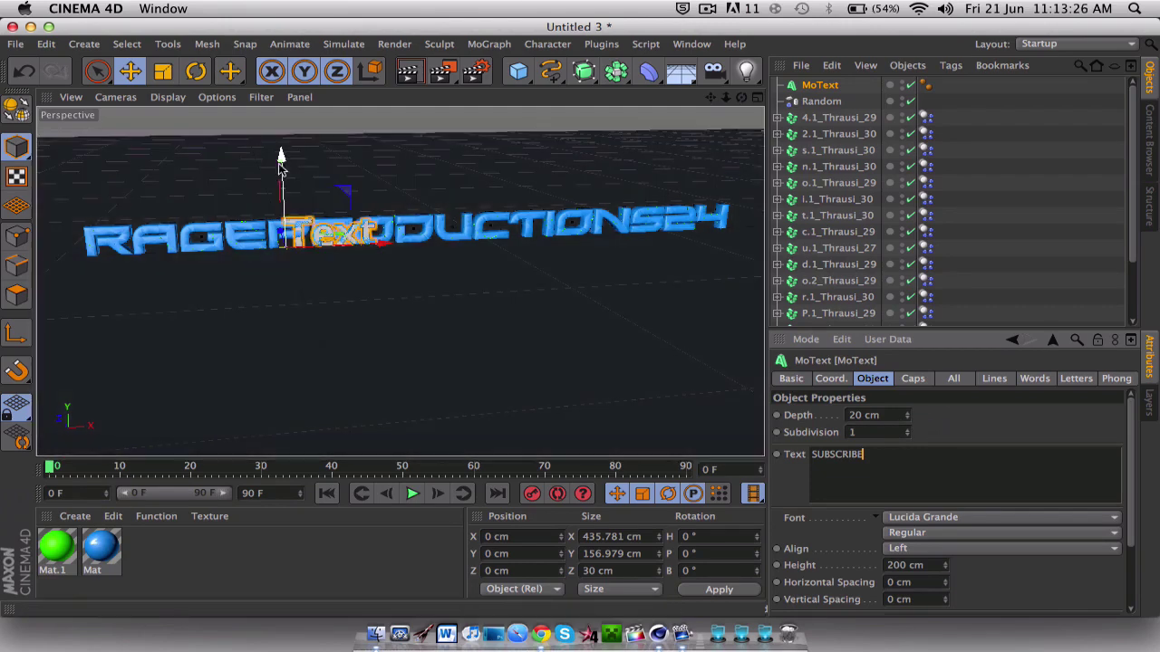
pyautogui.moveTo(281, 167); pyautogui.dragTo(282, 111)
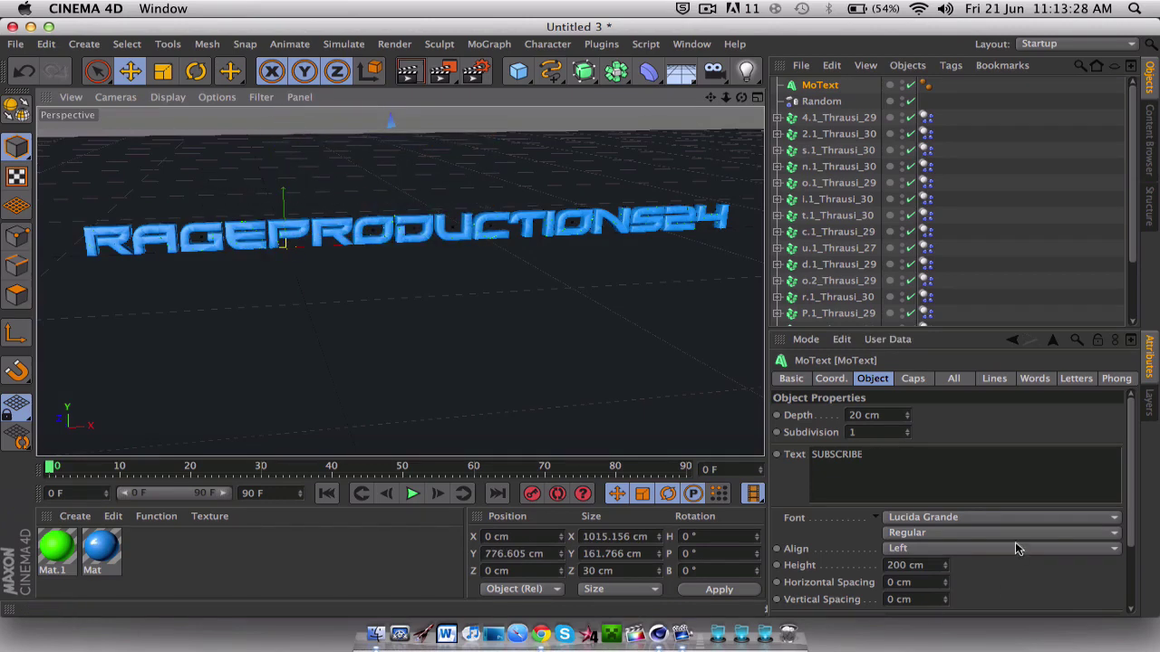
# Set the font of the SUBSCRIBE text to Xirod
pyautogui.click(998, 512)
pyautogui.scroll(-15, 1023, 435)
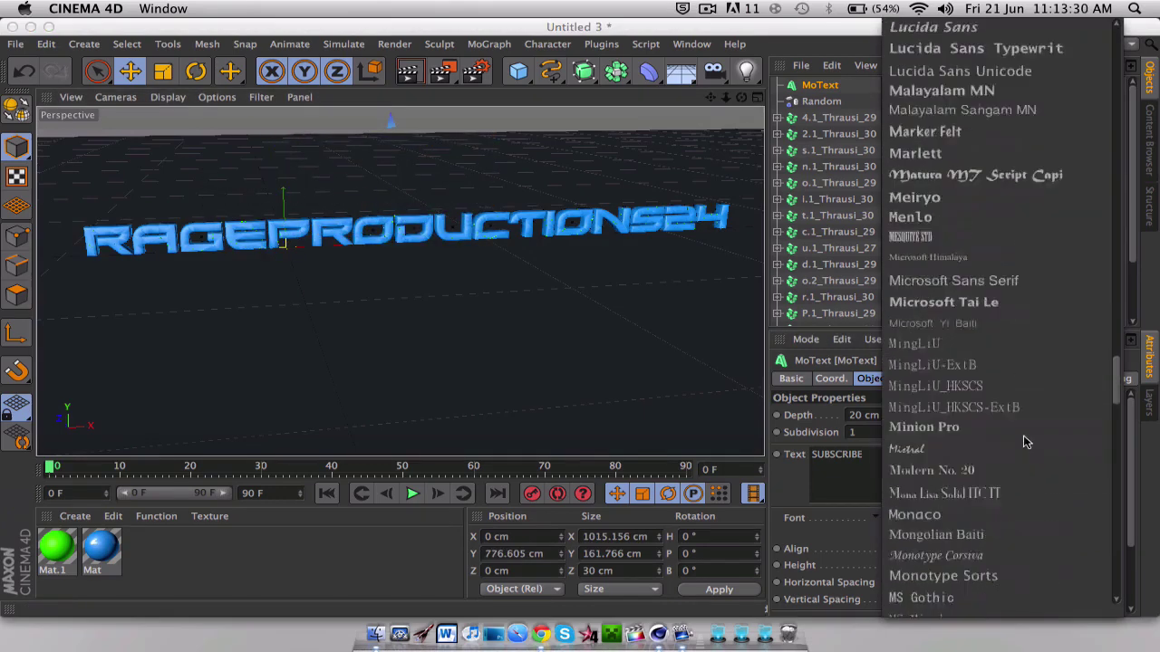
pyautogui.scroll(-3, 1022, 435)
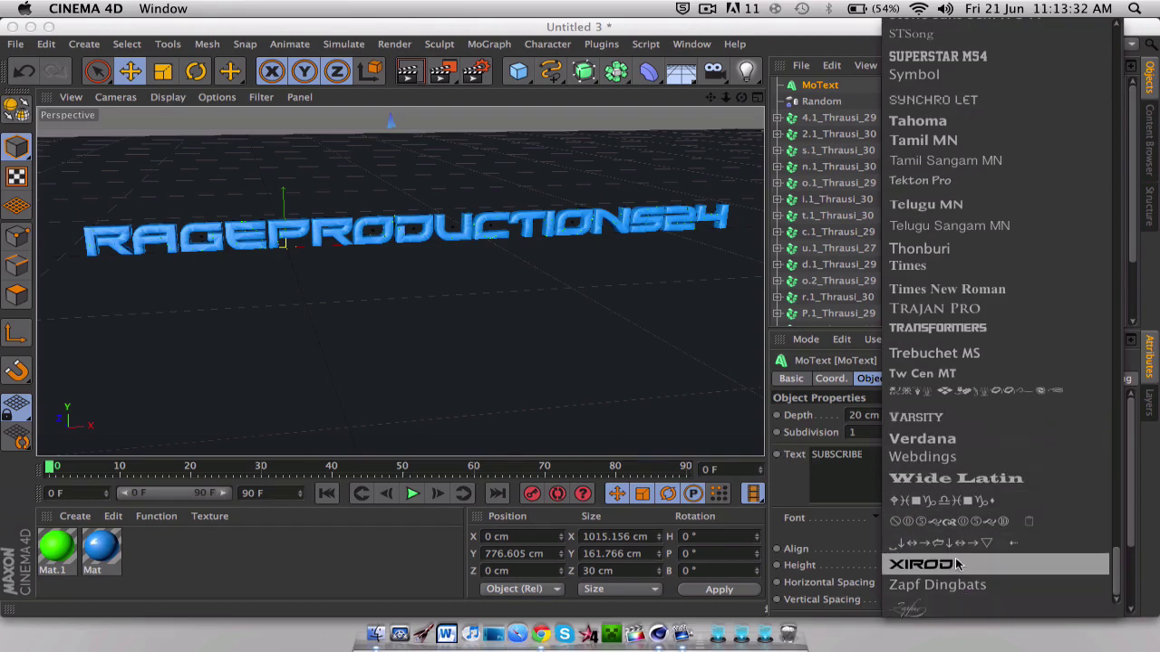
pyautogui.click(971, 601)
# Move the SUBSCRIBE text to about X 13 cm, Y 888 cm and Z 30 cm, above the RageProductions24 letters
pyautogui.scroll(5, 392, 247)
pyautogui.scroll(-5, 396, 258)
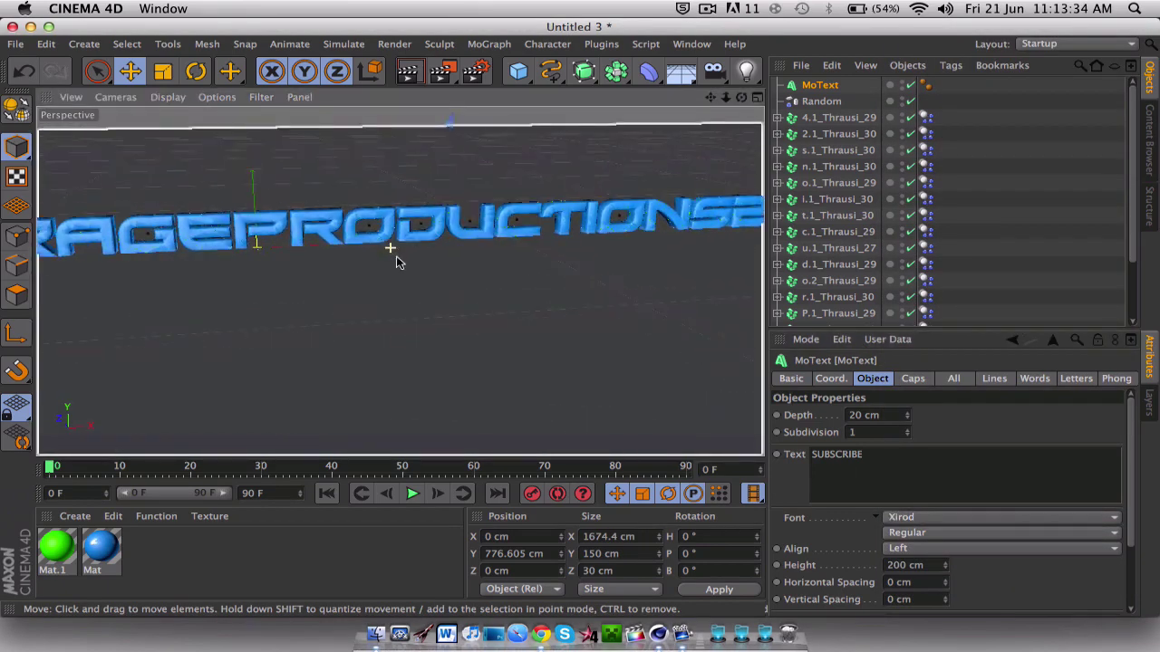
pyautogui.scroll(-4, 397, 257)
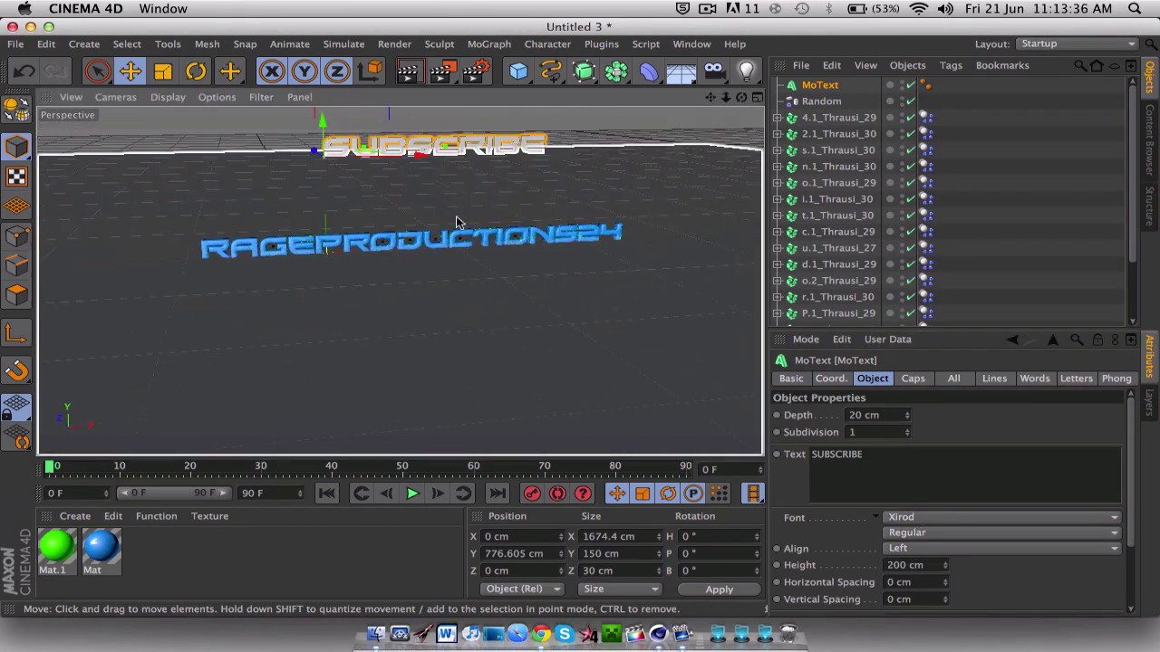
pyautogui.moveTo(449, 245); pyautogui.dragTo(451, 231)
pyautogui.keyDown('alt'); pyautogui.moveTo(456, 309); pyautogui.dragTo(452, 268); pyautogui.keyUp('alt')
pyautogui.scroll(6, 433, 232)
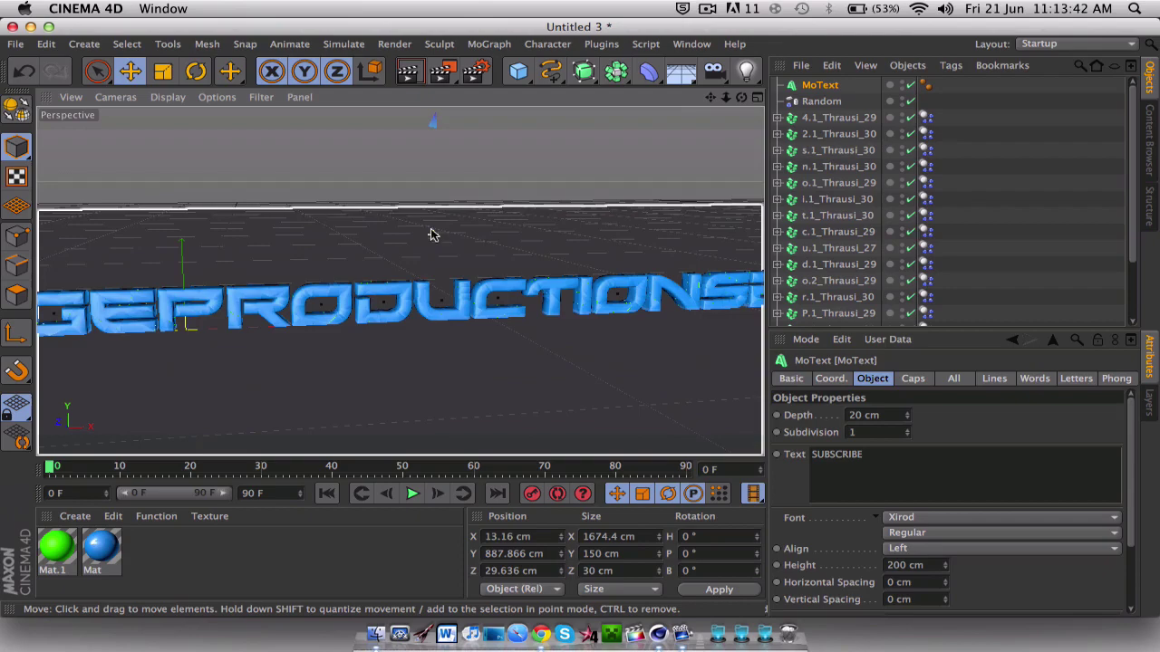
pyautogui.keyDown('alt'); pyautogui.moveTo(428, 221); pyautogui.dragTo(437, 233); pyautogui.keyUp('alt')
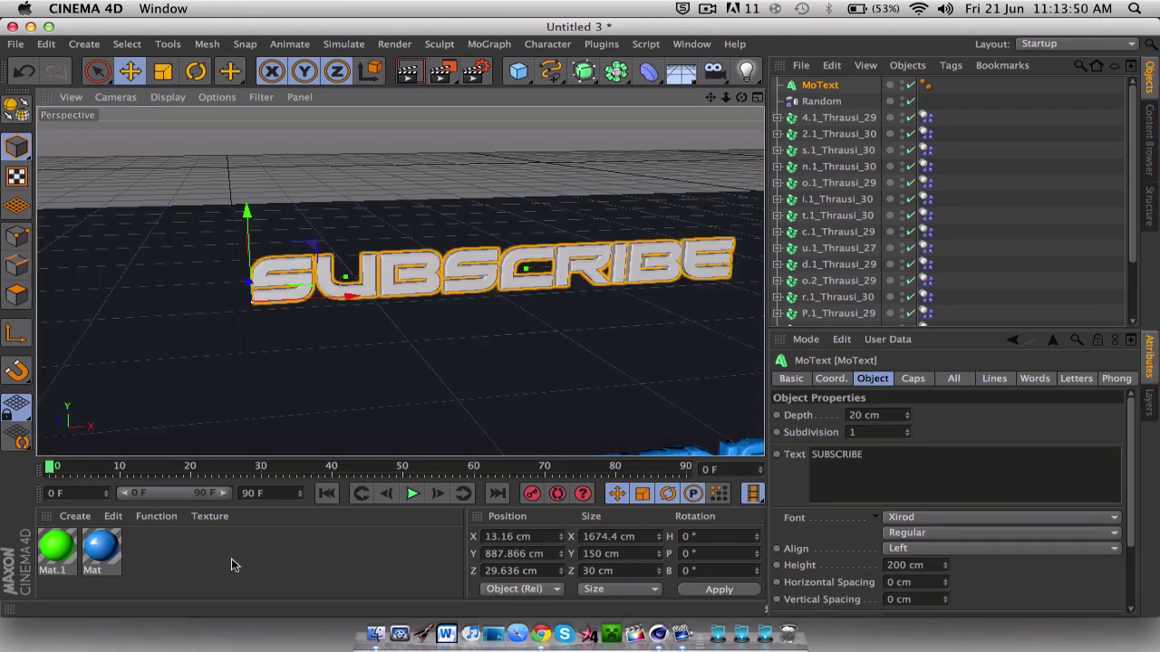
# Create a new material for the SUBSCRIBE text and open it in the Material Editor
pyautogui.click(150, 556)
pyautogui.doubleClick(149, 556)
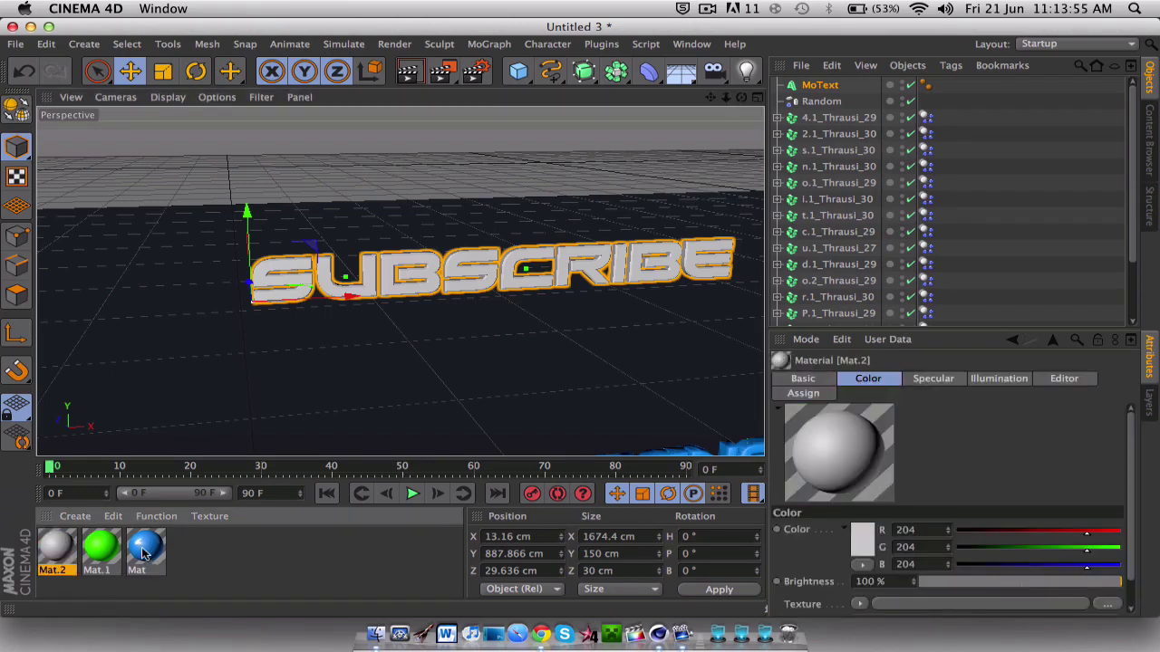
pyautogui.doubleClick(58, 544)
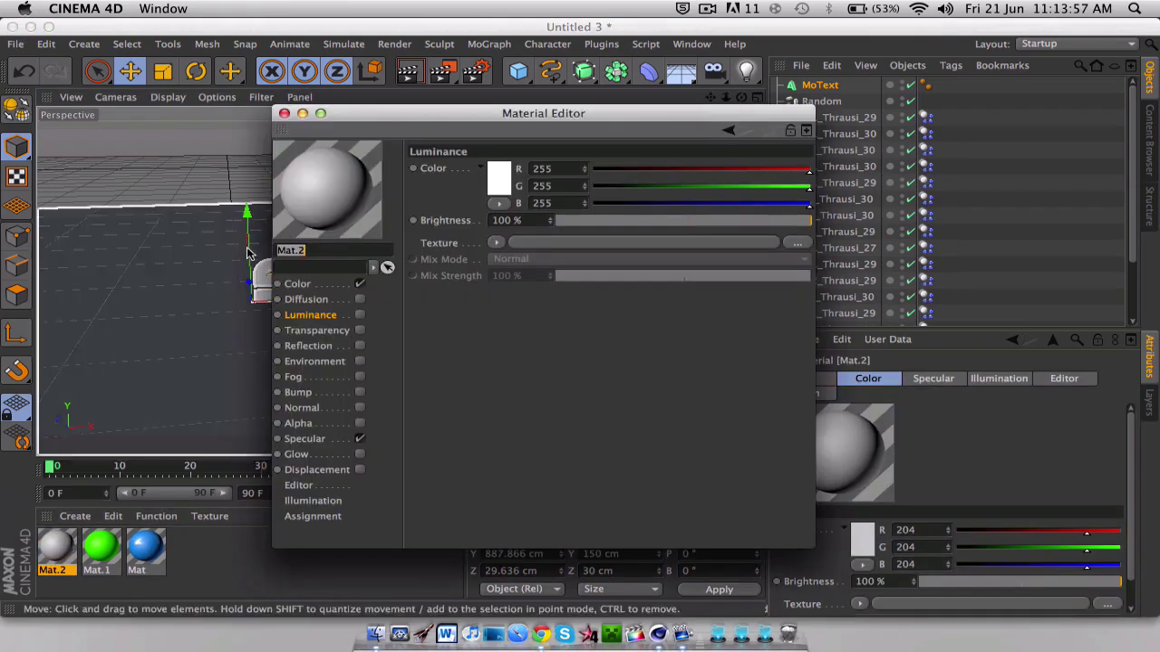
# Enable the new material's luminance at 28% brightness and its reflection at 36% brightness
pyautogui.click(360, 314)
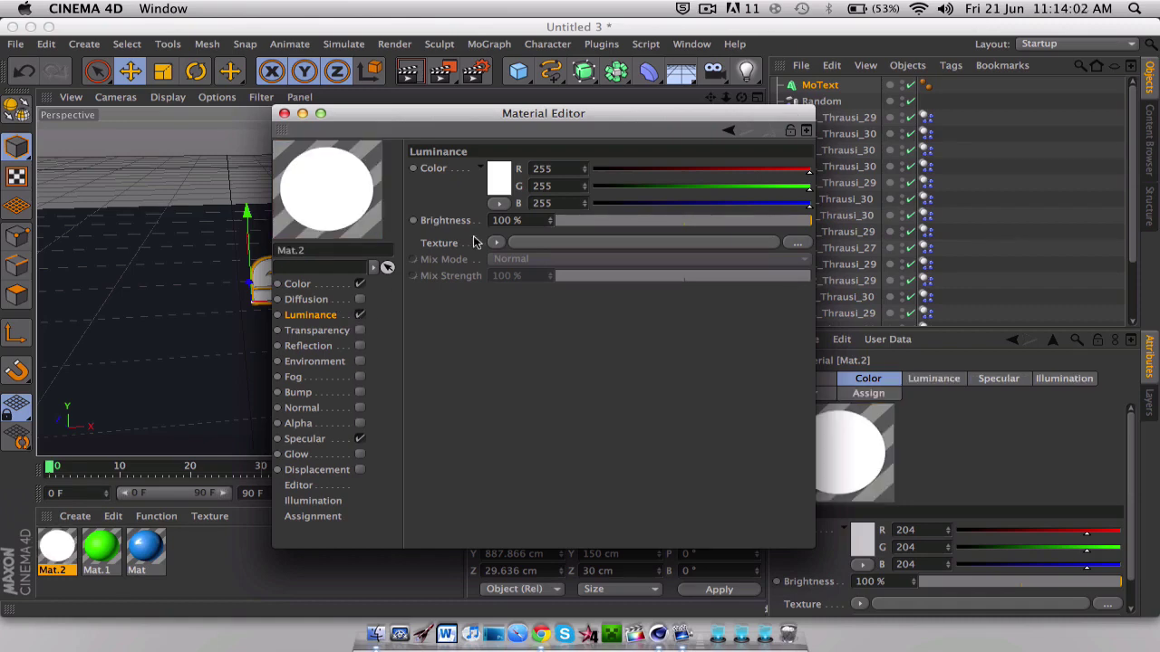
pyautogui.click(628, 220)
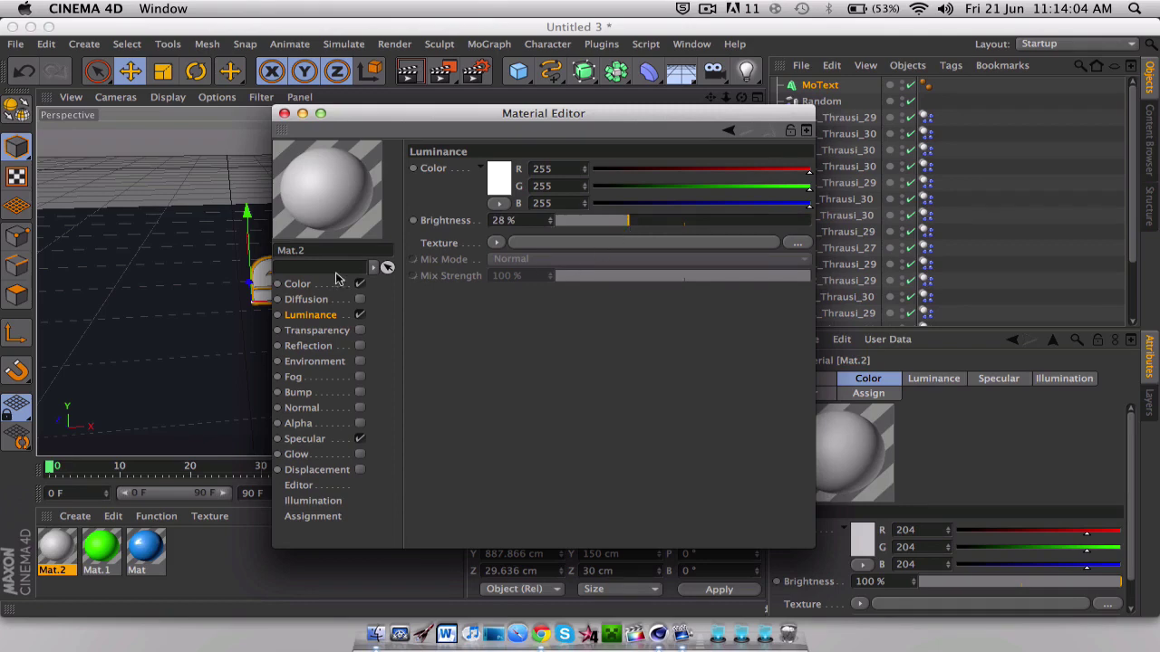
pyautogui.click(359, 346)
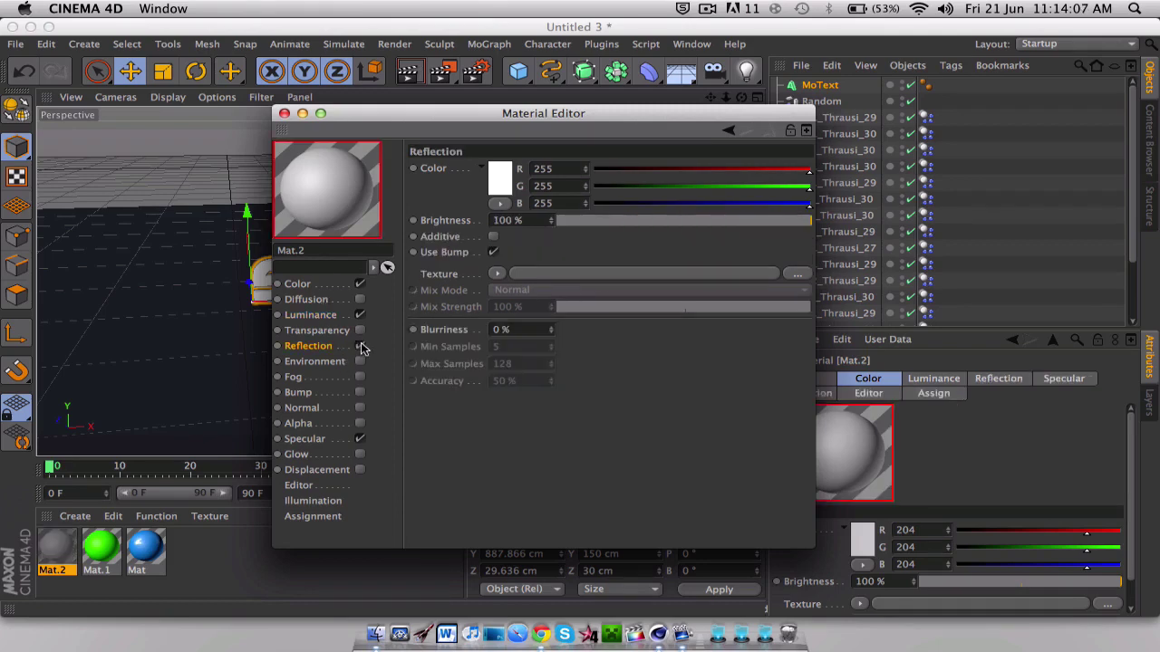
pyautogui.click(648, 220)
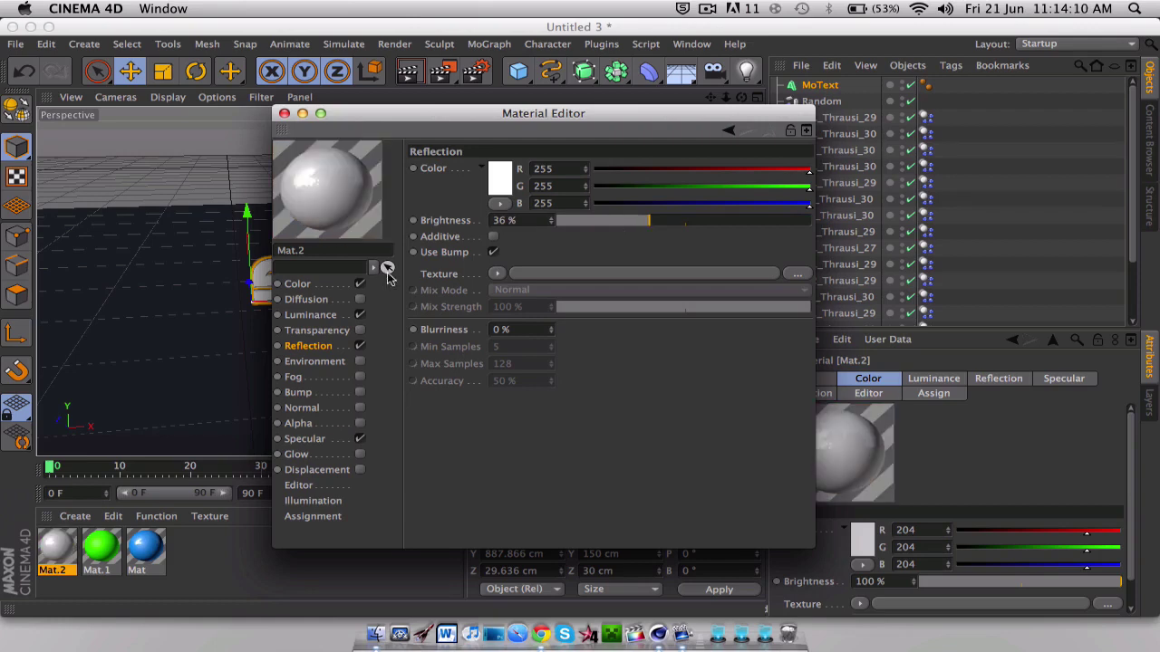
# Set the new material's base colour to lime green, RGB 161, 255, 0
pyautogui.moveTo(654, 221); pyautogui.dragTo(654, 221)
pyautogui.click(336, 286)
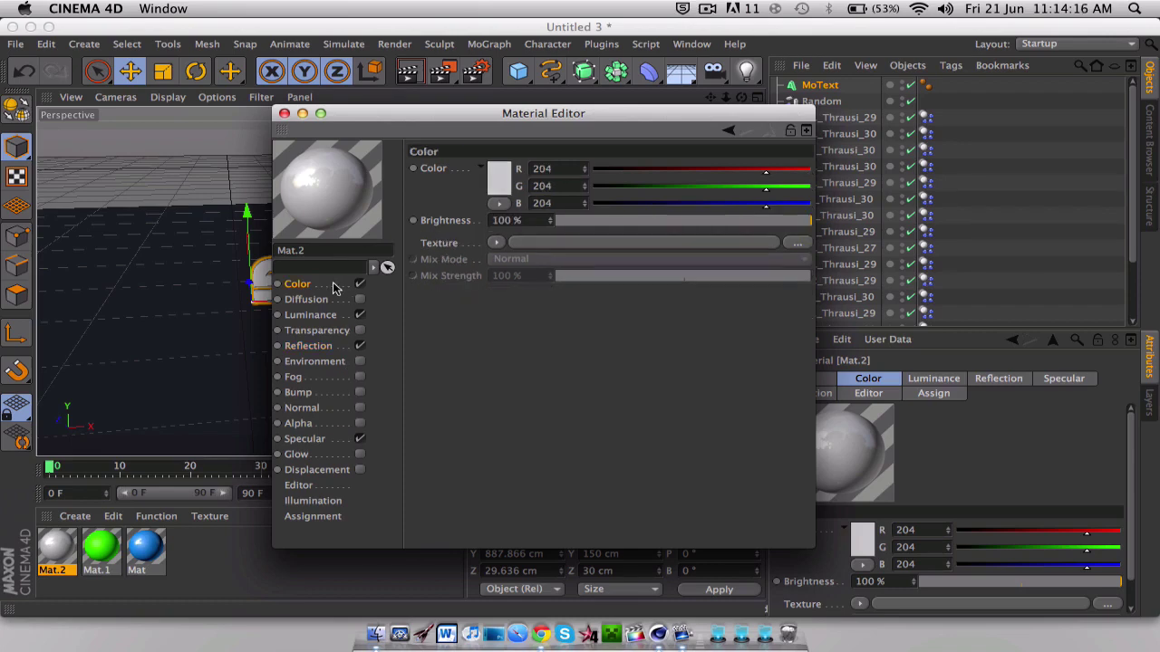
pyautogui.click(505, 184)
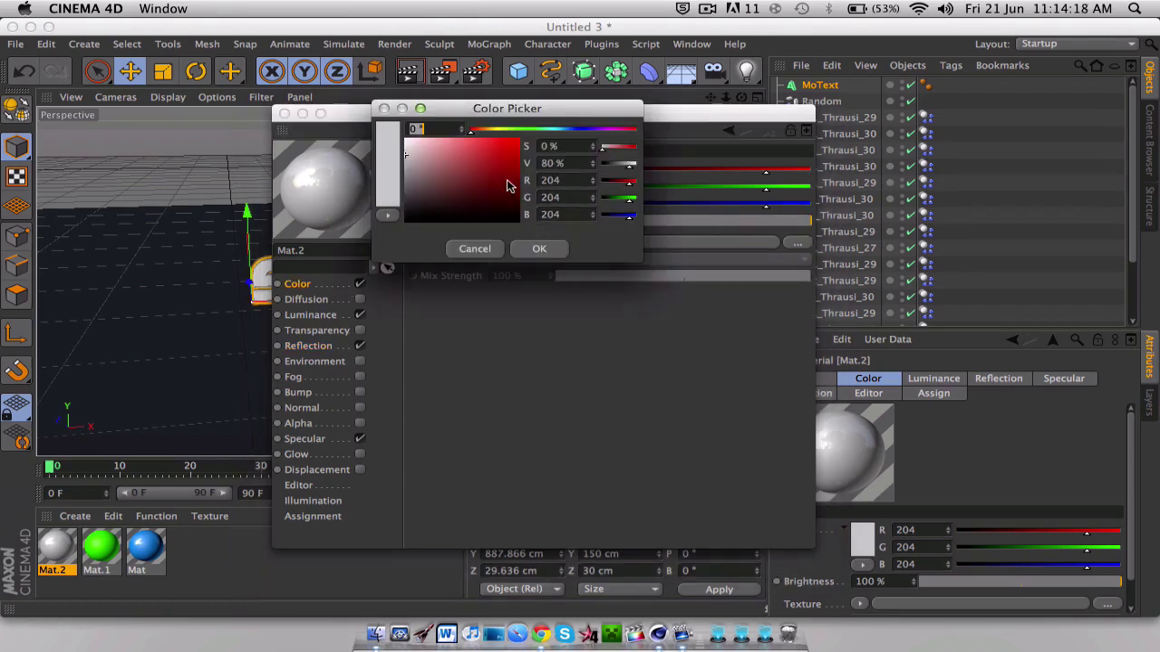
pyautogui.click(515, 128)
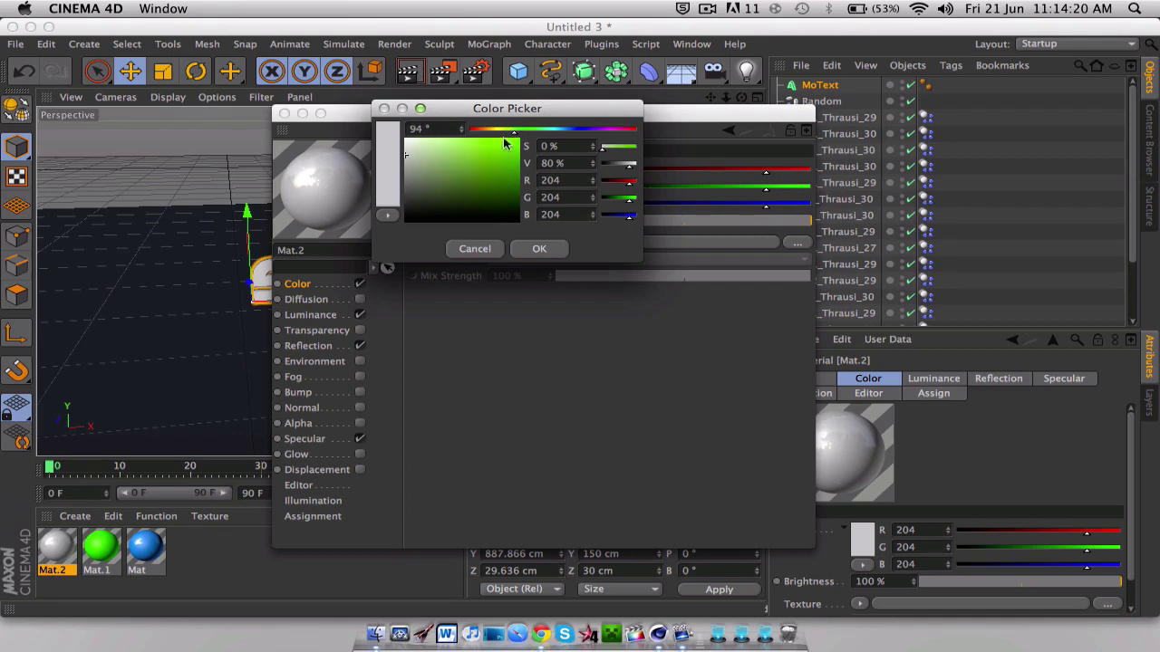
pyautogui.moveTo(504, 139); pyautogui.dragTo(559, 127)
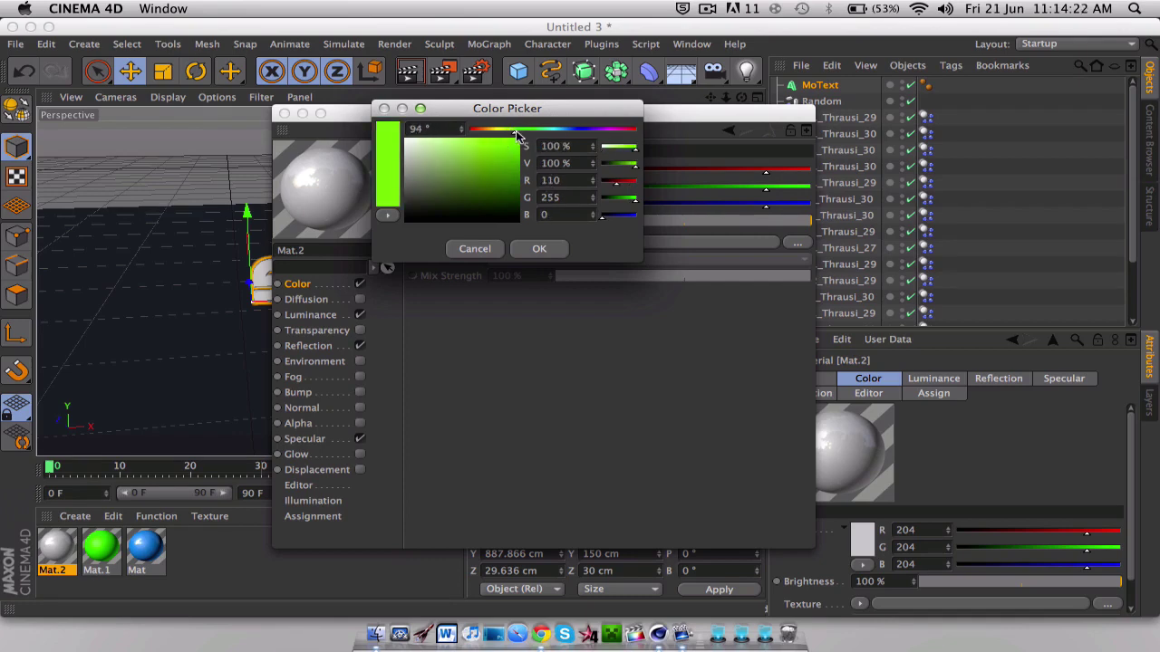
pyautogui.click(536, 248)
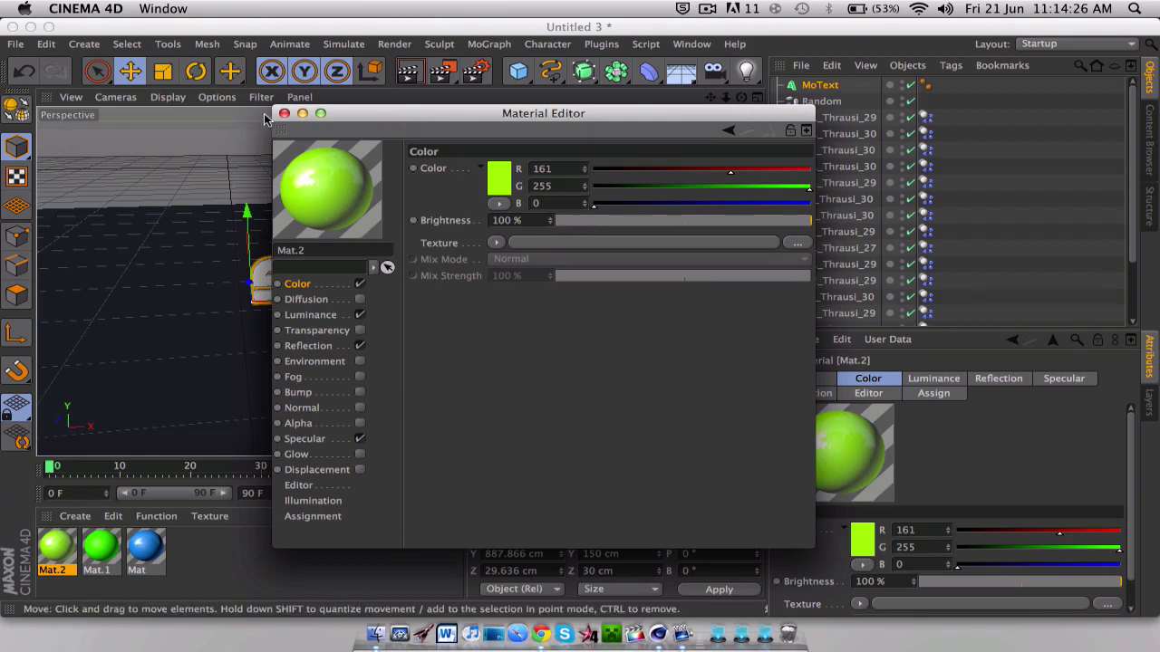
# Set the material's luminance colour to green, RGB 127, 255, 0, and close the Material Editor
pyautogui.click(308, 346)
pyautogui.click(327, 316)
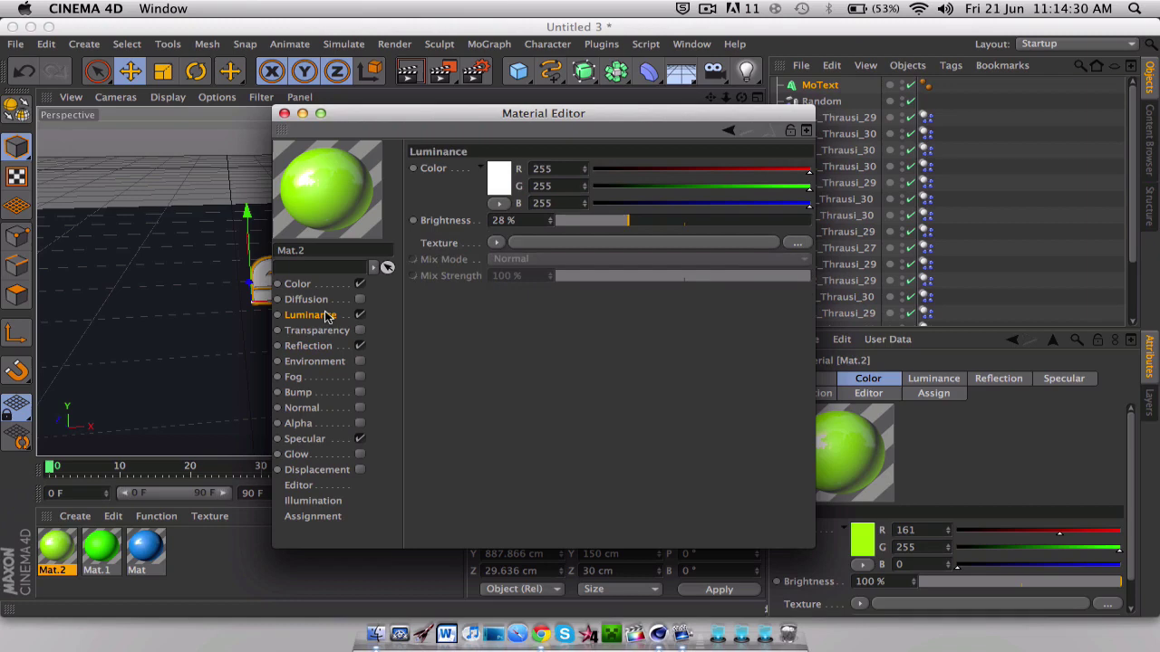
pyautogui.click(496, 176)
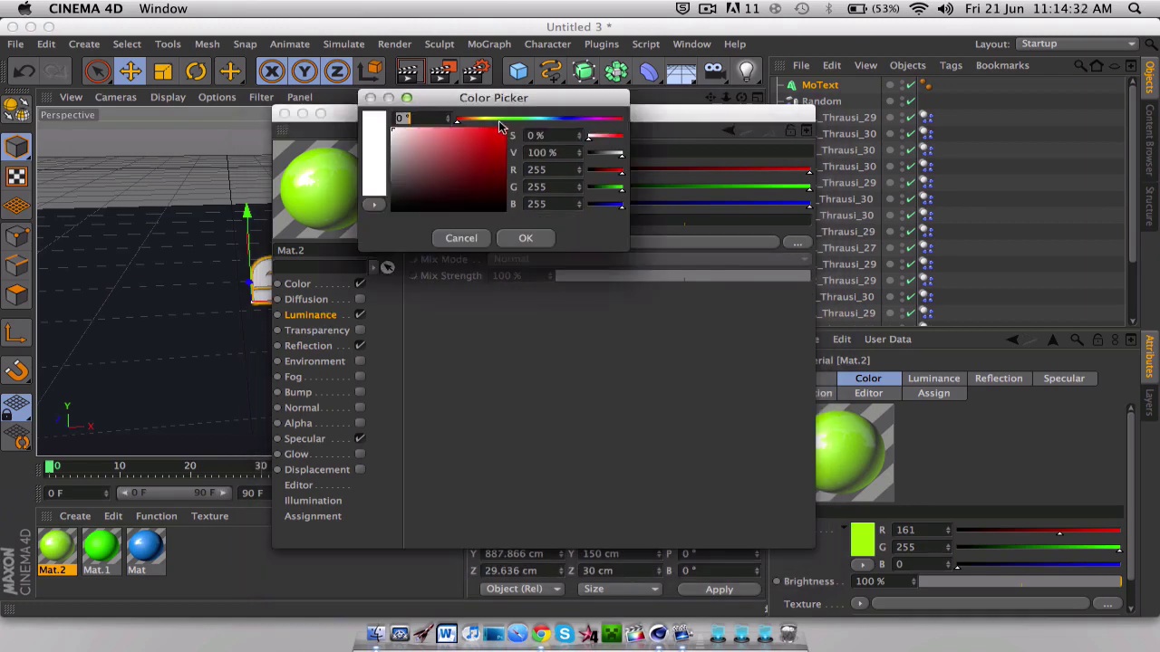
pyautogui.click(498, 122)
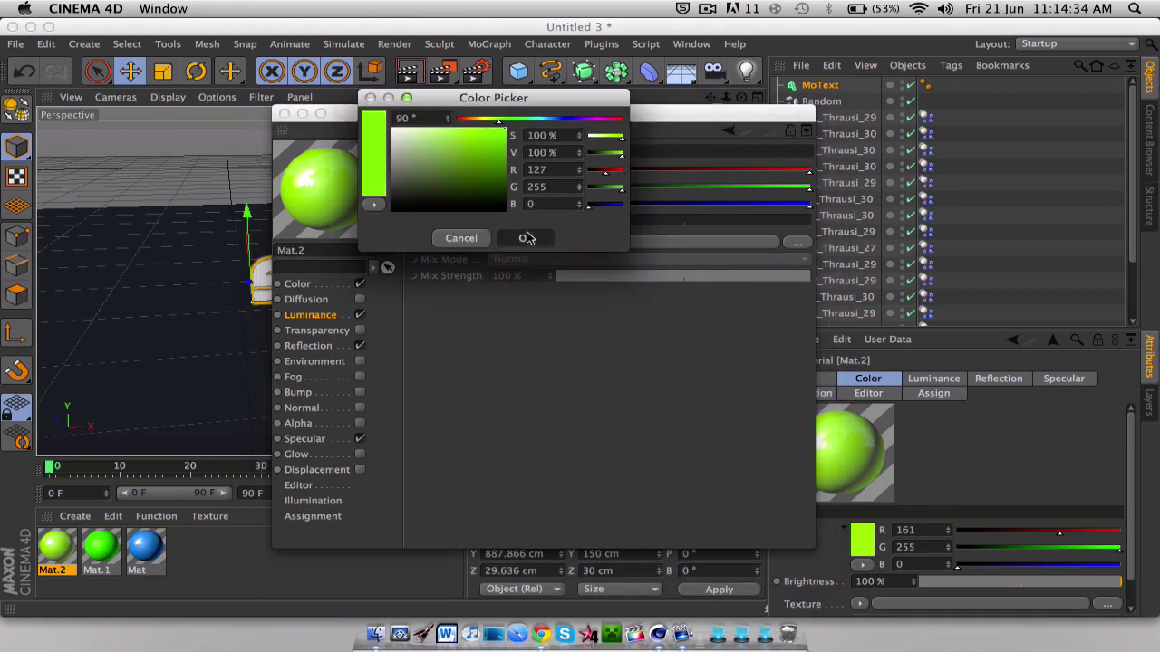
pyautogui.click(526, 238)
pyautogui.click(284, 114)
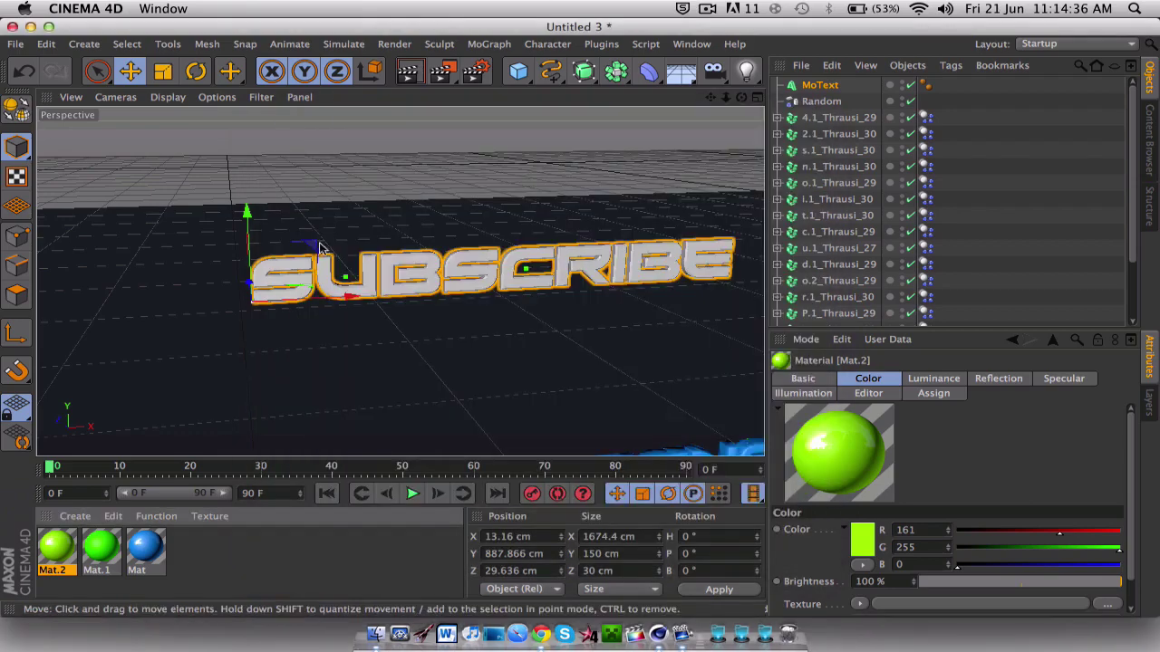
# Apply the lime green material to the SUBSCRIBE text and set the text's depth to 108 cm
pyautogui.moveTo(65, 555); pyautogui.dragTo(286, 268)
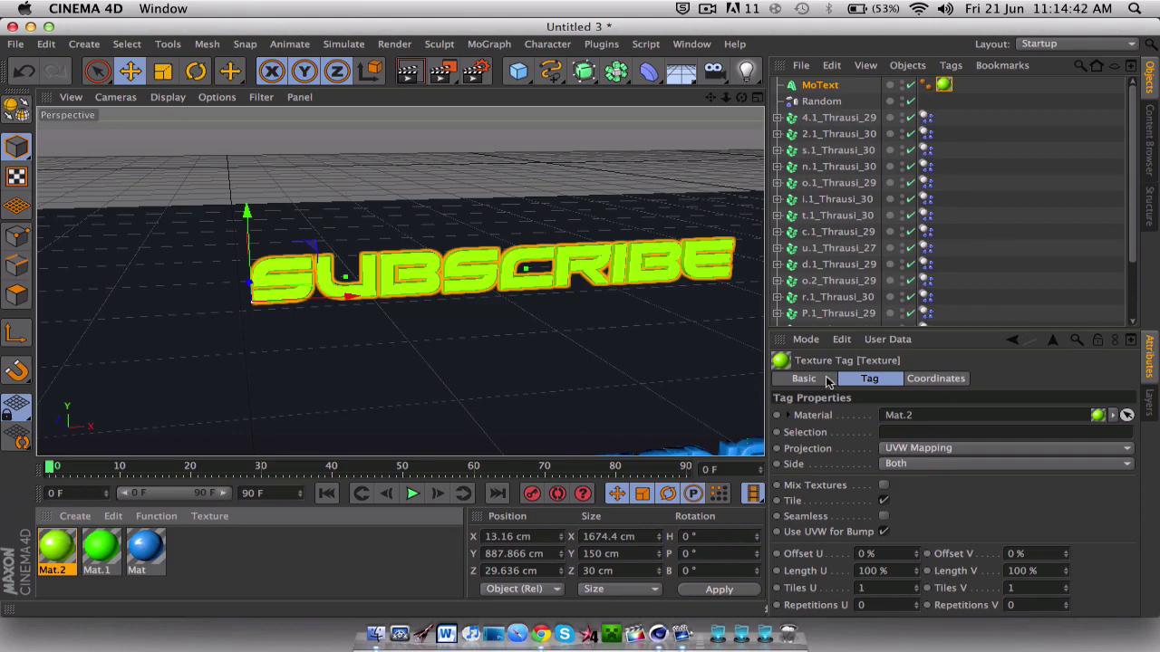
pyautogui.click(820, 84)
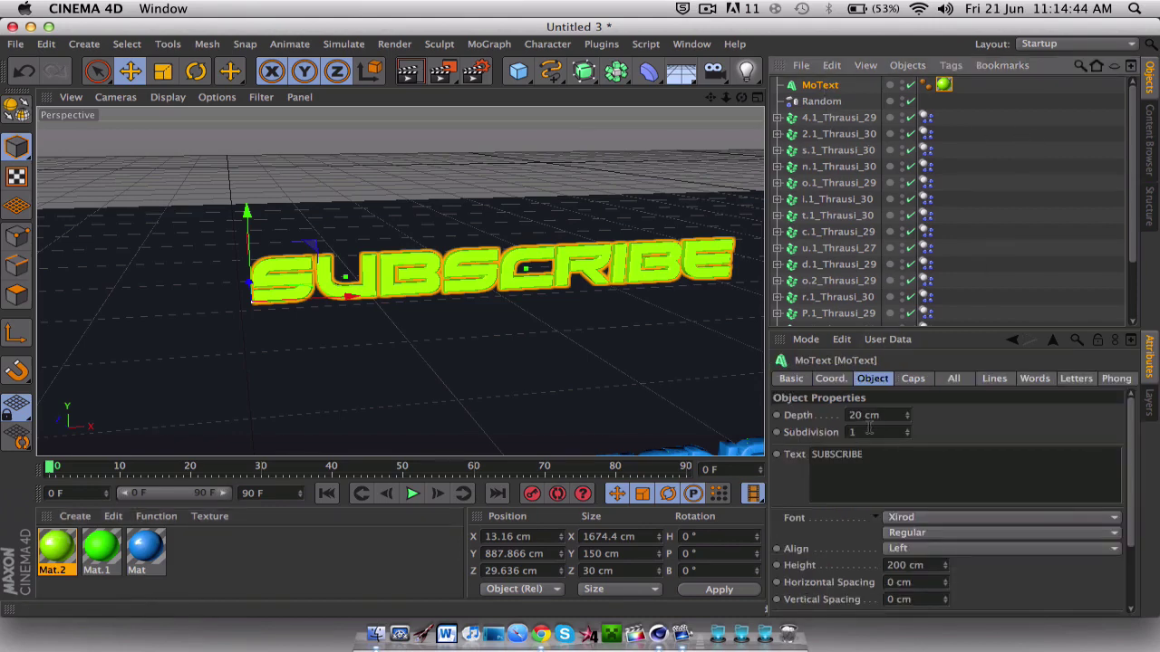
pyautogui.moveTo(909, 420); pyautogui.dragTo(915, 371)
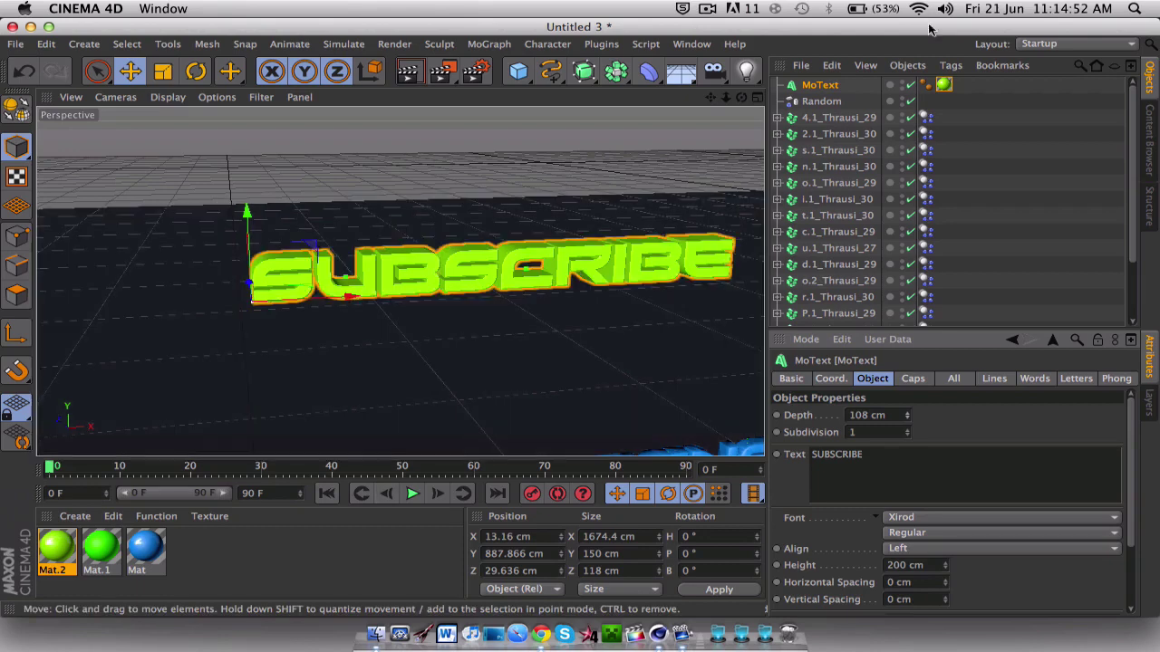
# Add a Rigid Body simulation tag to the SUBSCRIBE MoText object
pyautogui.rightClick(839, 85)
pyautogui.moveTo(903, 177)
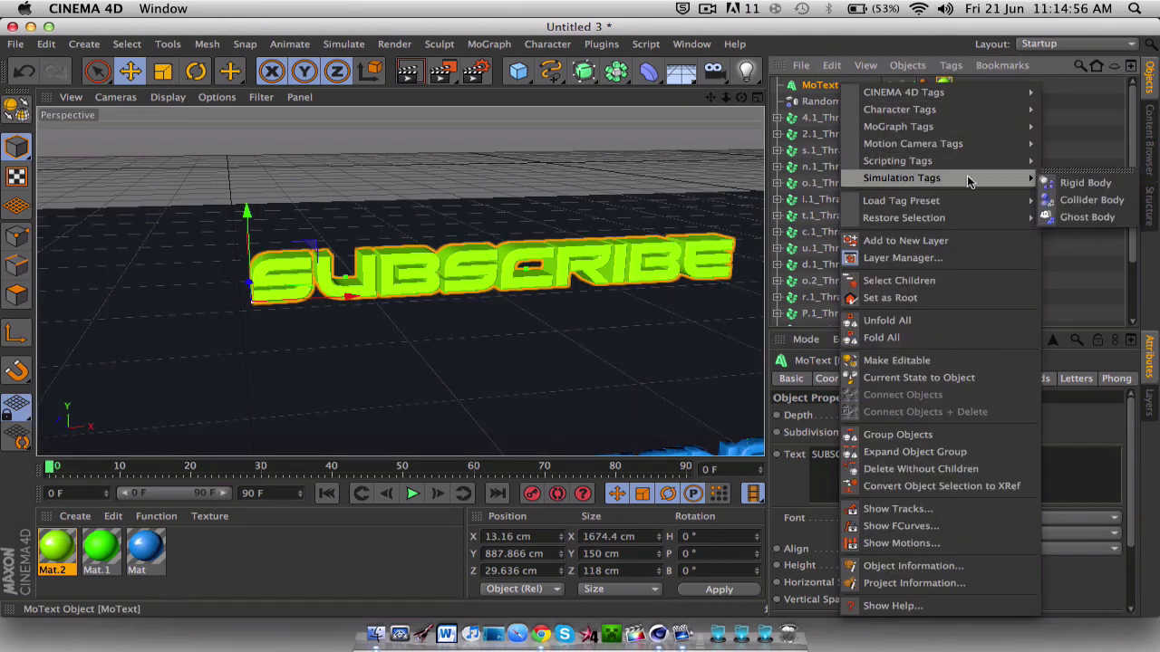
pyautogui.click(1078, 183)
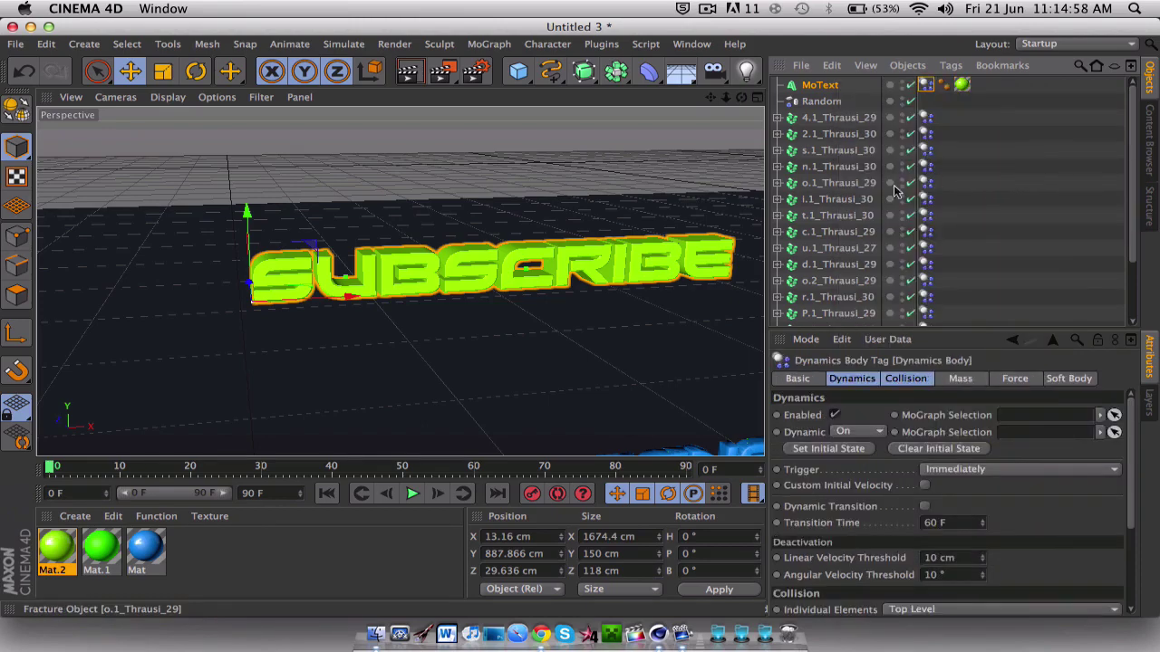
# Play the simulation to check how the SUBSCRIBE text falls, and return to frame 0
pyautogui.scroll(-6, 516, 313)
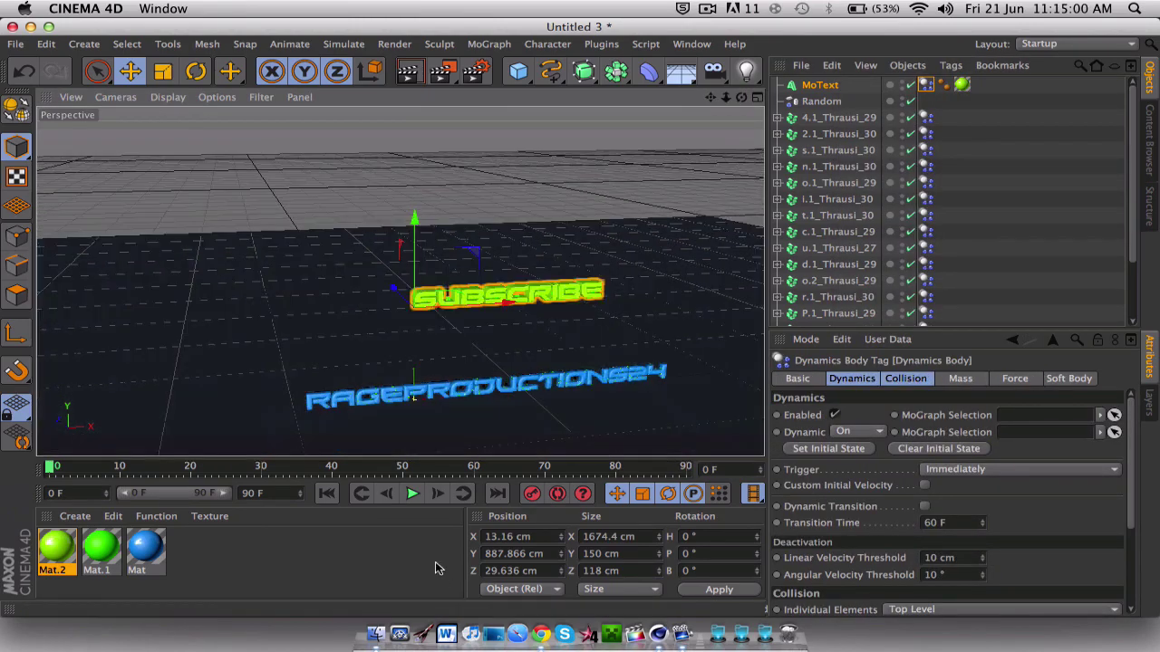
pyautogui.click(411, 495)
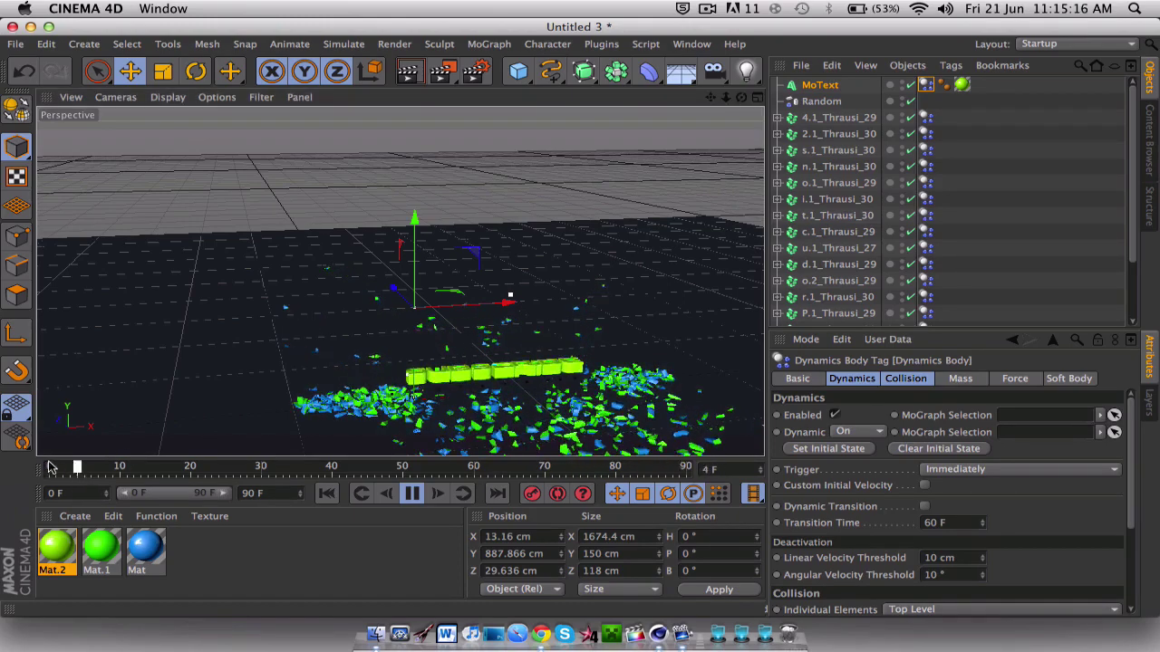
pyautogui.click(411, 494)
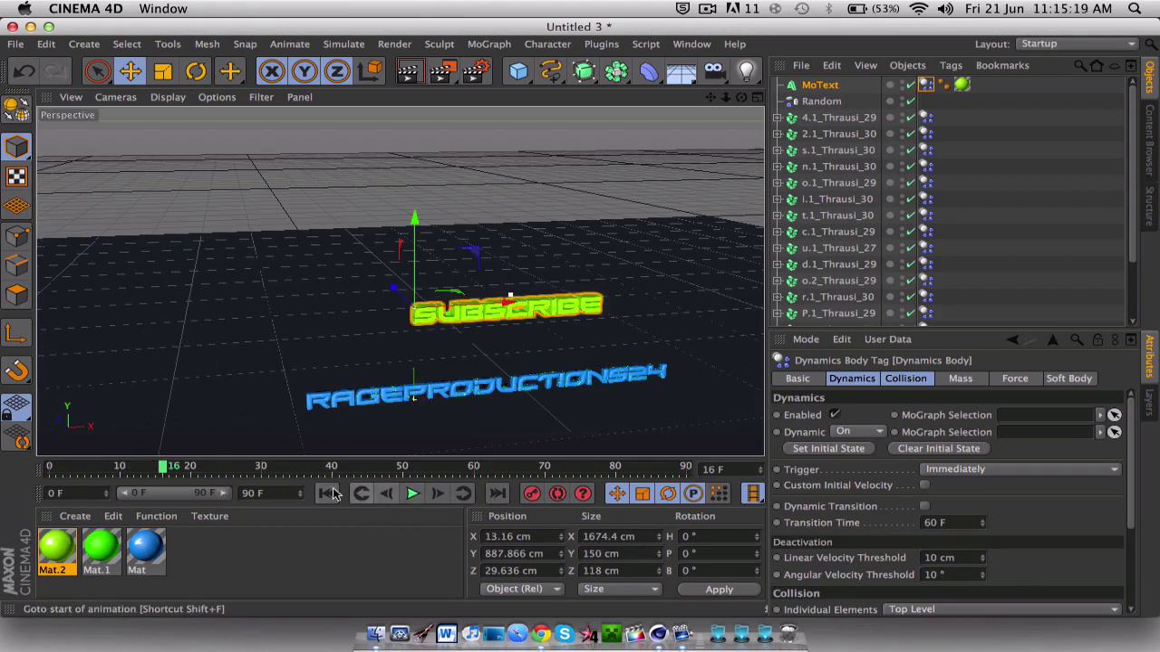
pyautogui.click(327, 493)
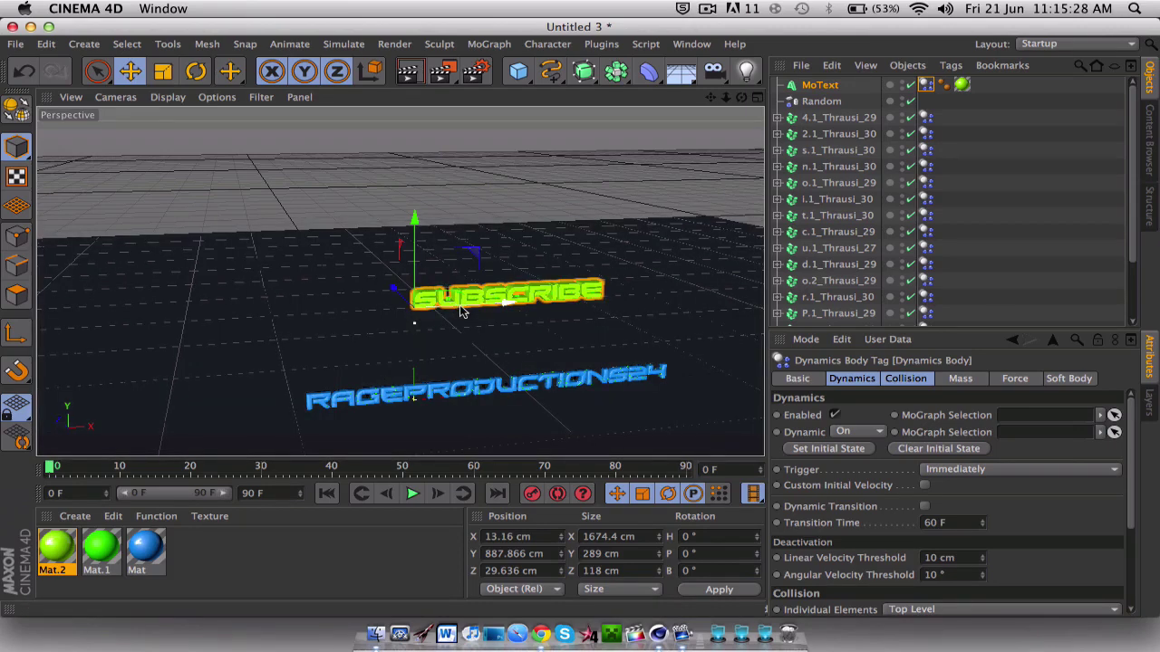
# Move the SUBSCRIBE text to about X -120 cm, Y 882 cm and Z 28 cm to centre it over the RageProductions24 letters
pyautogui.moveTo(460, 312); pyautogui.dragTo(443, 312)
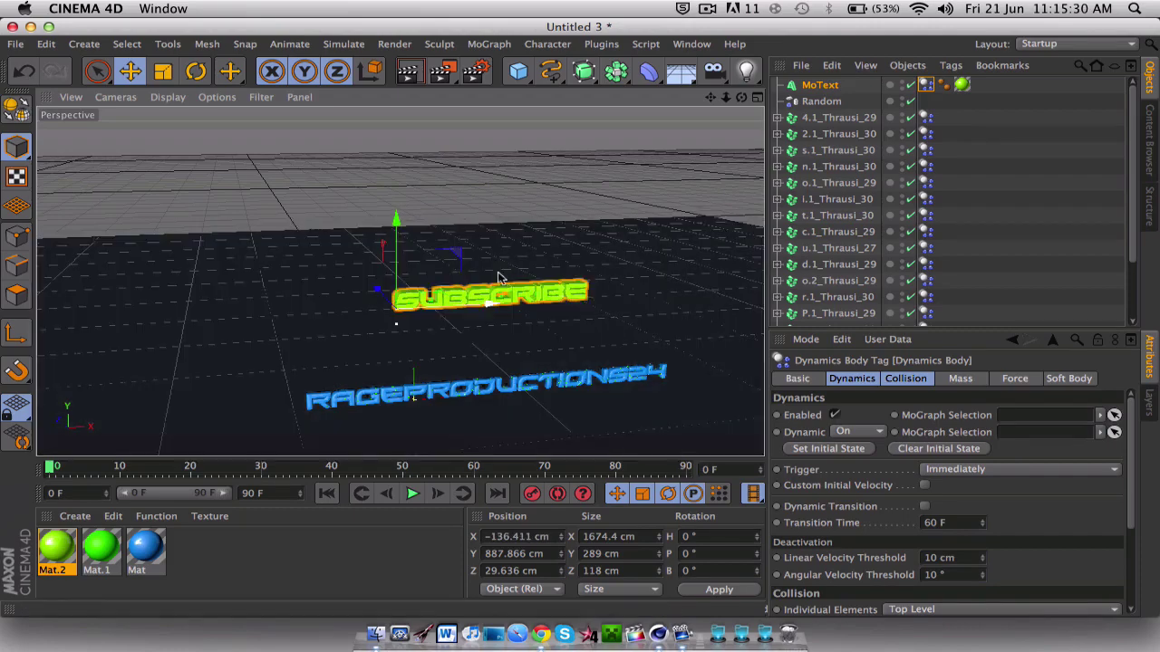
pyautogui.keyDown('alt'); pyautogui.moveTo(551, 344); pyautogui.dragTo(484, 348); pyautogui.keyUp('alt')
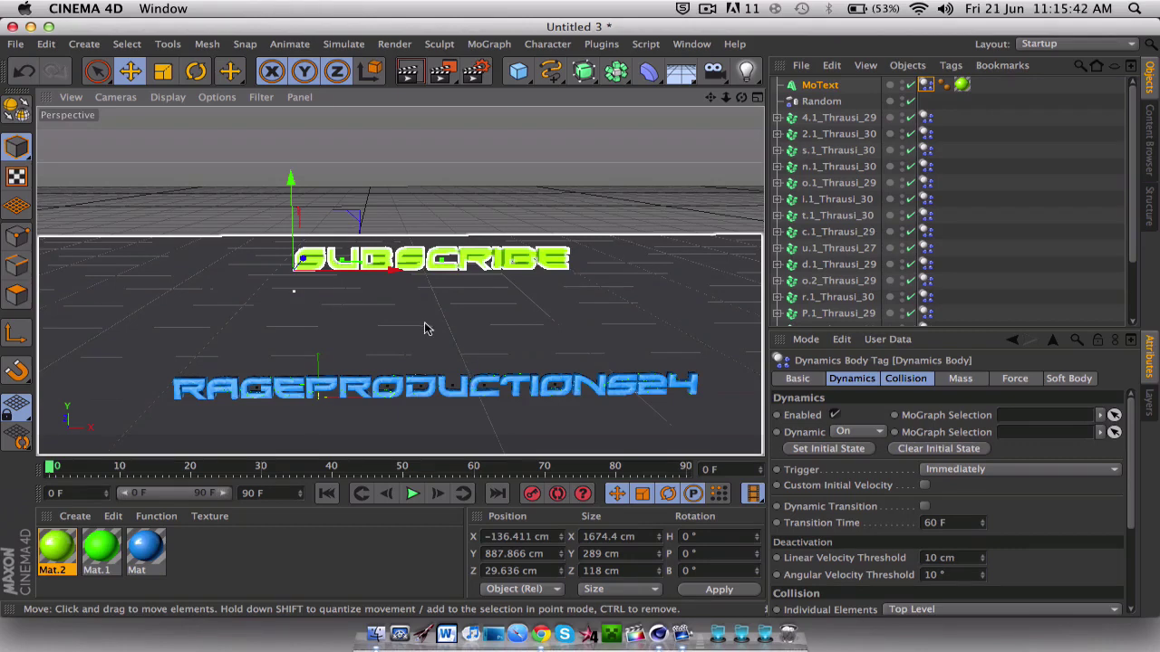
pyautogui.moveTo(424, 321); pyautogui.dragTo(481, 342)
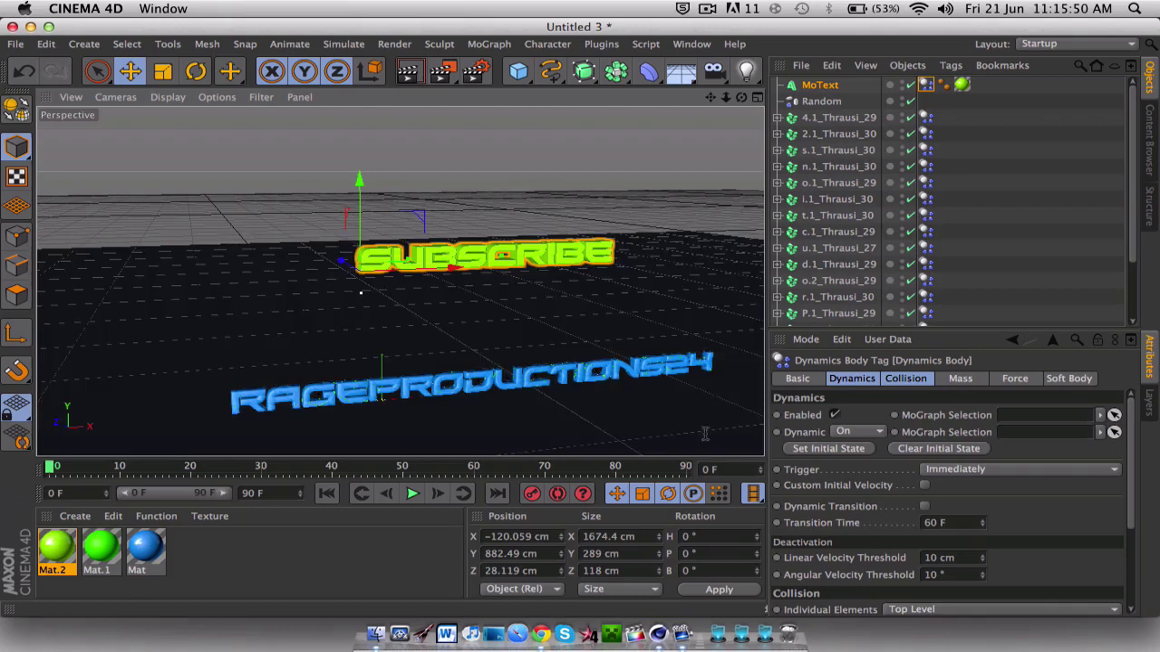
pyautogui.click(847, 88)
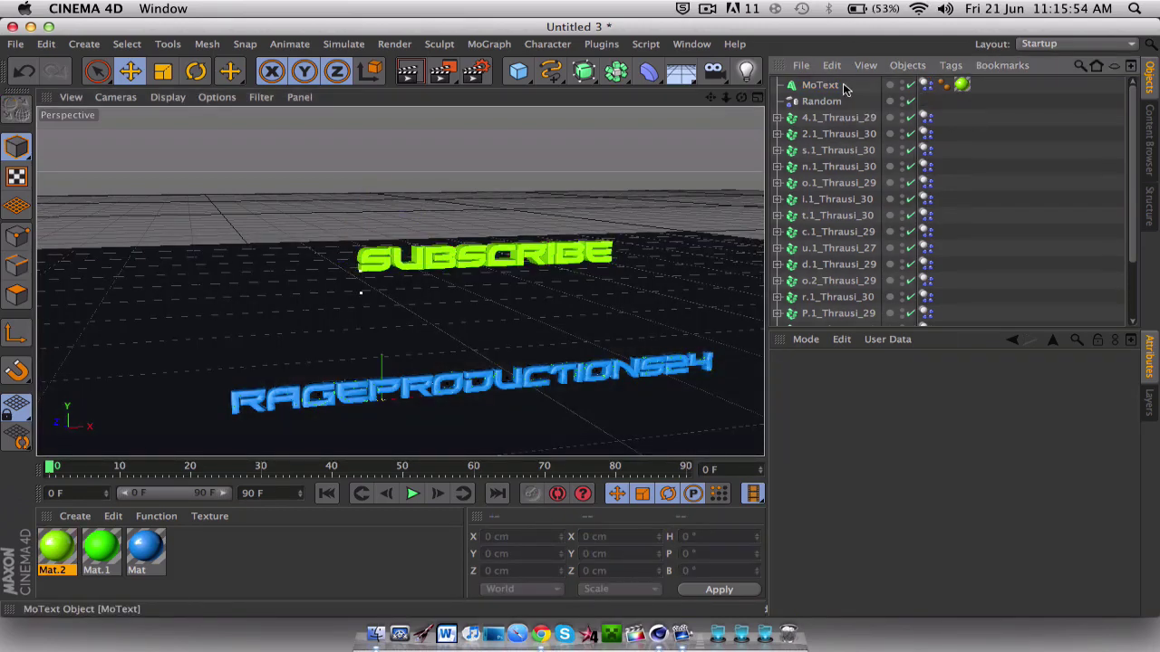
pyautogui.click(835, 86)
pyautogui.scroll(-3, 917, 559)
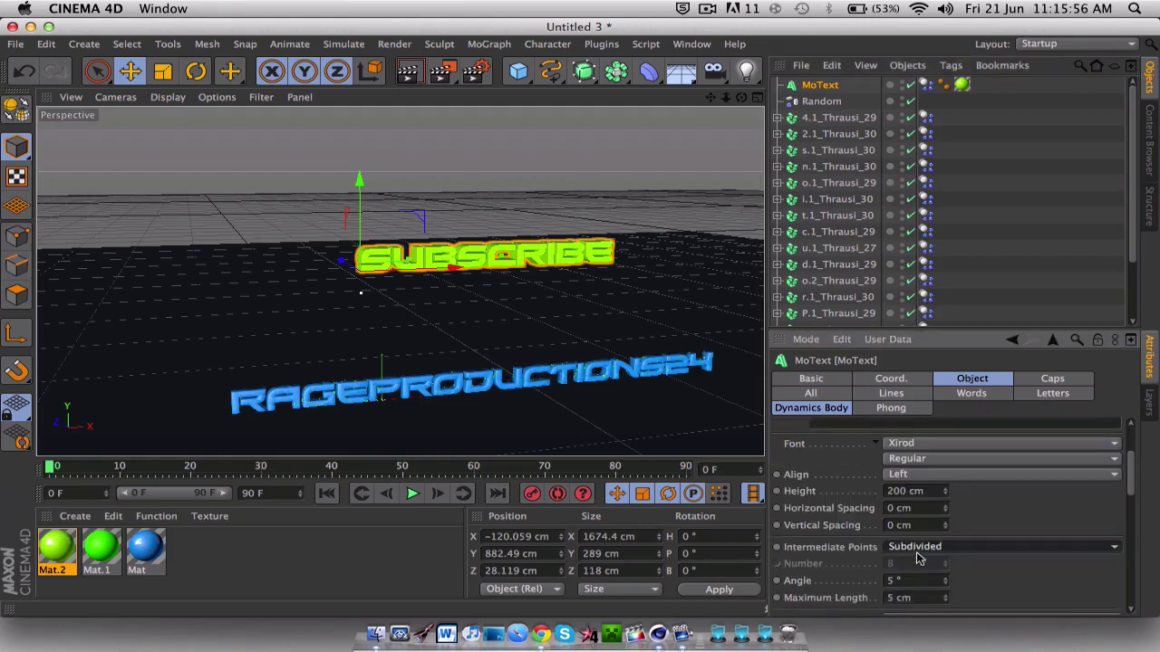
pyautogui.press('super+z')
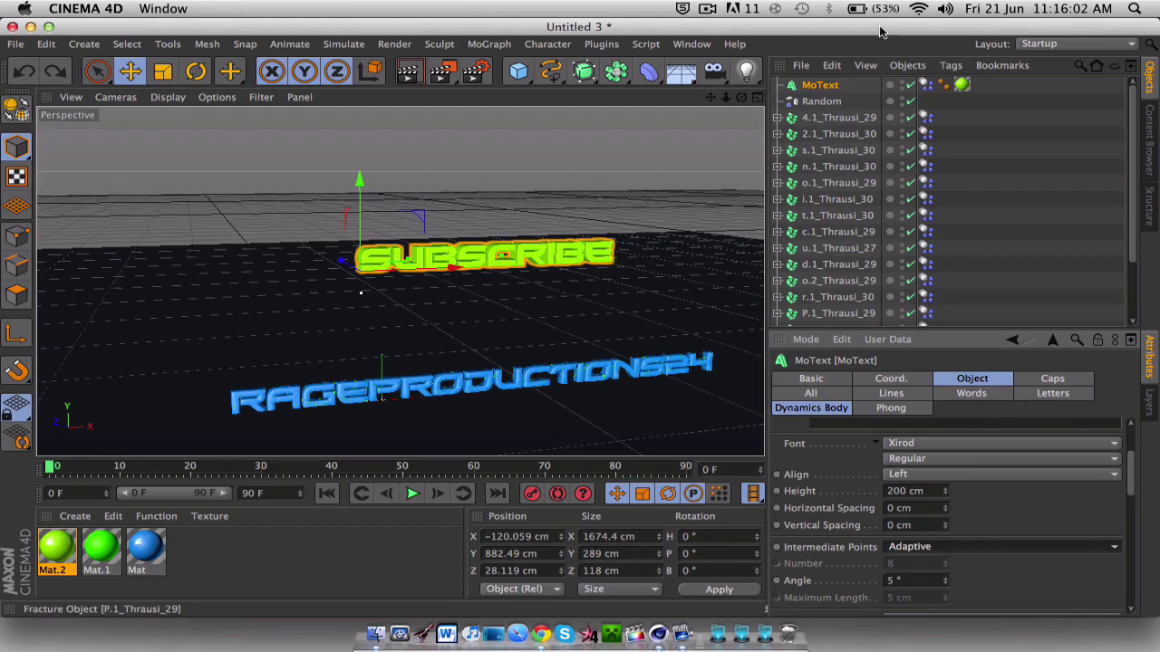
# Review the dynamics, collision, mass, force and soft body settings of the SUBSCRIBE text's Dynamics Body tag
pyautogui.click(856, 87)
pyautogui.click(926, 83)
pyautogui.click(926, 84)
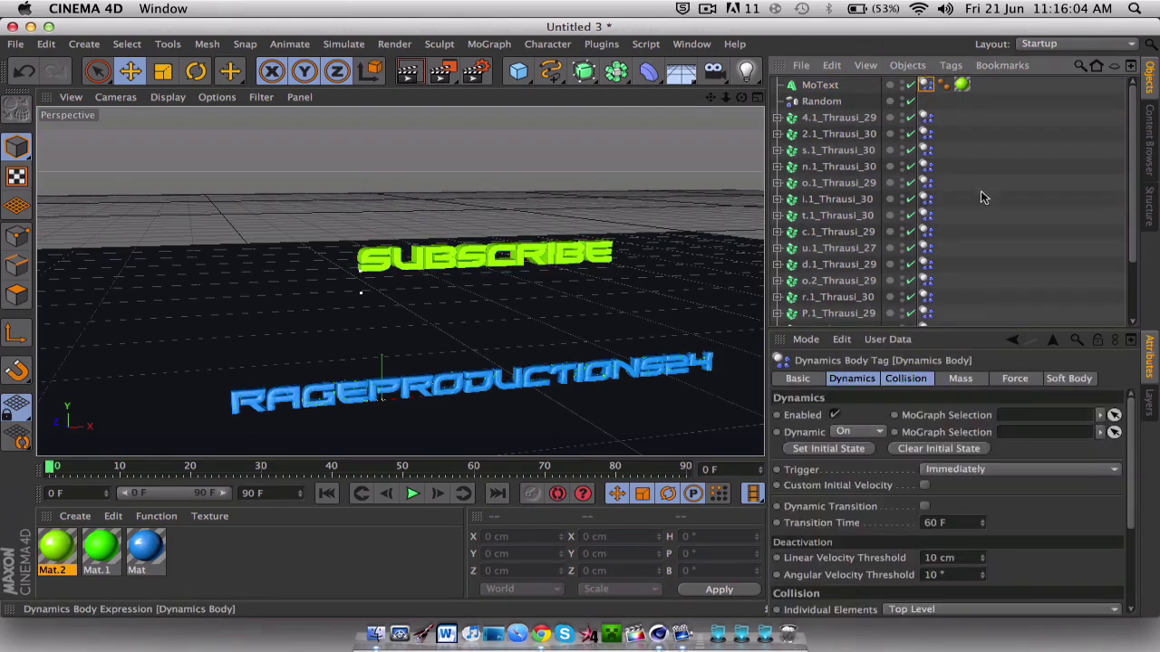
pyautogui.scroll(-2, 901, 542)
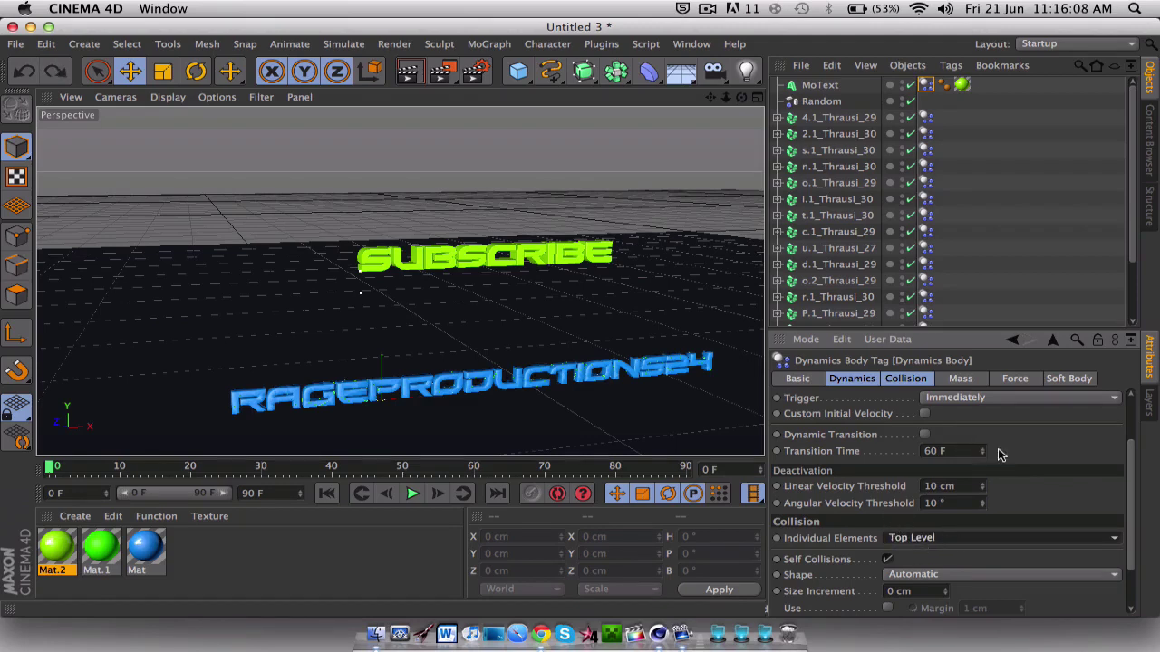
pyautogui.click(960, 380)
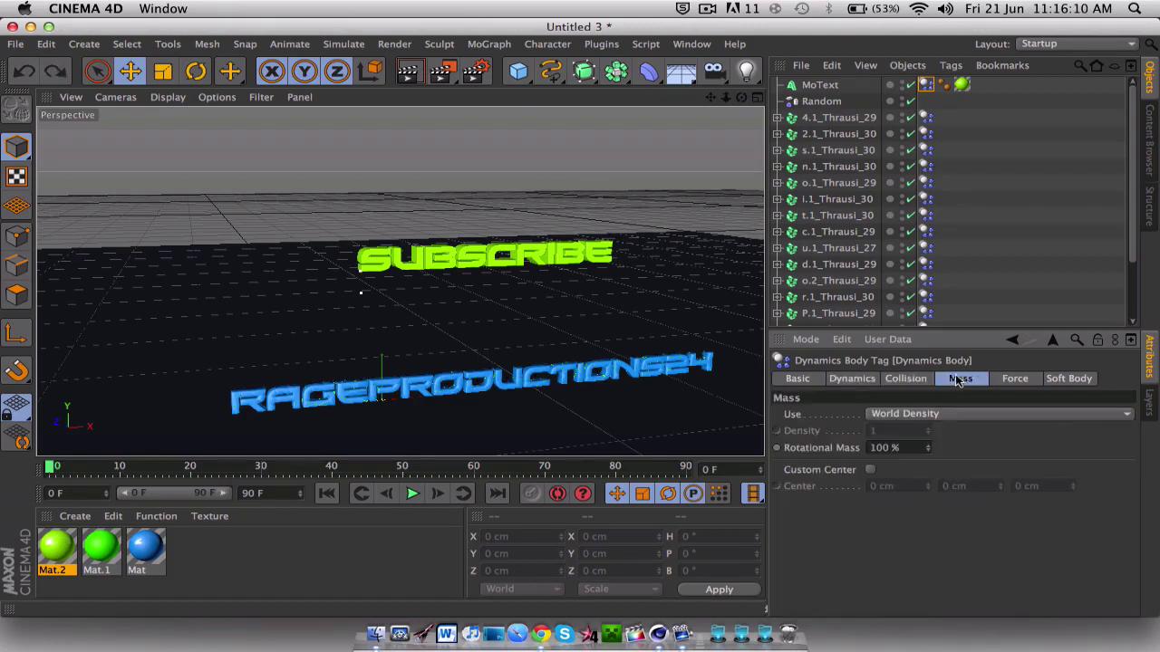
pyautogui.click(1028, 380)
pyautogui.click(1066, 378)
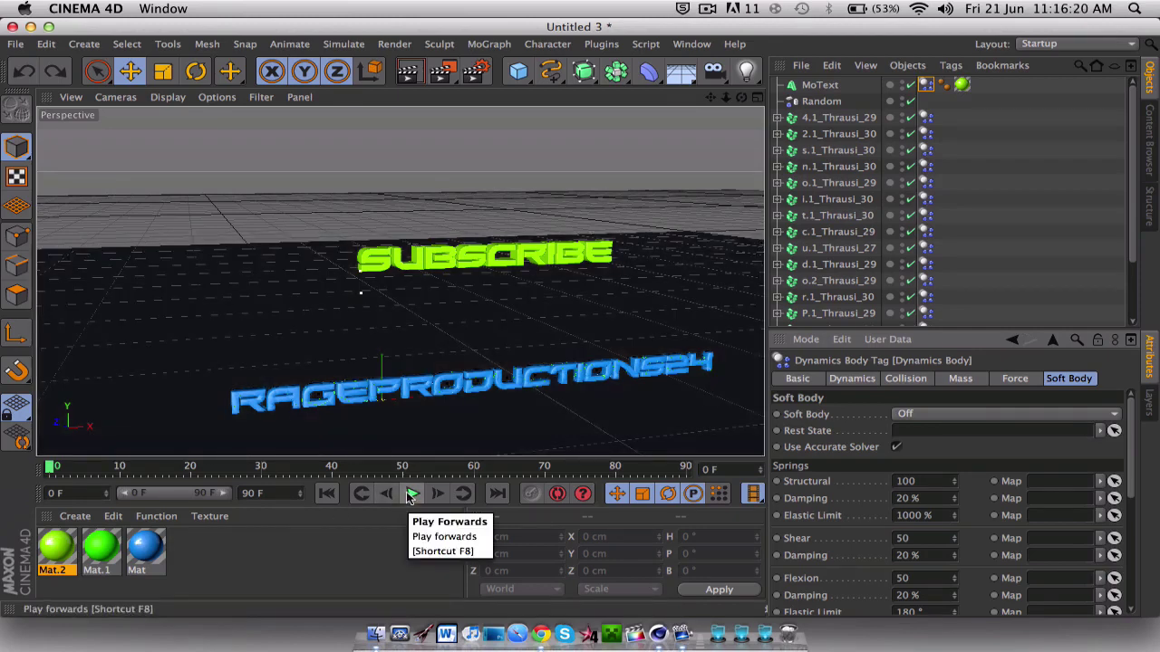
# Raise the SUBSCRIBE text to about Y 1520 cm above the floor
pyautogui.click(461, 270)
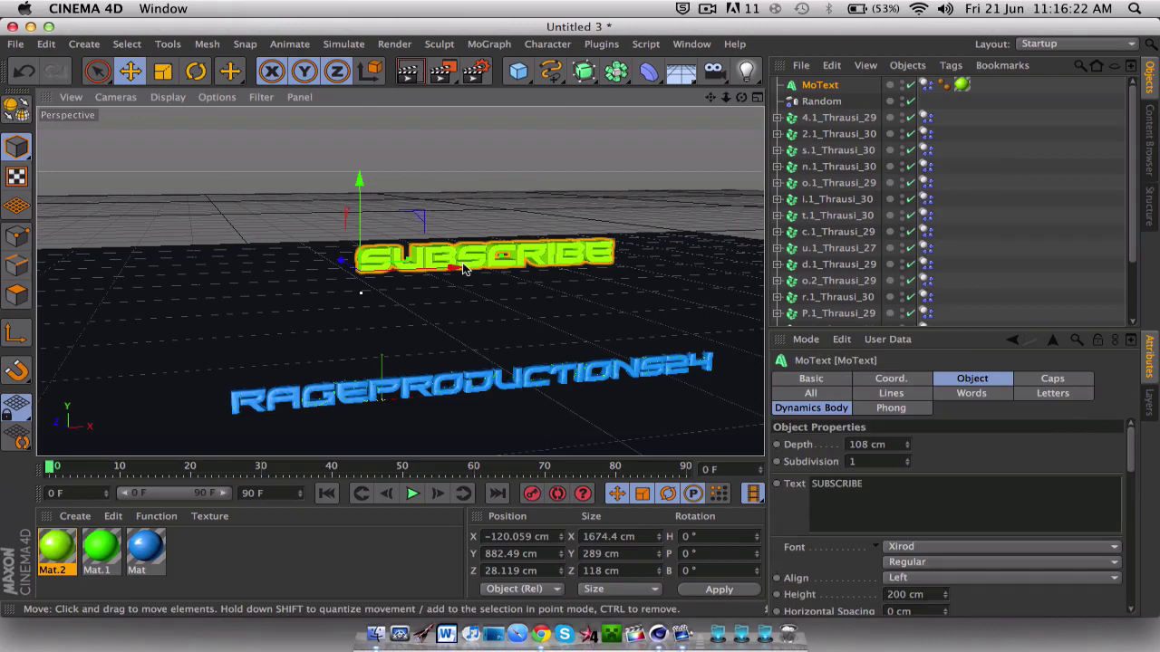
pyautogui.moveTo(354, 214); pyautogui.dragTo(359, 103)
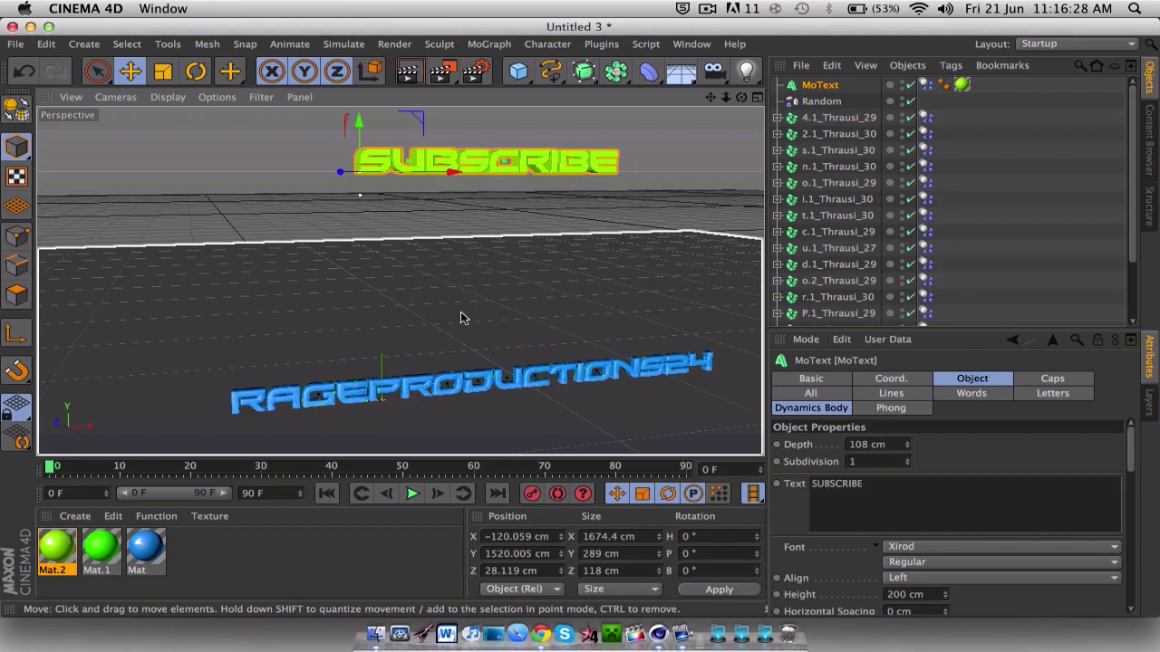
# Play the collision simulation up to frame 76 and render a viewport preview of the shattering RageProductions24 letters
pyautogui.keyDown('alt'); pyautogui.moveTo(460, 317); pyautogui.dragTo(386, 352); pyautogui.keyUp('alt')
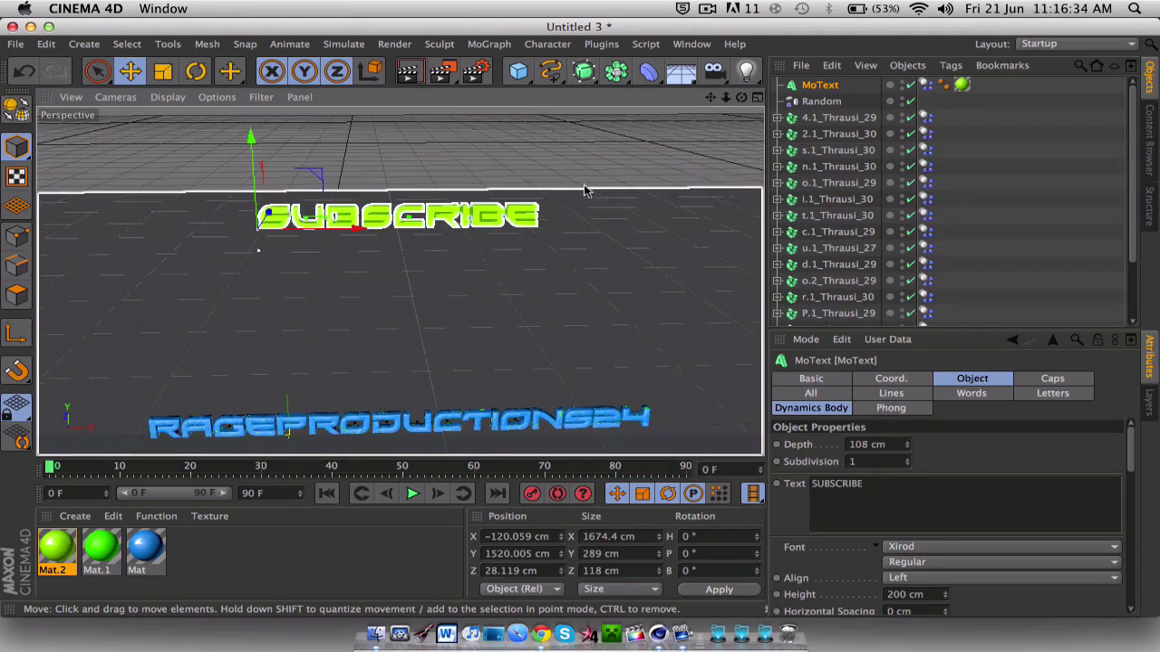
pyautogui.moveTo(711, 99); pyautogui.dragTo(740, 13)
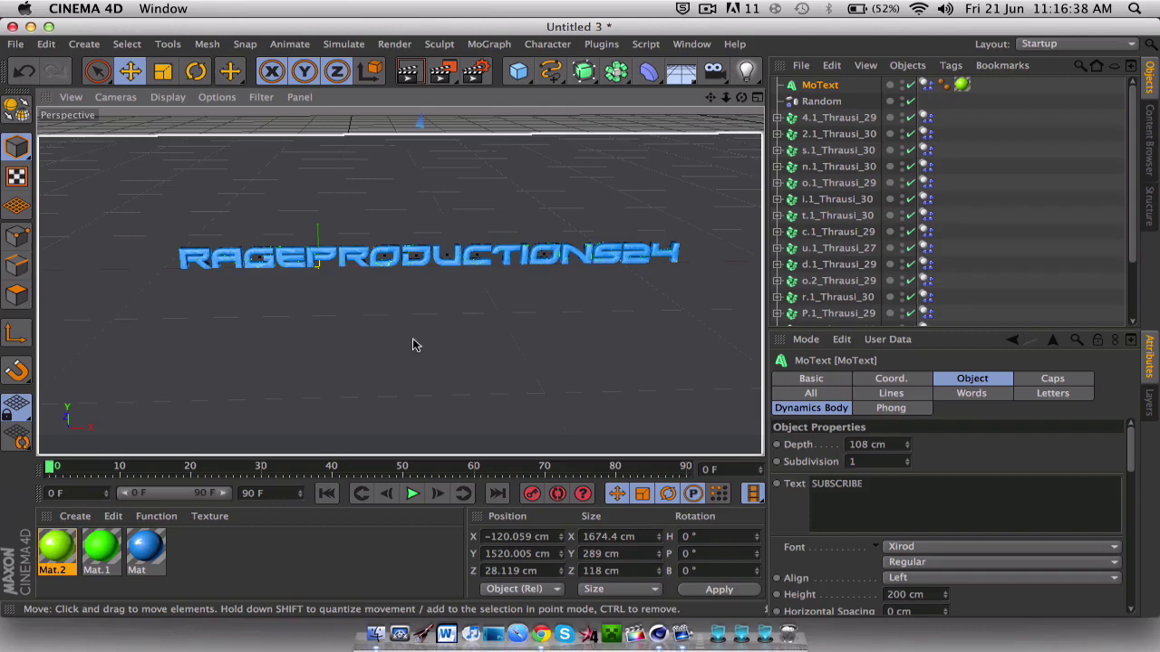
pyautogui.scroll(3, 413, 344)
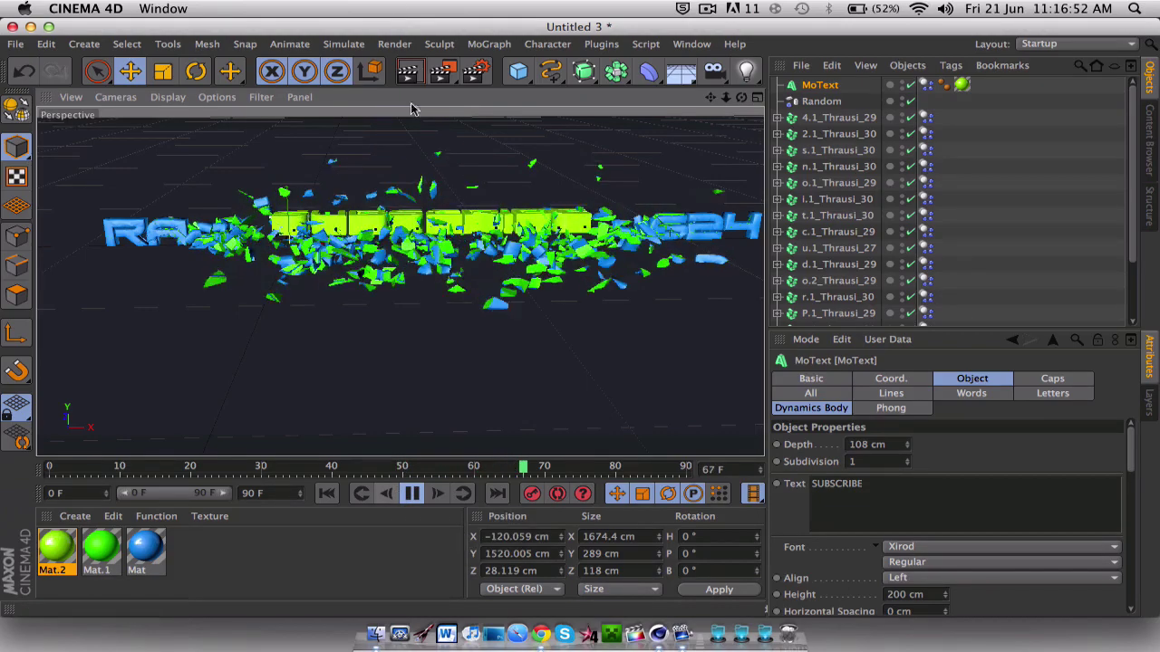
pyautogui.click(415, 489)
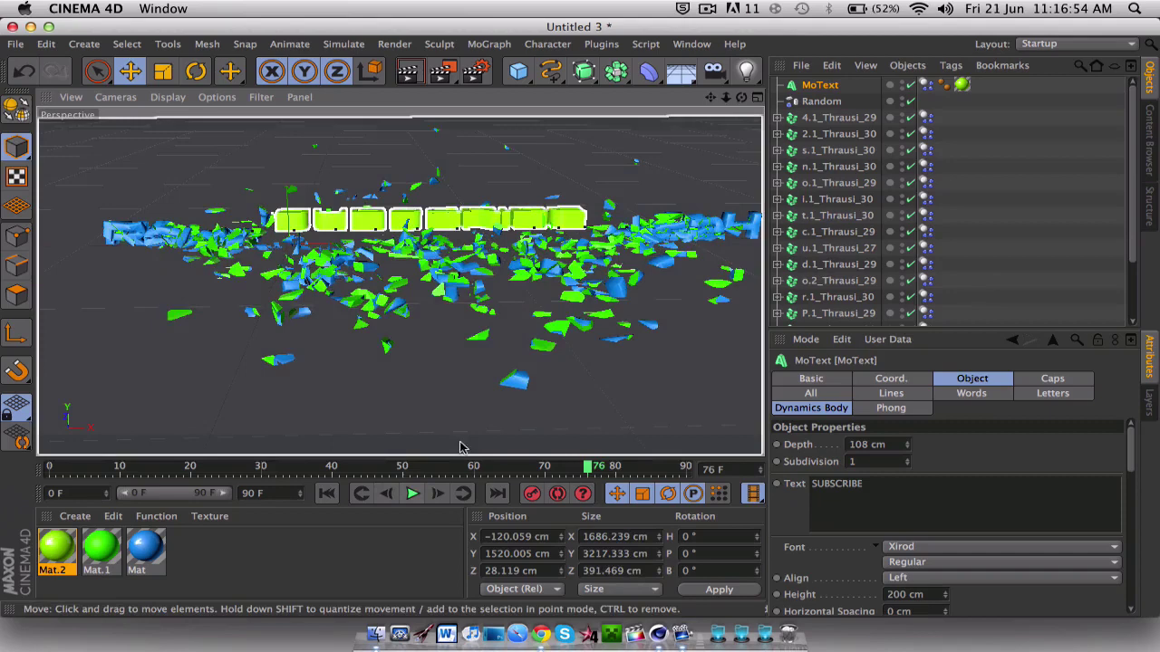
pyautogui.click(407, 74)
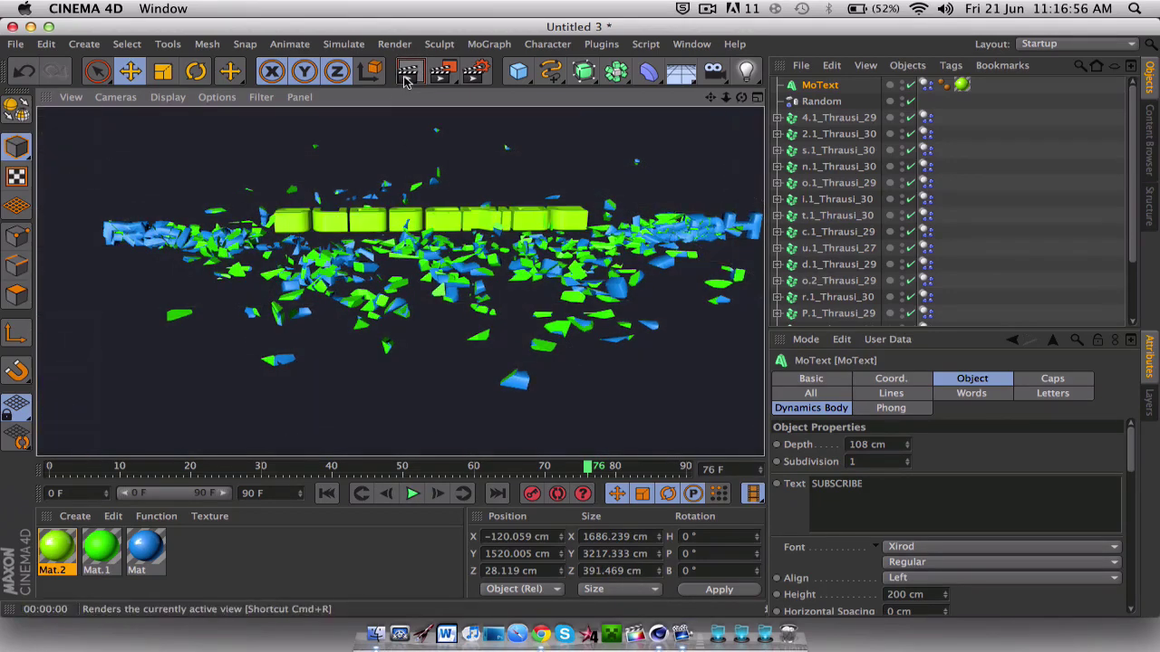
pyautogui.click(330, 384)
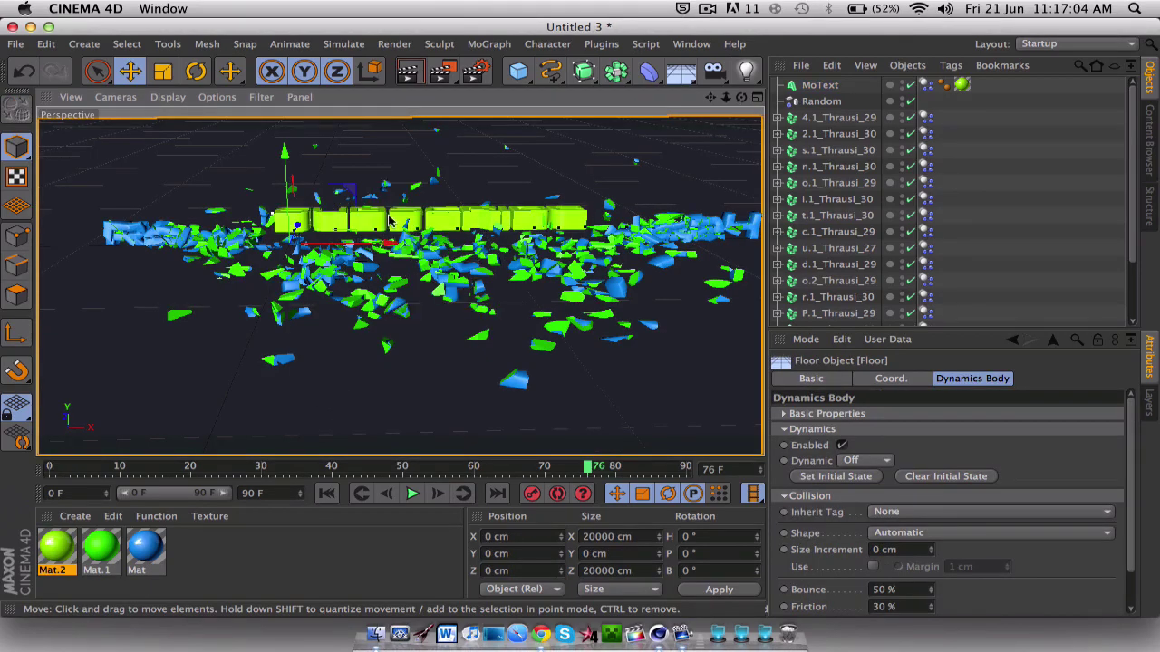
# Set the SUBSCRIBE text's extrusion depth to 148 cm and rewind the animation to frame 0
pyautogui.click(391, 220)
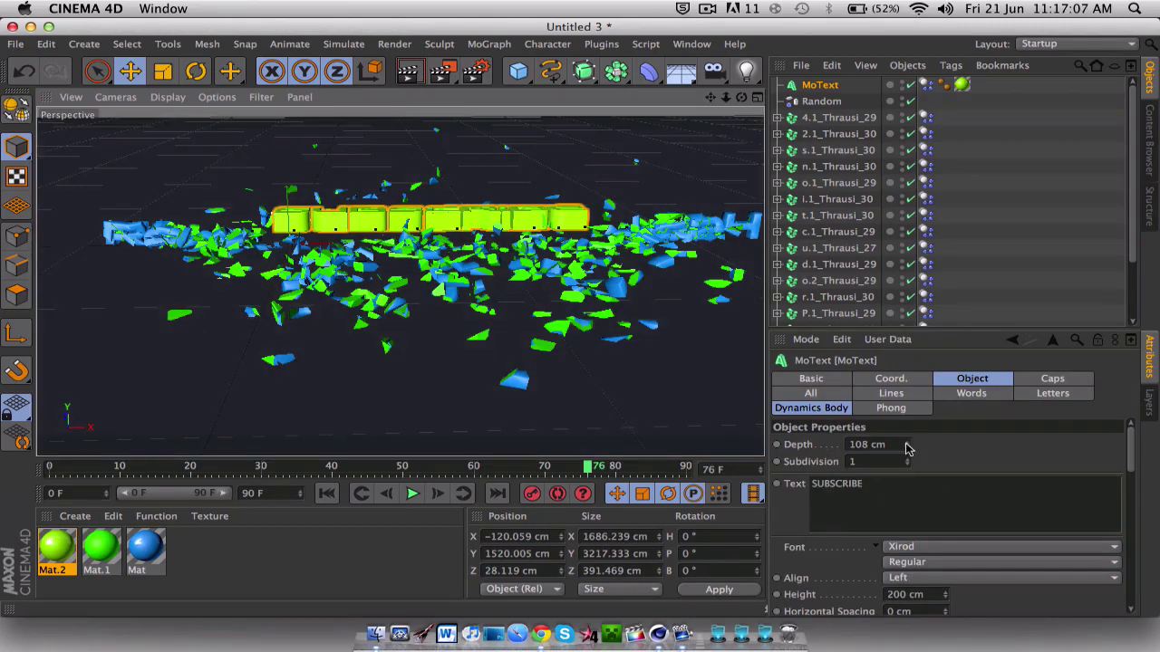
pyautogui.moveTo(905, 443); pyautogui.dragTo(905, 439)
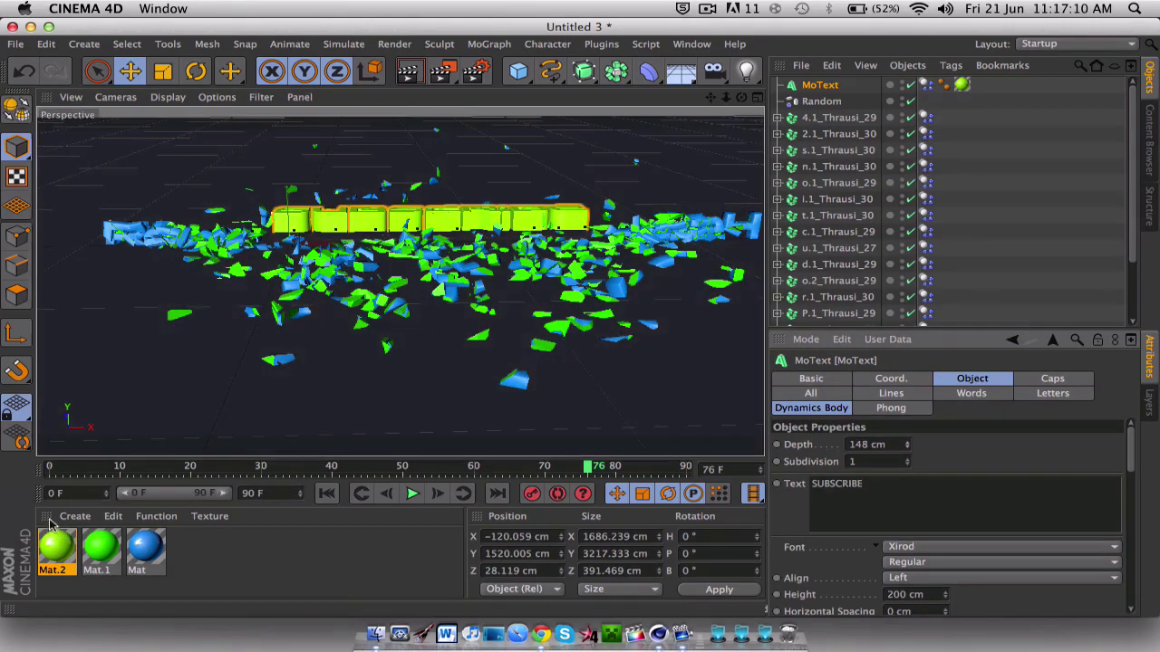
pyautogui.click(54, 469)
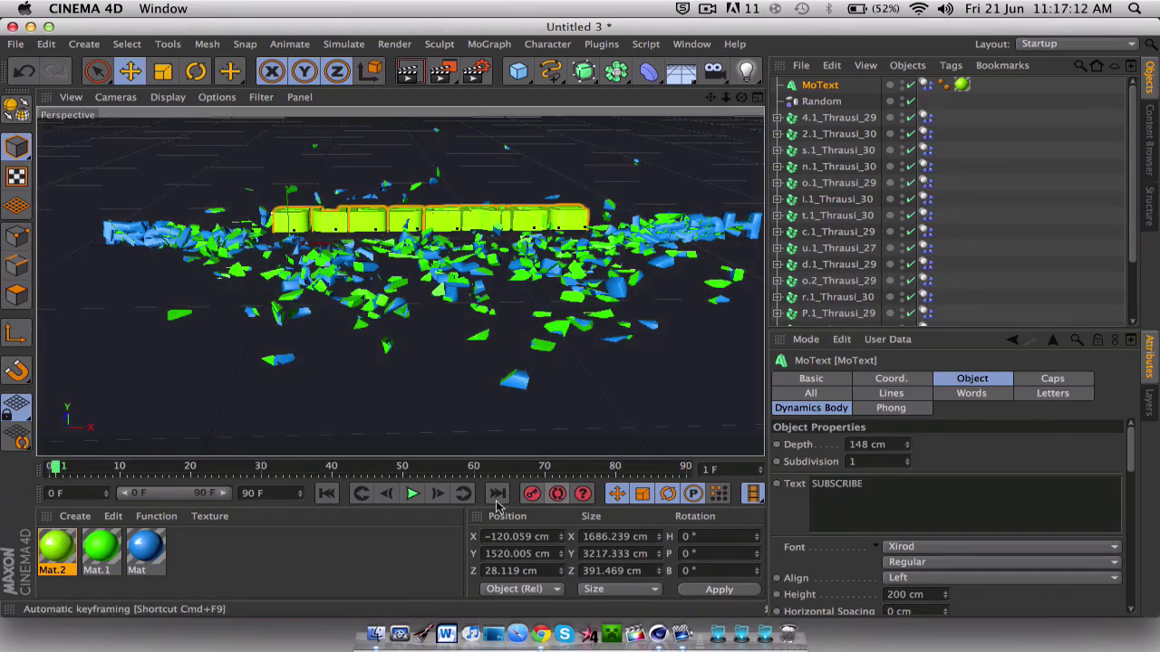
pyautogui.scroll(-2, 474, 389)
pyautogui.scroll(-5, 474, 390)
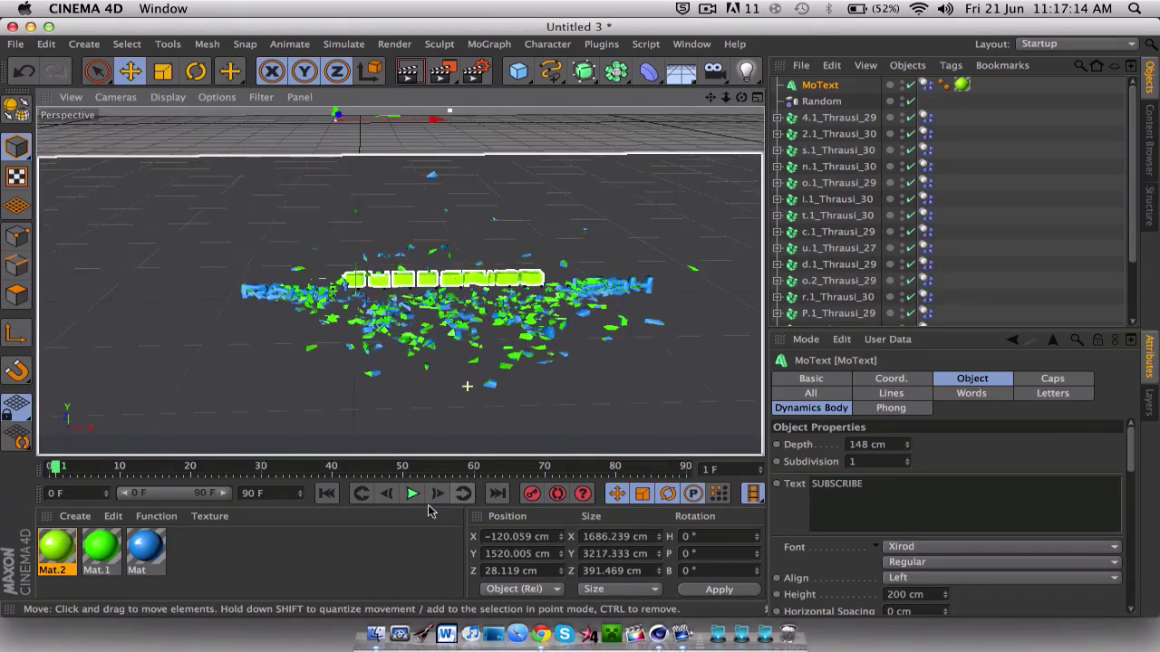
pyautogui.click(336, 493)
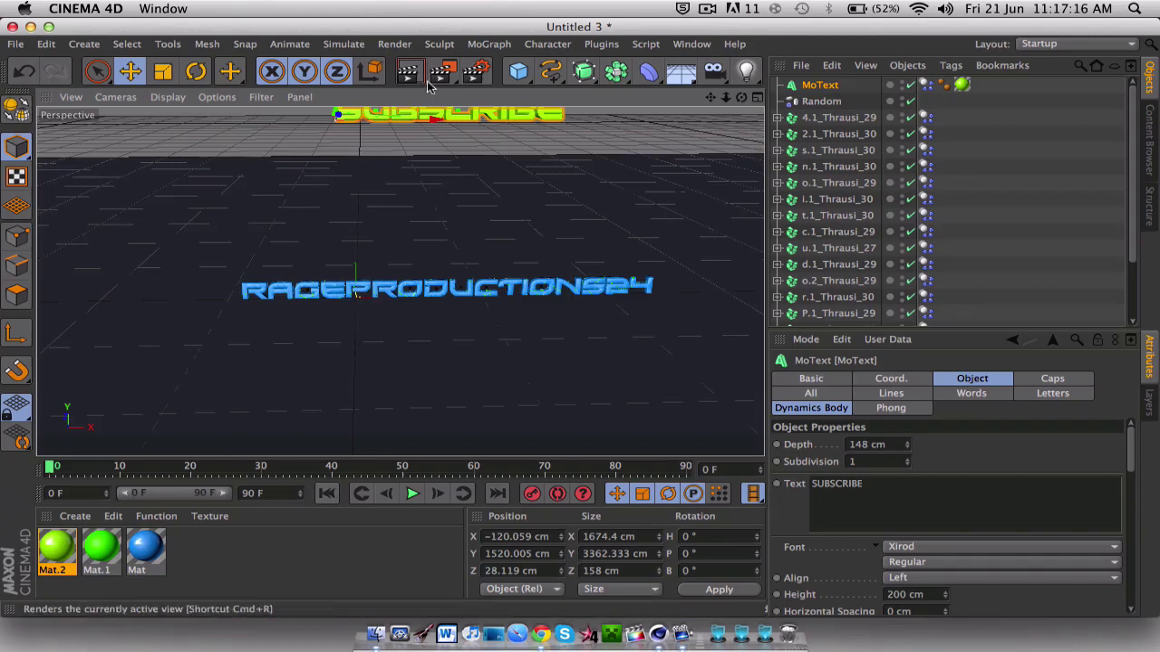
# Lower the SUBSCRIBE text to about Y 1260 cm above the RageProductions24 letters
pyautogui.moveTo(335, 116); pyautogui.dragTo(367, 225)
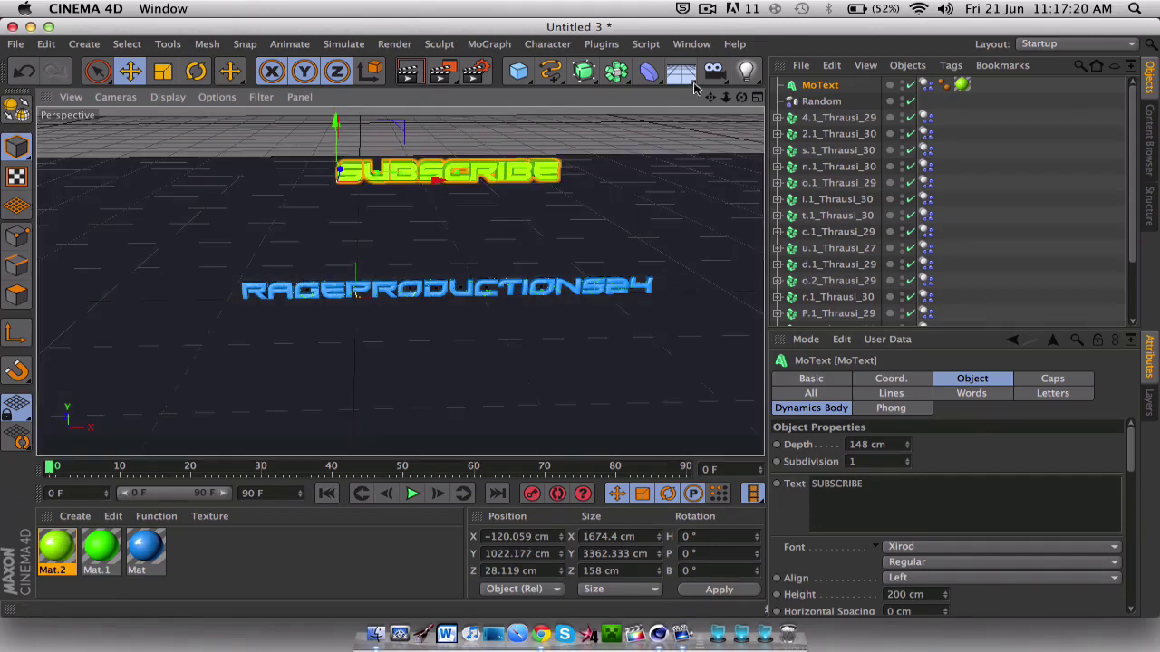
pyautogui.scroll(6, 562, 272)
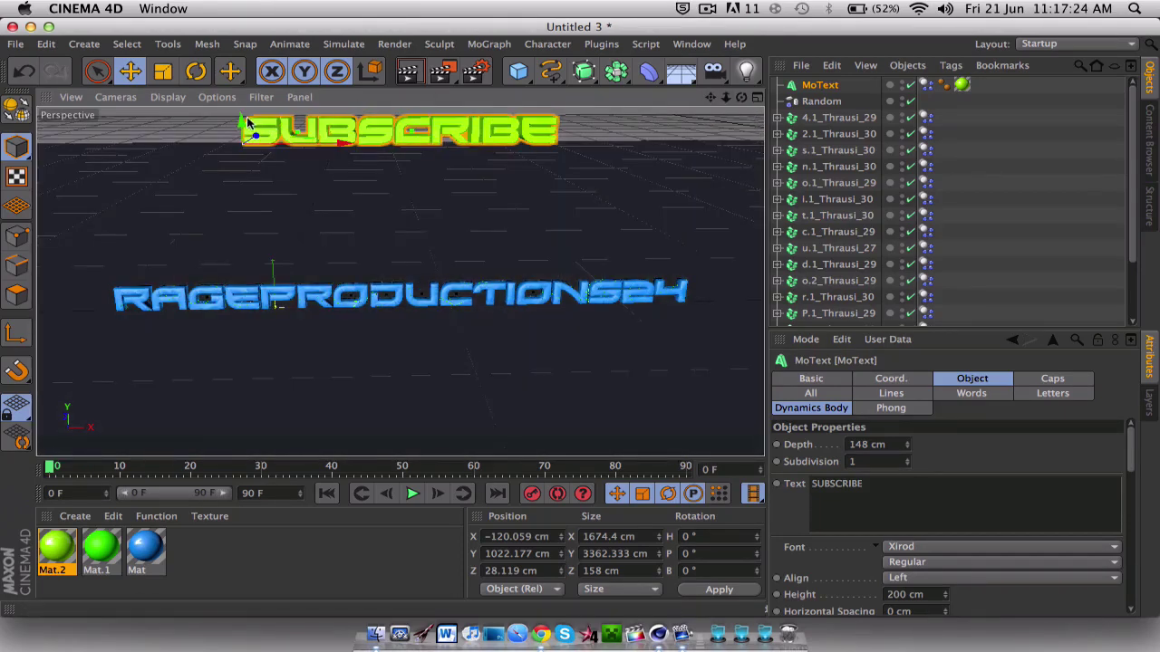
pyautogui.moveTo(241, 121); pyautogui.dragTo(224, 105)
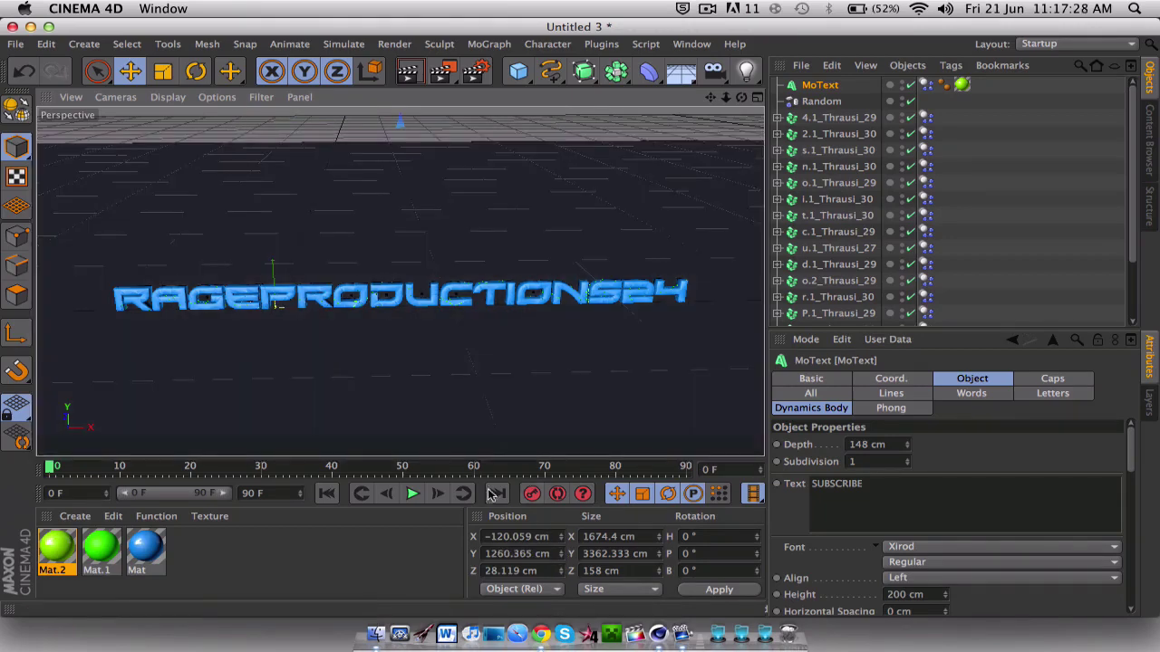
# Render a viewport preview of the first frame and play the collision simulation up to frame 80
pyautogui.click(408, 70)
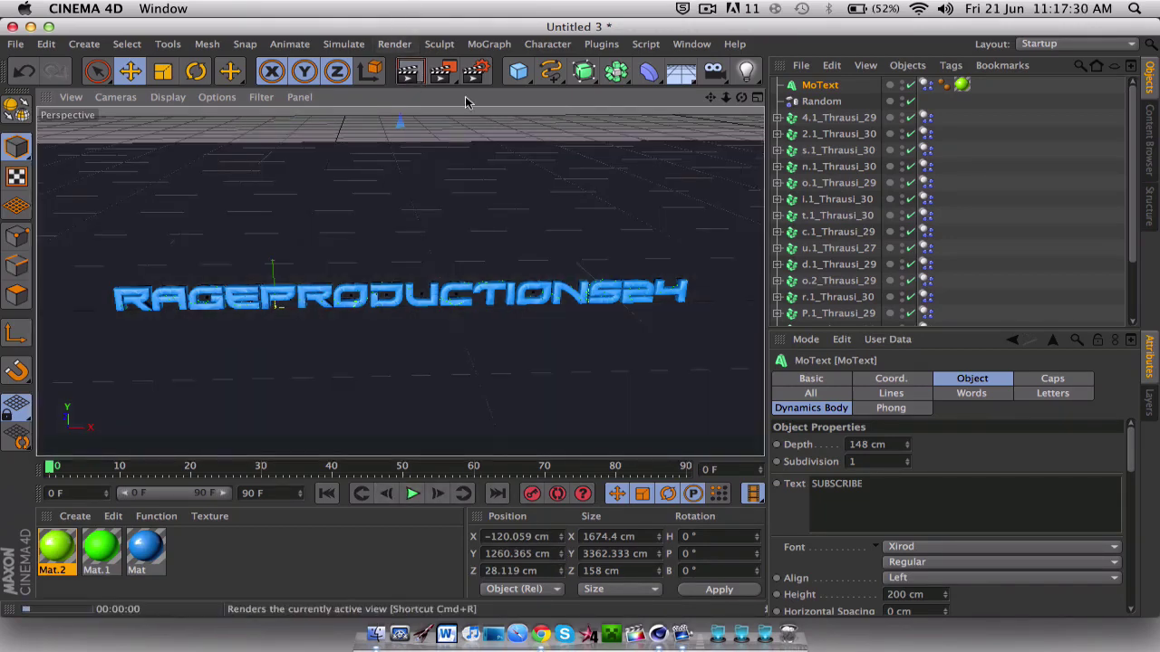
pyautogui.click(420, 182)
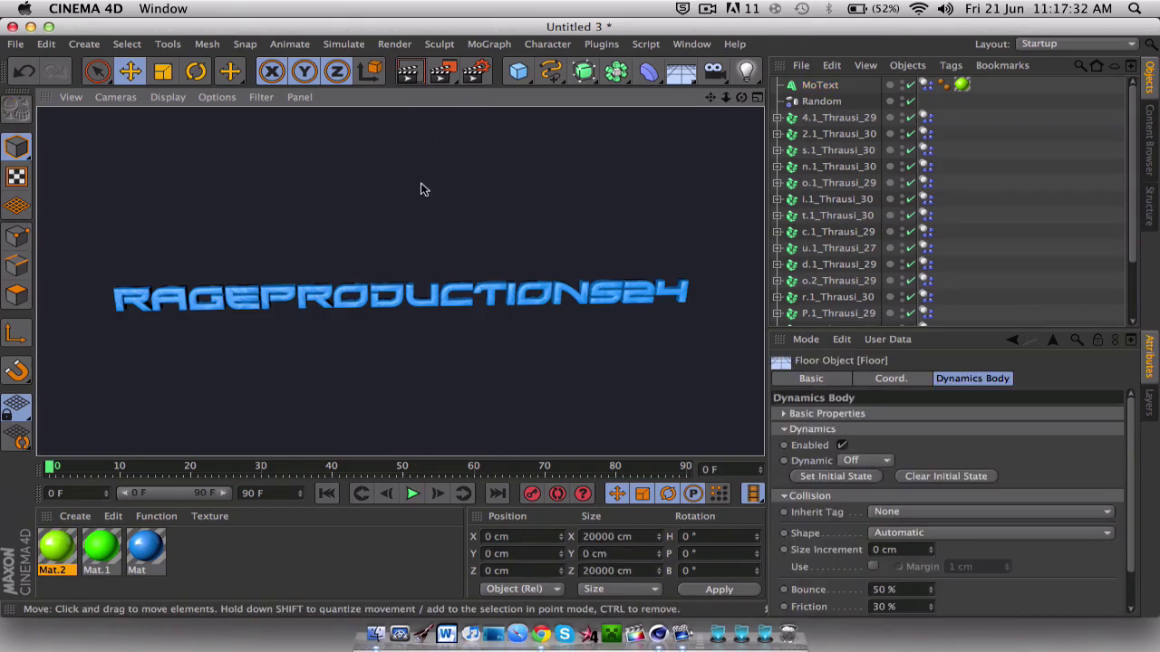
pyautogui.click(411, 493)
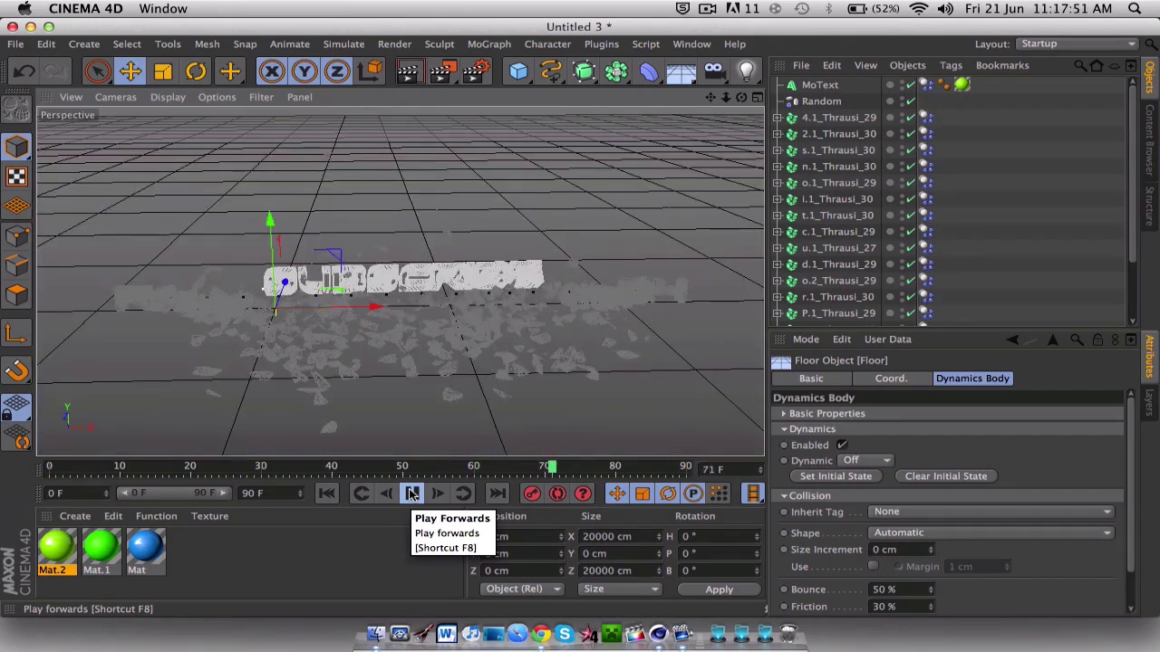
pyautogui.click(411, 493)
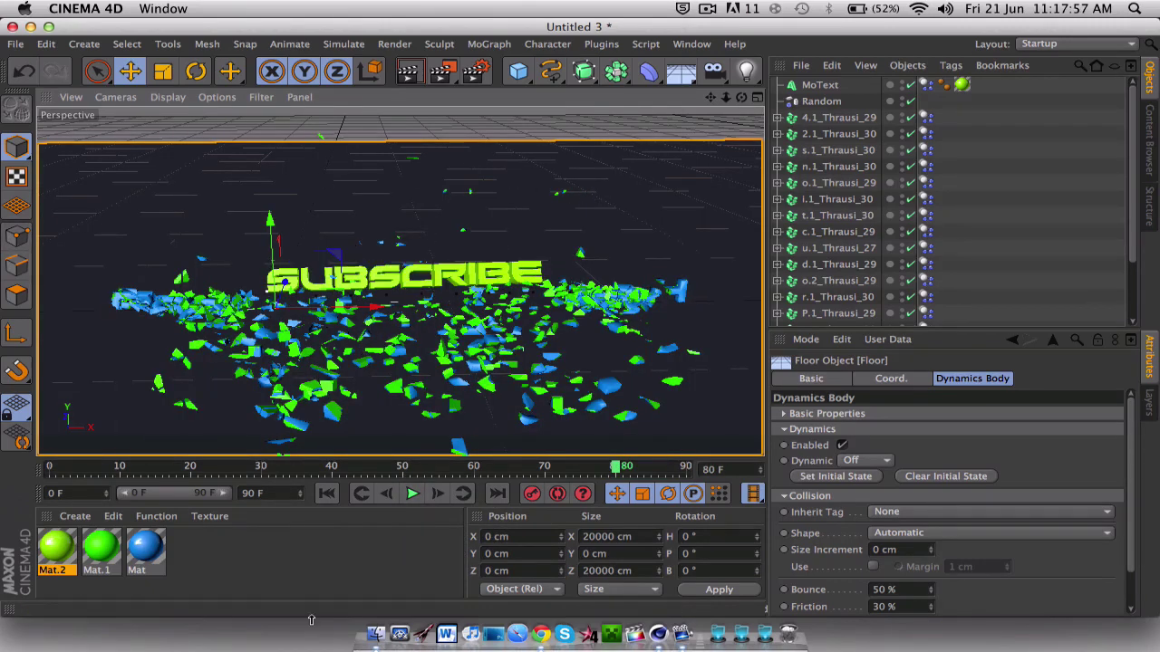
# Create a new material and set its color to pure white, RGB 255, 255, 255
pyautogui.doubleClick(233, 571)
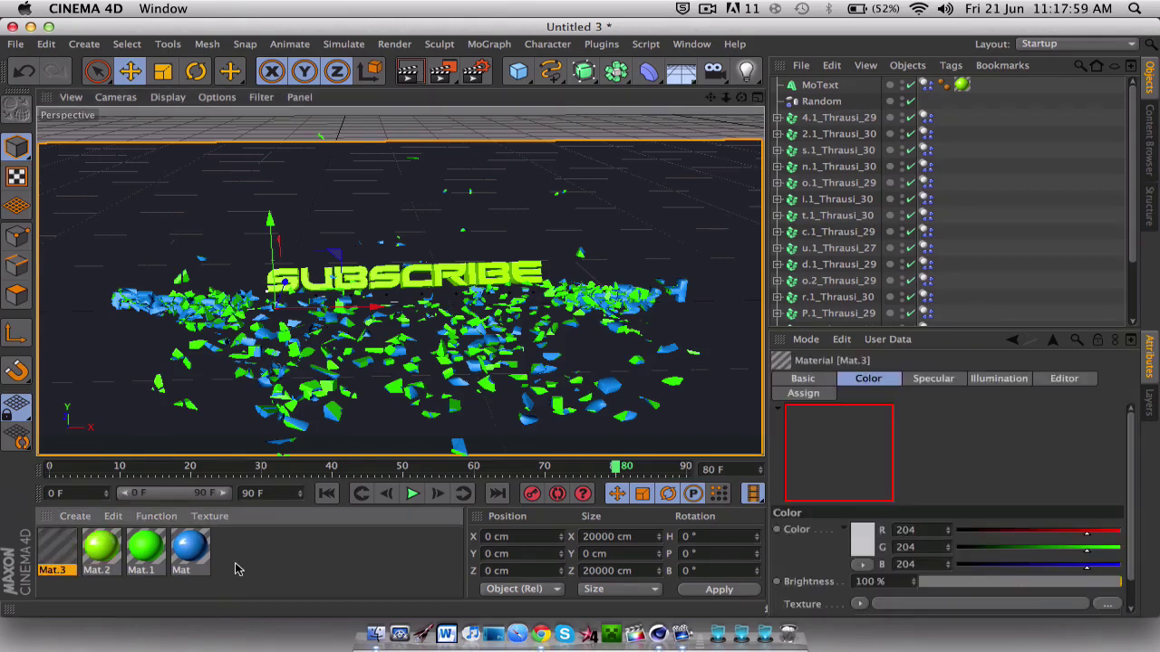
pyautogui.doubleClick(55, 549)
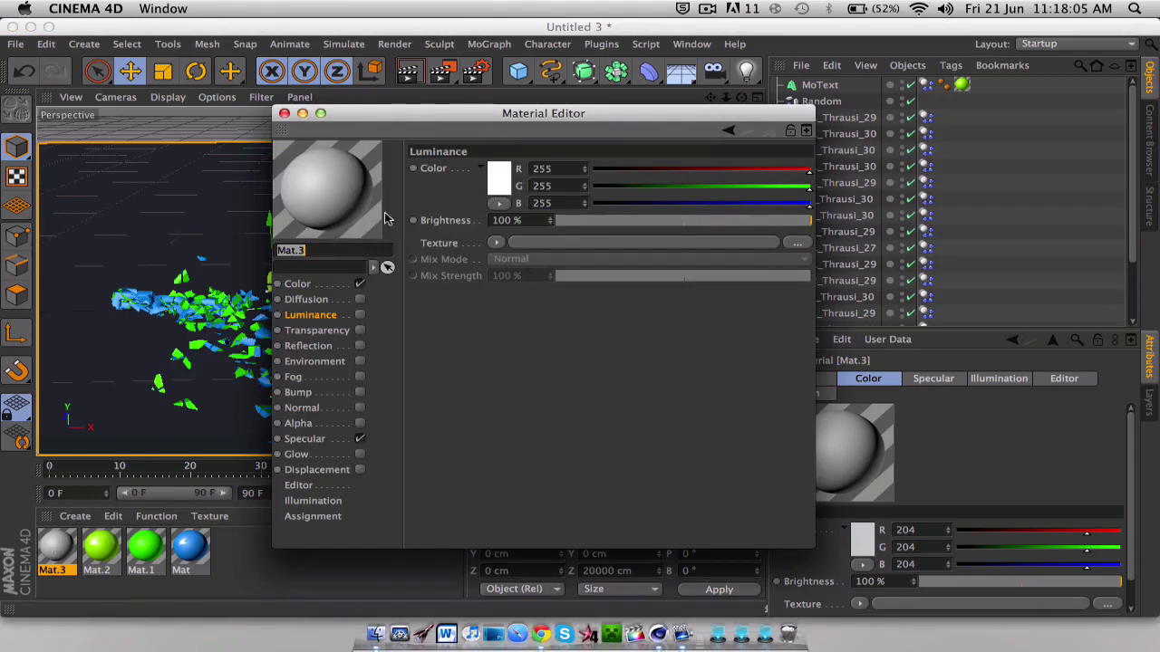
pyautogui.click(321, 286)
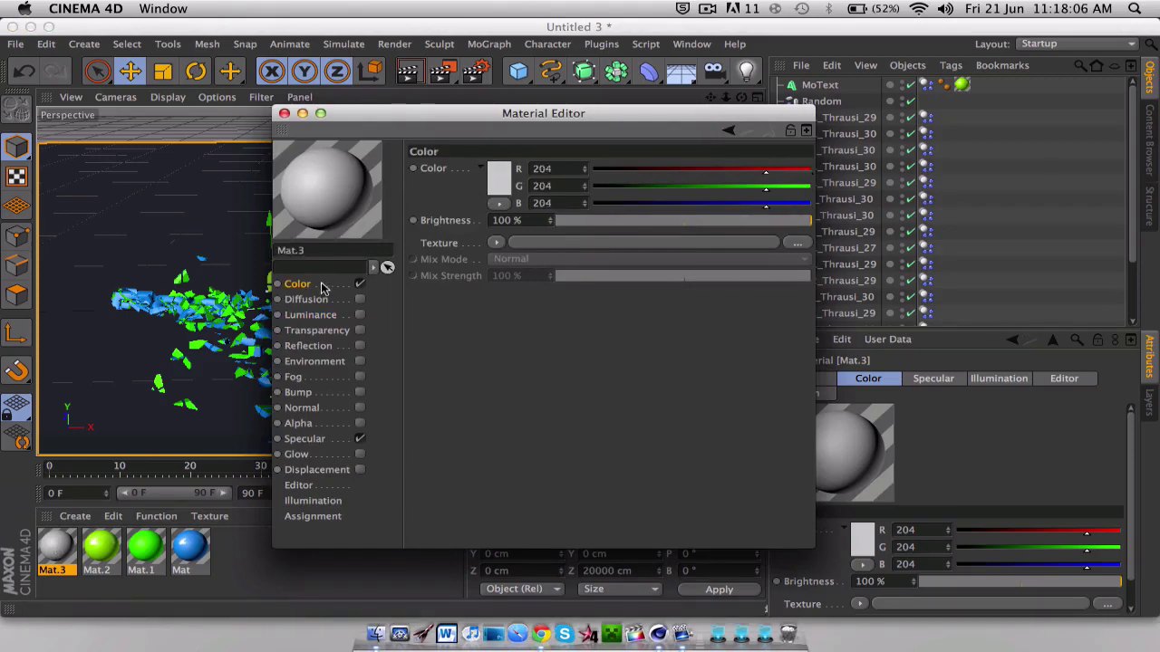
pyautogui.click(498, 178)
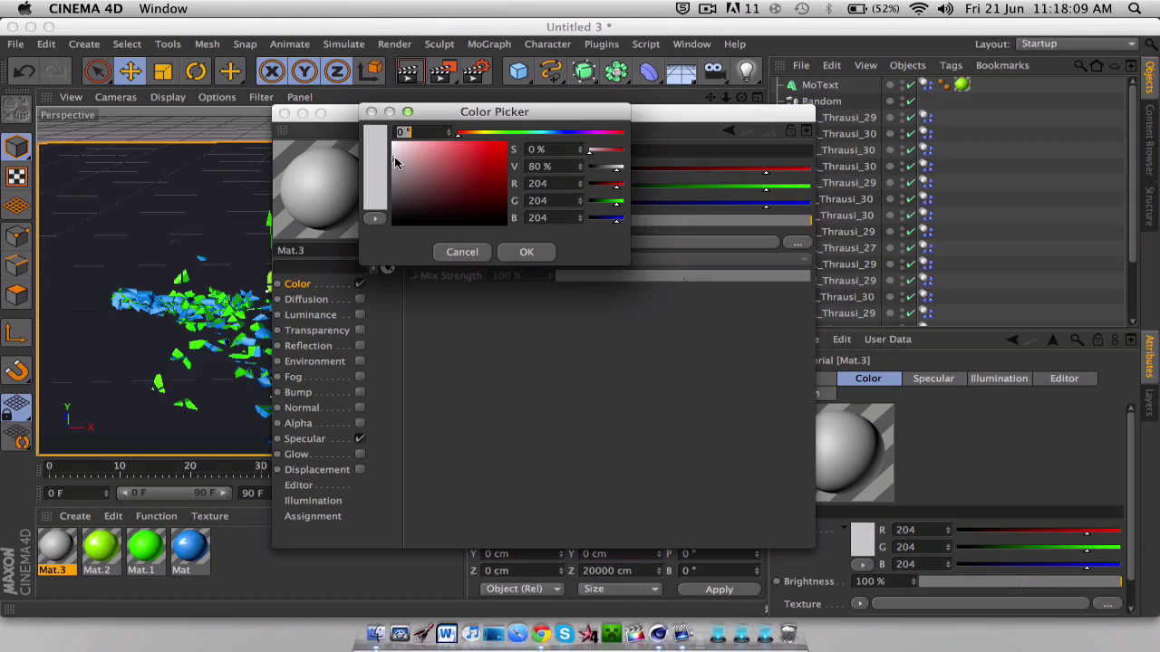
pyautogui.moveTo(391, 167); pyautogui.dragTo(380, 143)
pyautogui.click(526, 252)
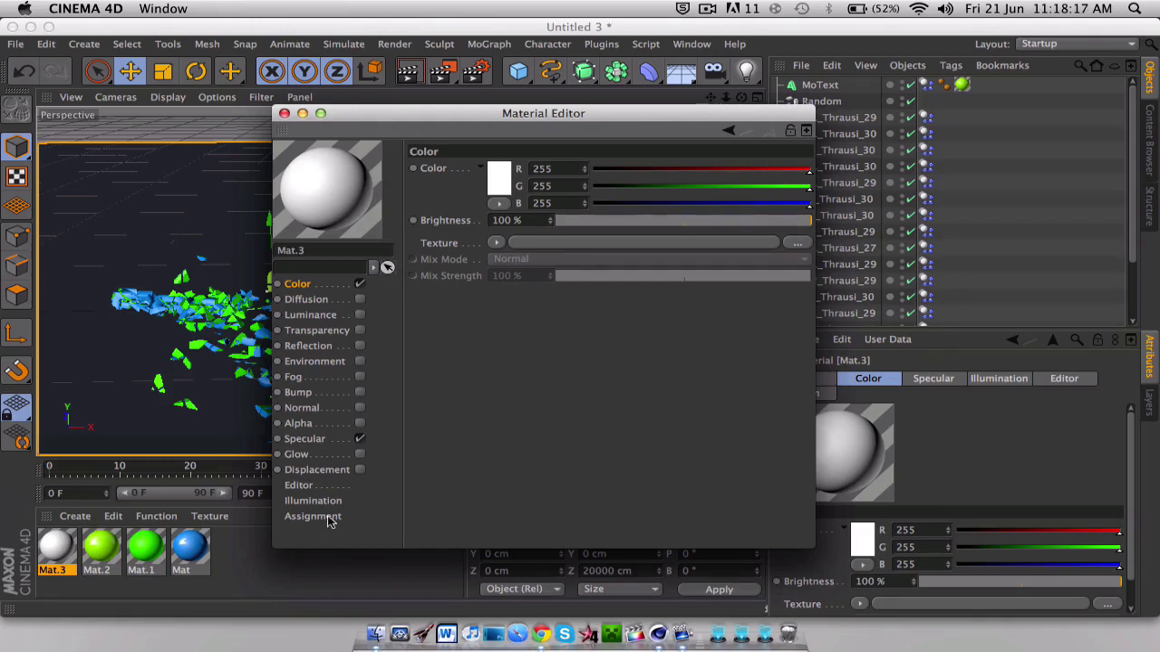
# Enable reflection on the white material with a brightness of 52%
pyautogui.click(360, 345)
pyautogui.click(689, 220)
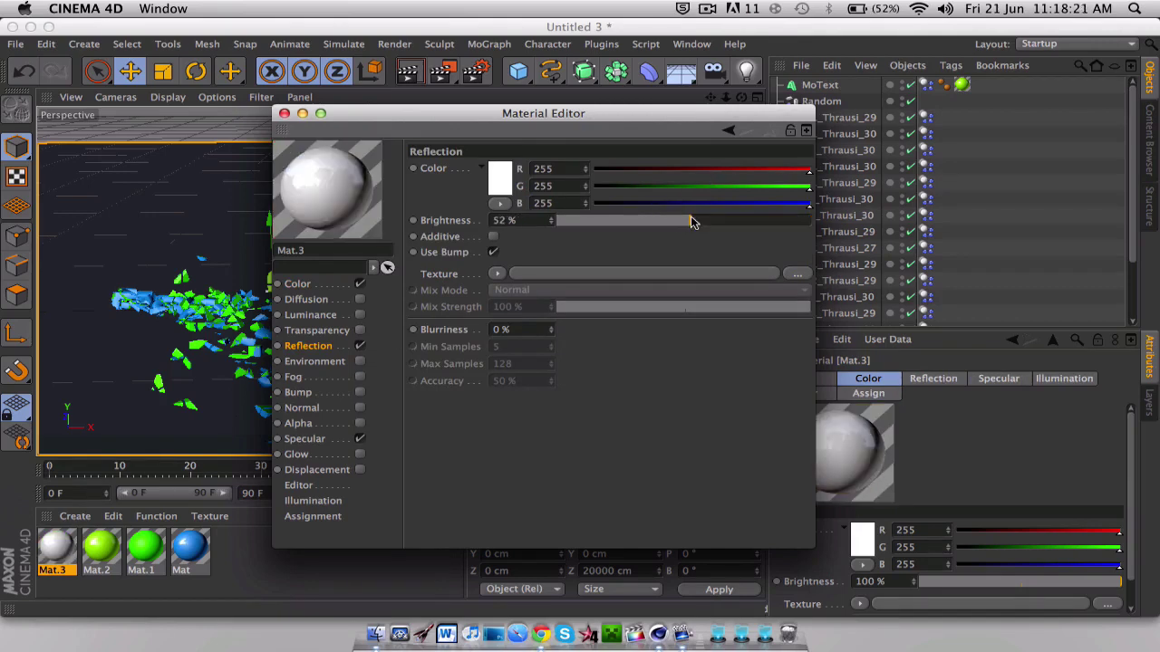
pyautogui.click(283, 115)
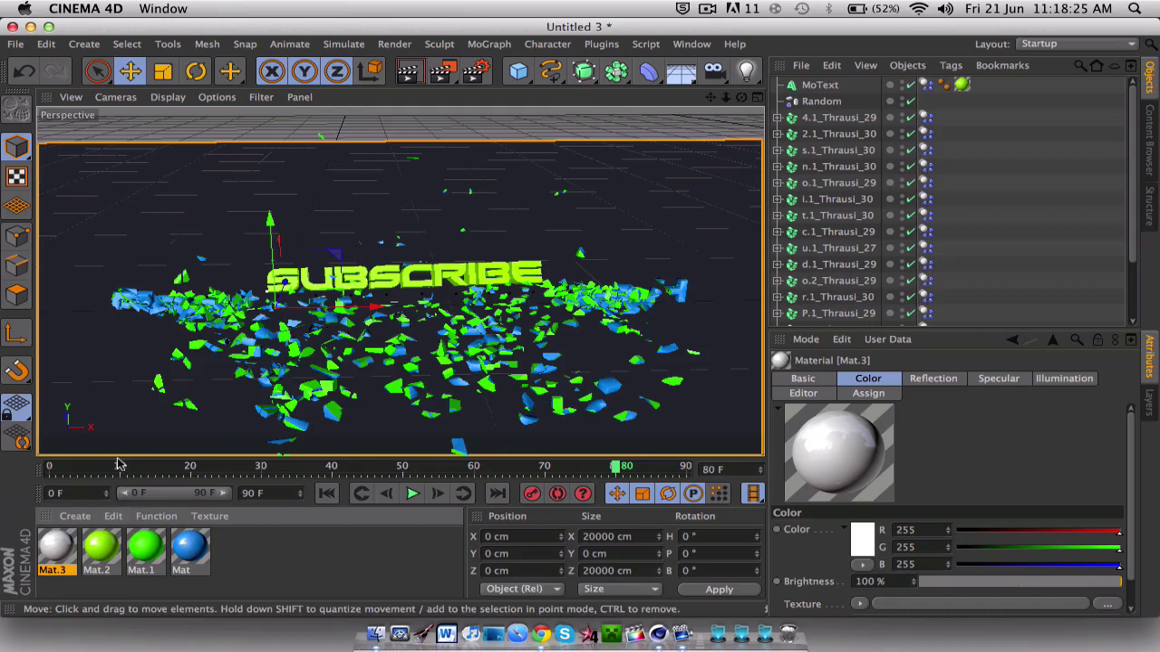
# Return the animation to frame 0 and render a viewport preview of the intact RageProductions24 letters
pyautogui.click(80, 467)
pyautogui.click(48, 467)
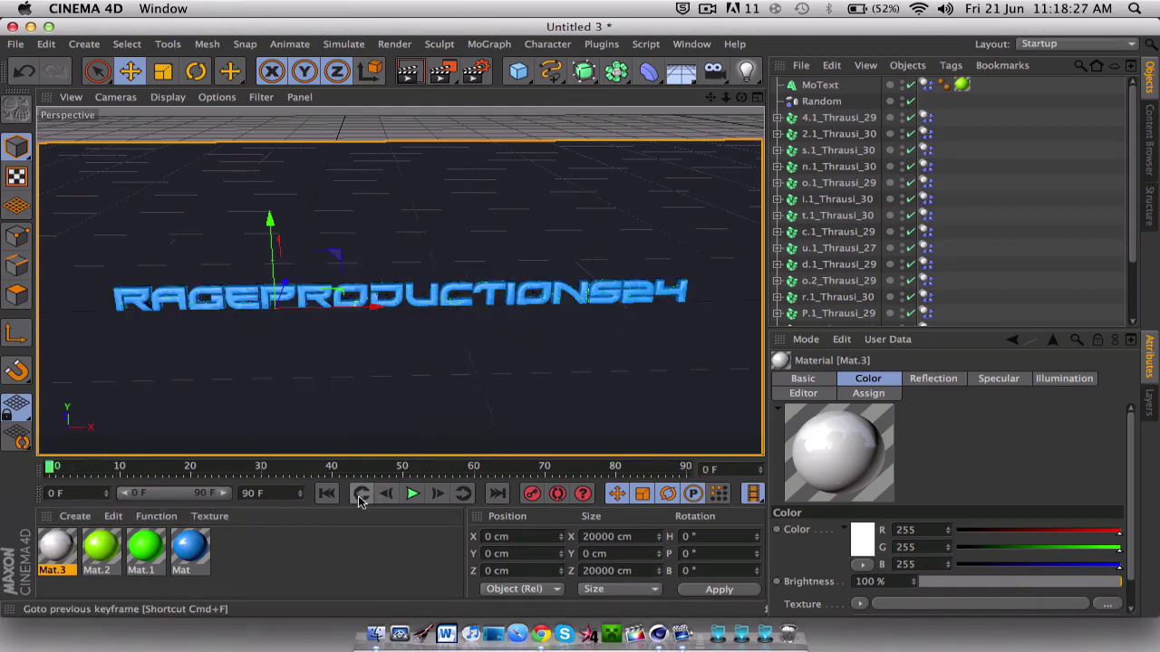
pyautogui.click(413, 78)
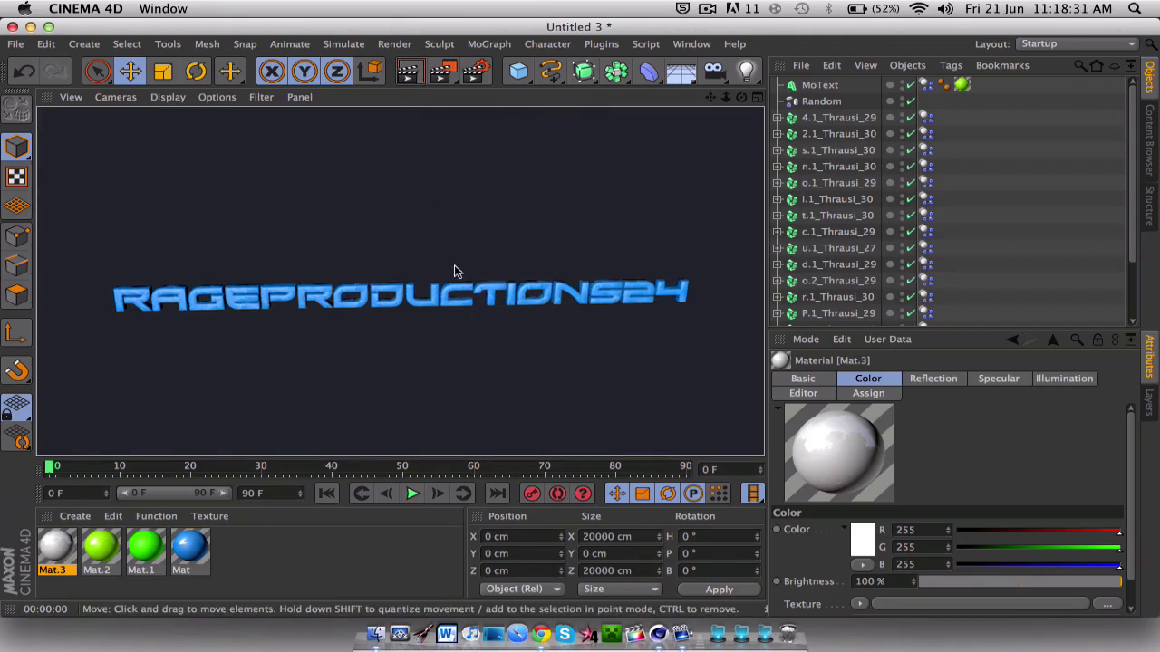
# Apply the white reflective material to the floor and render a viewport preview of the letters on it
pyautogui.click(167, 445)
pyautogui.moveTo(56, 550); pyautogui.dragTo(163, 405)
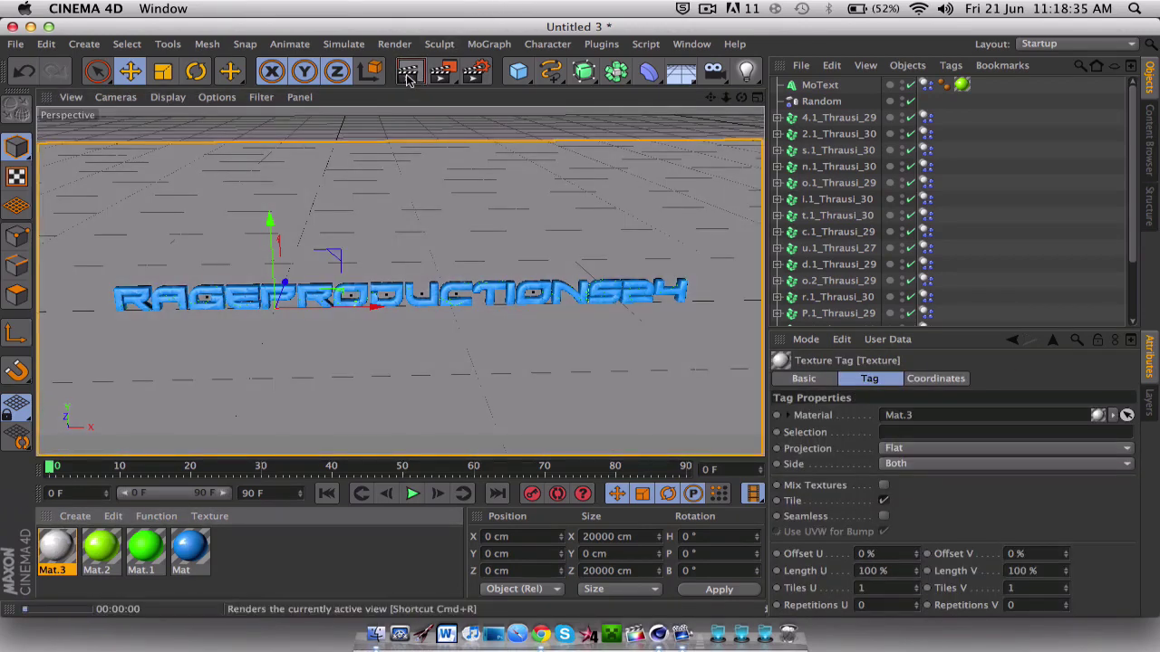
pyautogui.click(409, 71)
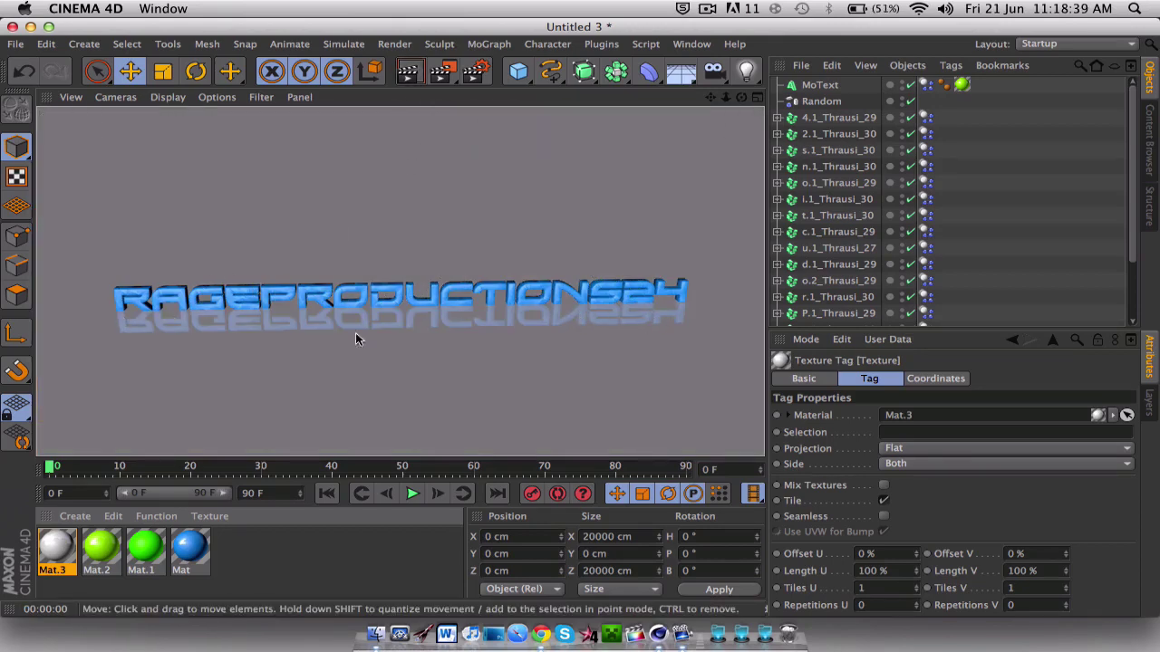
# Play the collision simulation over the white floor up to frame 68 and scrub the timeline back to frame 20
pyautogui.click(411, 492)
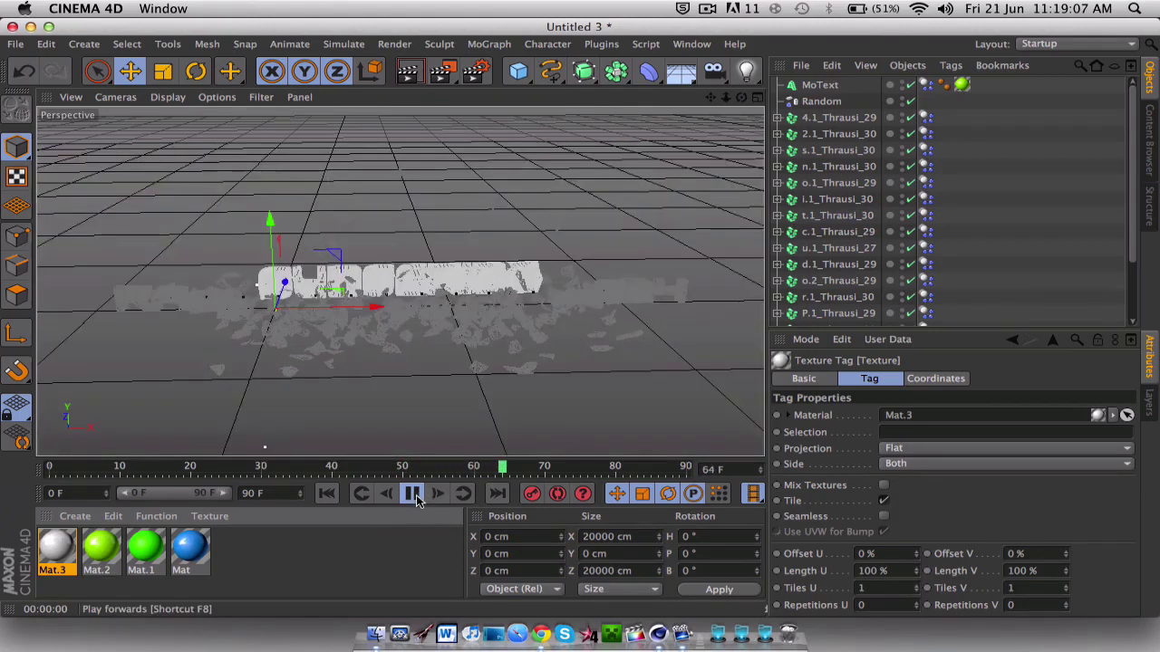
pyautogui.click(413, 494)
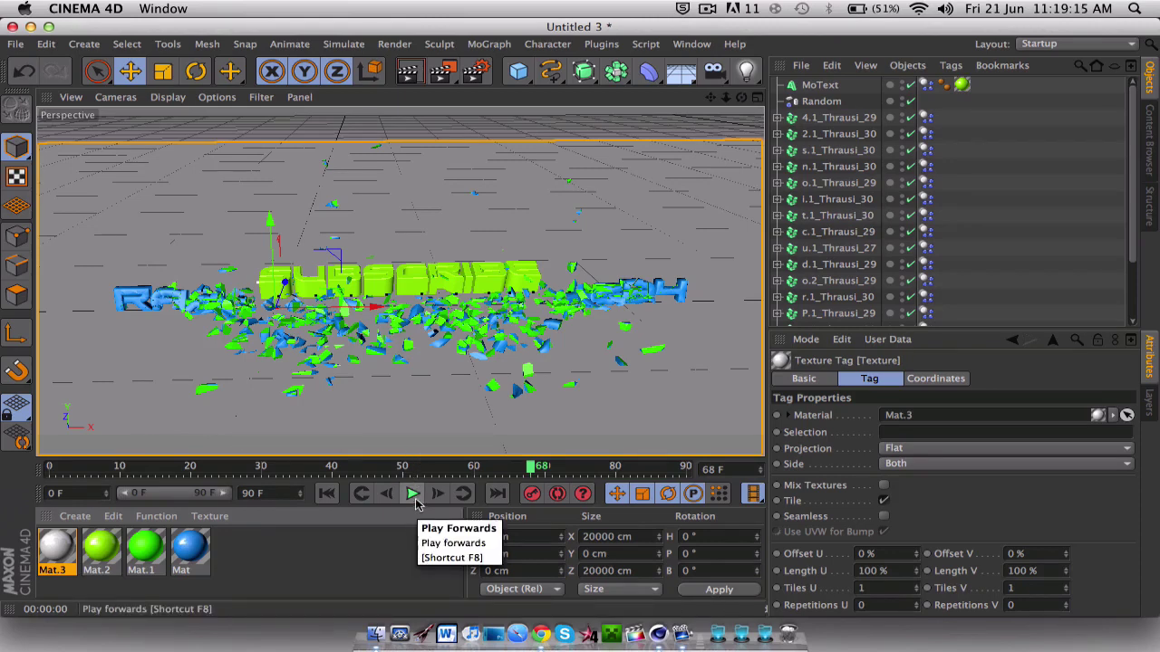
pyautogui.moveTo(418, 468); pyautogui.dragTo(192, 469)
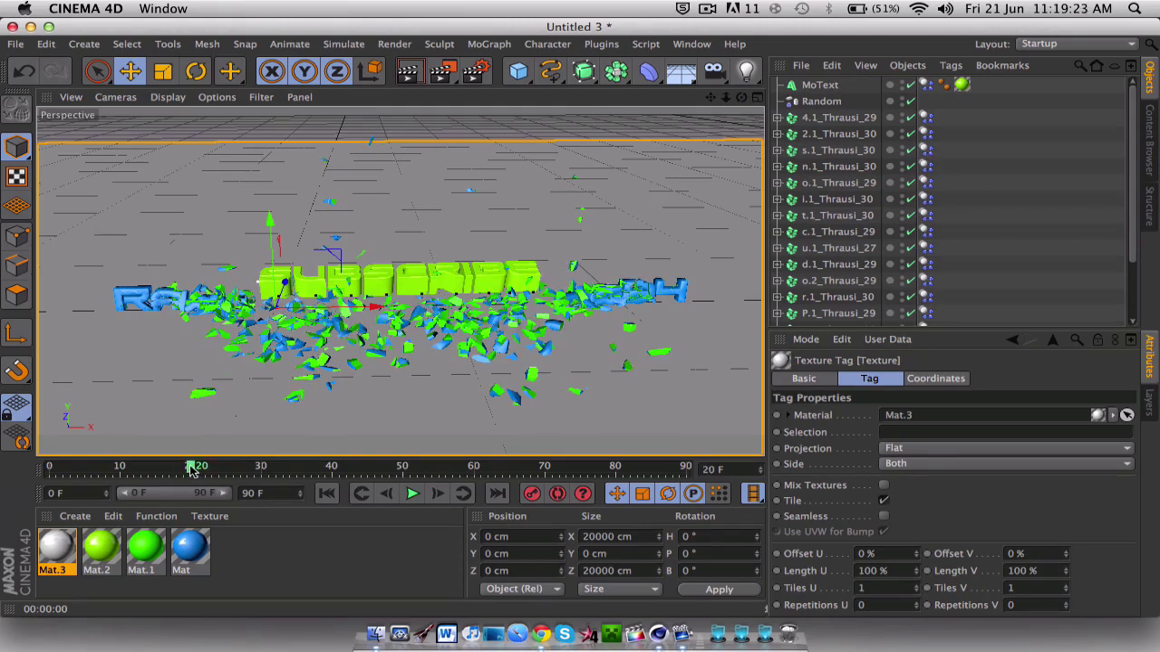